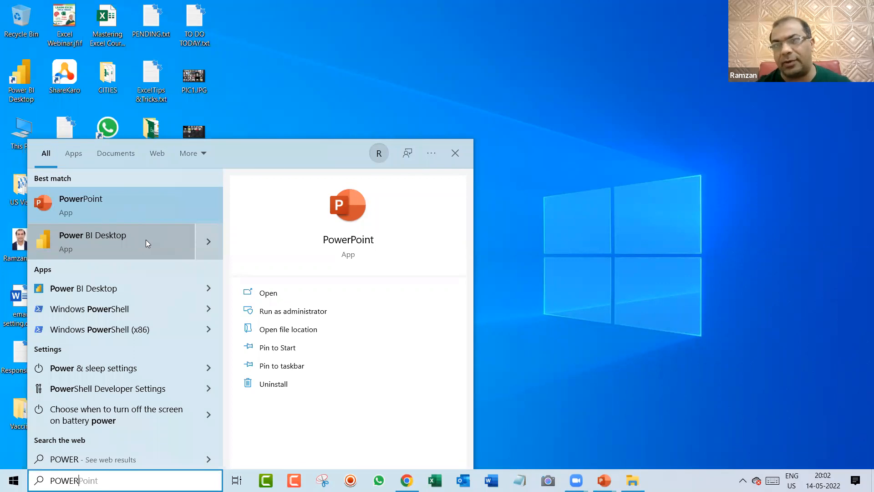
Launch Power BI Desktop and dismiss its start screen to reach the blank report.
{"action": "left_click", "coordinate": [145, 239]}
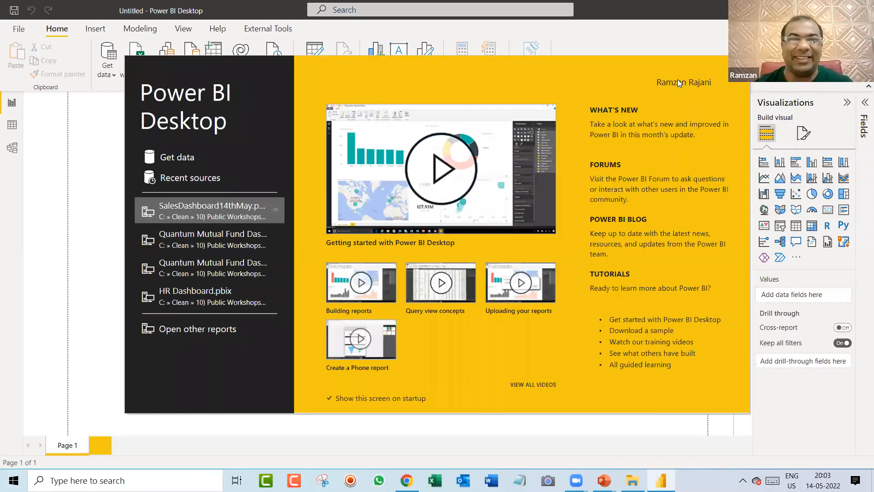
{"action": "left_click", "coordinate": [739, 67]}
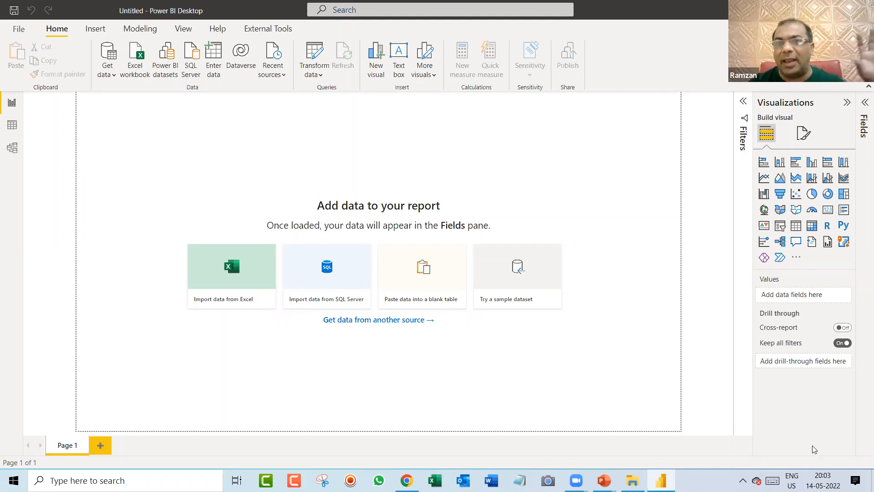
Look through the Report, Data and Model views and expand the Fields pane in the Report view.
{"action": "left_click", "coordinate": [12, 108]}
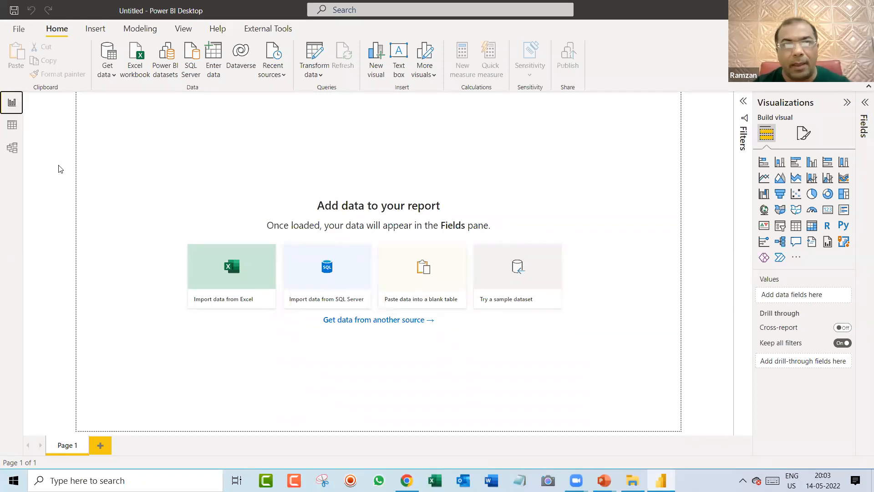
{"action": "left_click", "coordinate": [12, 130]}
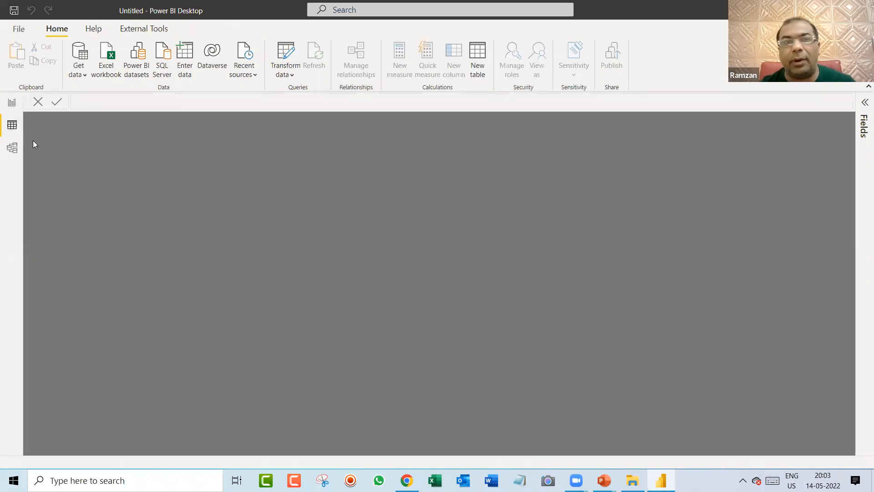
{"action": "left_click", "coordinate": [12, 147]}
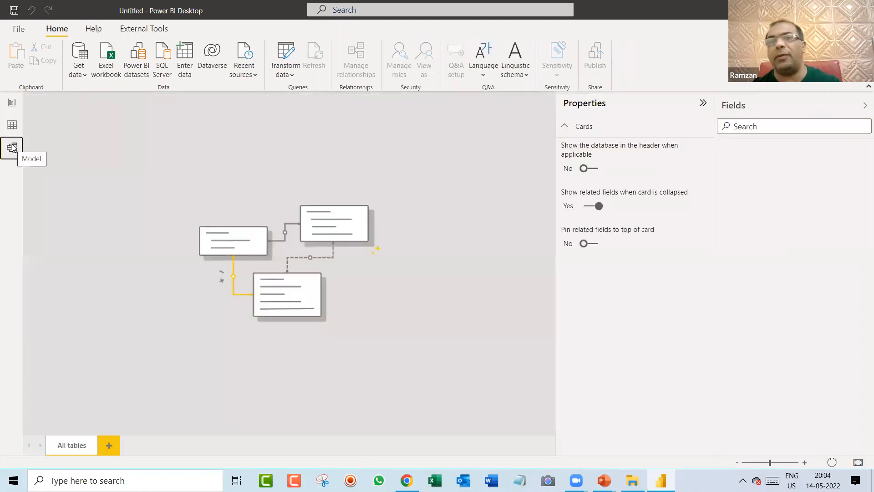
{"action": "left_click", "coordinate": [11, 103]}
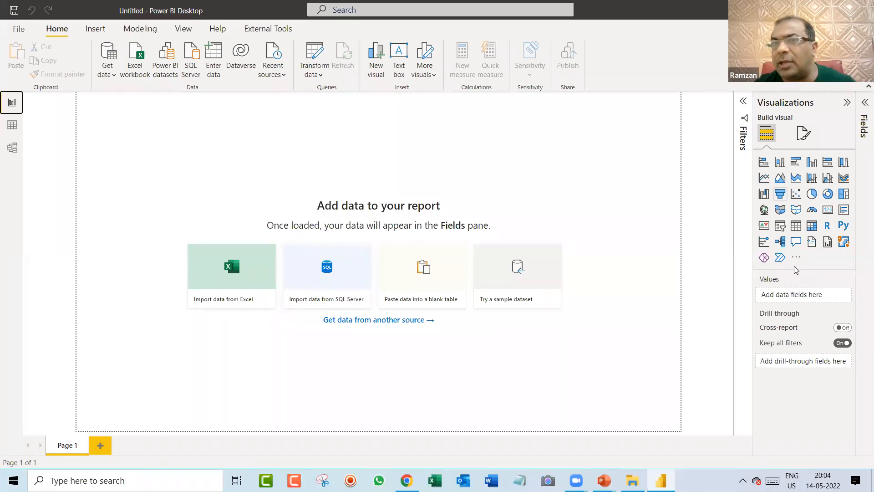
{"action": "left_click", "coordinate": [863, 105]}
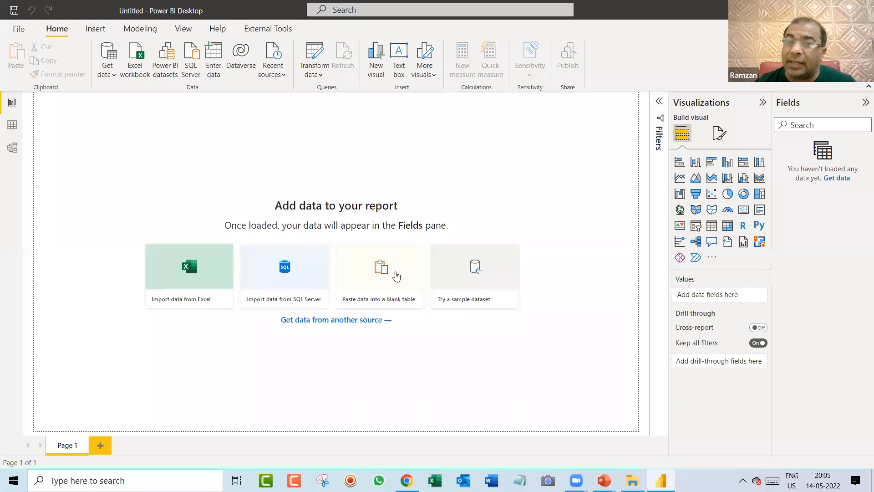
Browse the full Get Data list of file, database, SAP and Azure connectors and close it without connecting.
{"action": "left_click", "coordinate": [111, 78]}
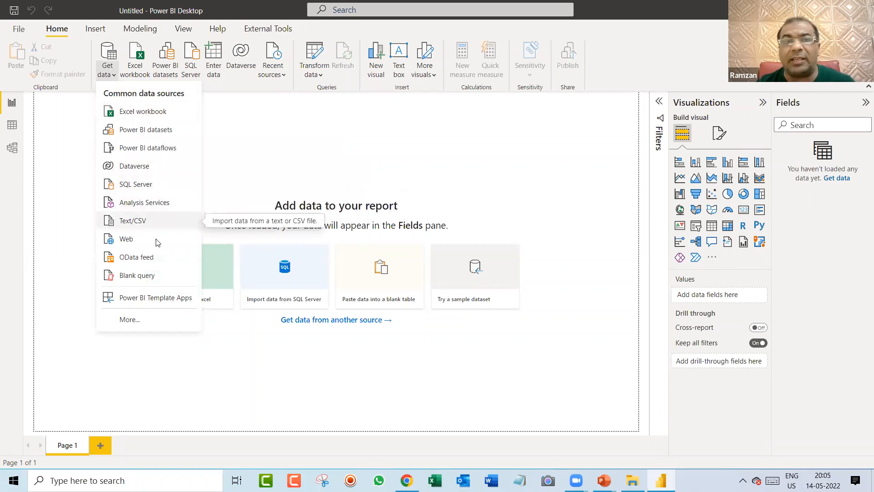
{"action": "left_click", "coordinate": [162, 320]}
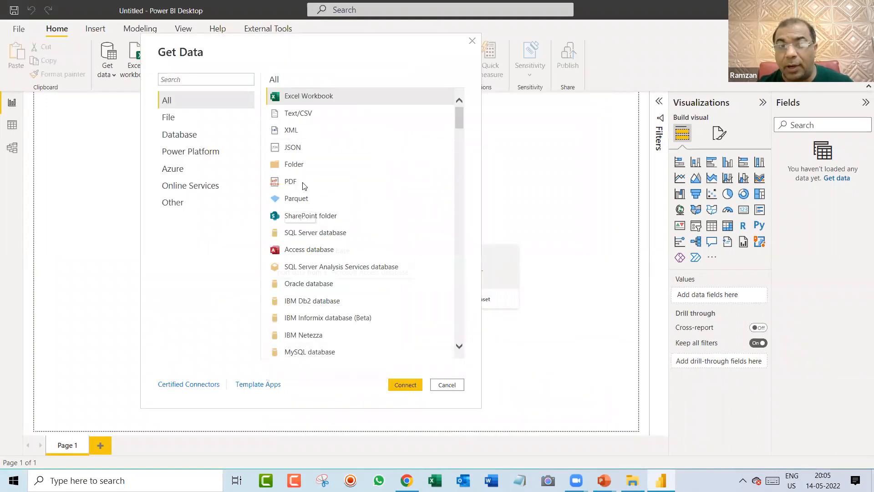
{"action": "left_click", "coordinate": [305, 167]}
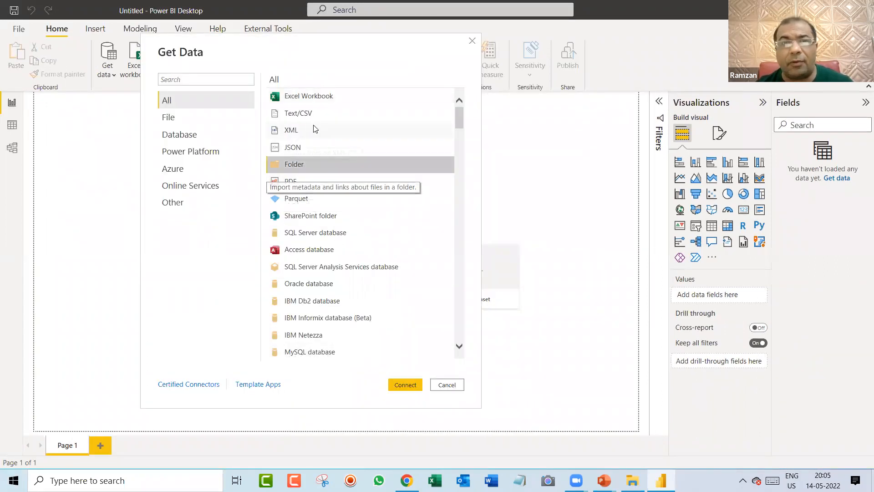
{"action": "left_click", "coordinate": [309, 113]}
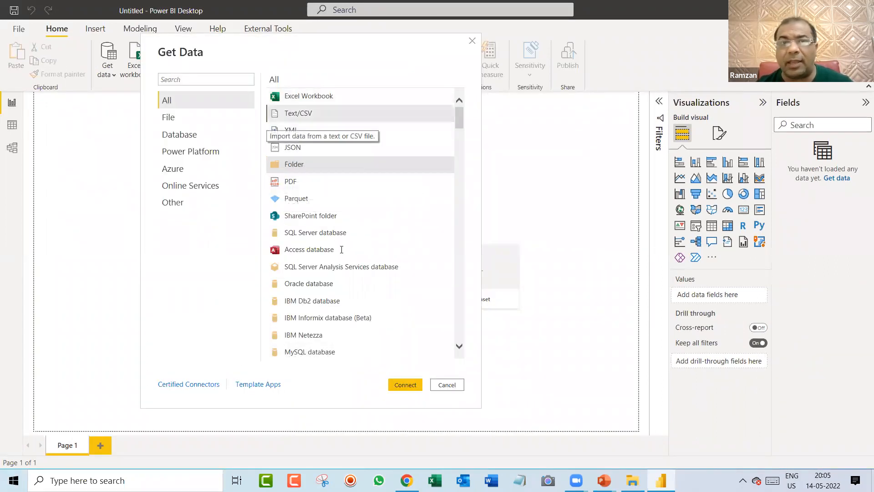
{"action": "left_click", "coordinate": [323, 283]}
{"action": "left_click", "coordinate": [339, 317]}
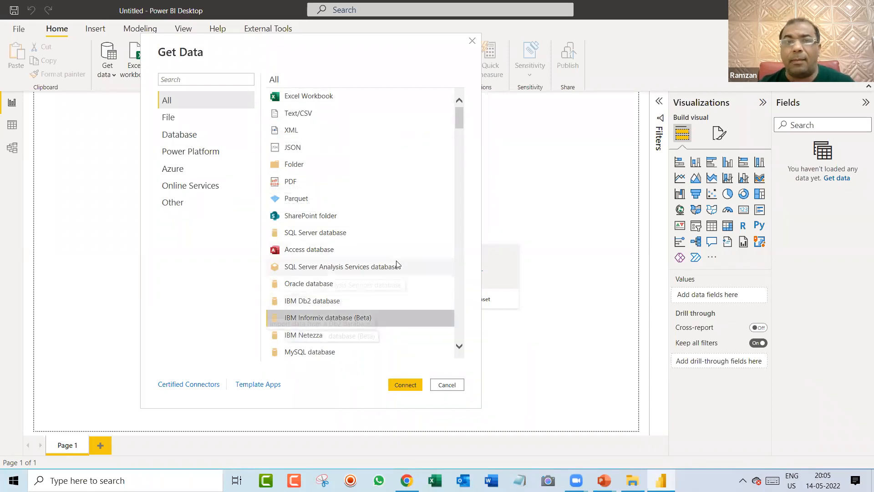
{"action": "scroll", "coordinate": [392, 260], "scroll_direction": "down", "scroll_amount": 2}
{"action": "scroll", "coordinate": [359, 227], "scroll_direction": "down", "scroll_amount": 3}
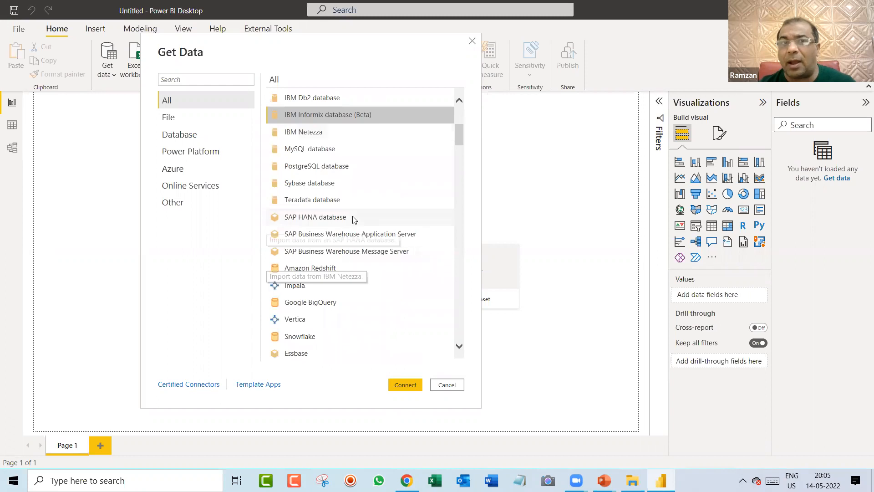
{"action": "left_click", "coordinate": [354, 219]}
{"action": "left_click", "coordinate": [375, 263]}
{"action": "scroll", "coordinate": [389, 251], "scroll_direction": "down", "scroll_amount": 3}
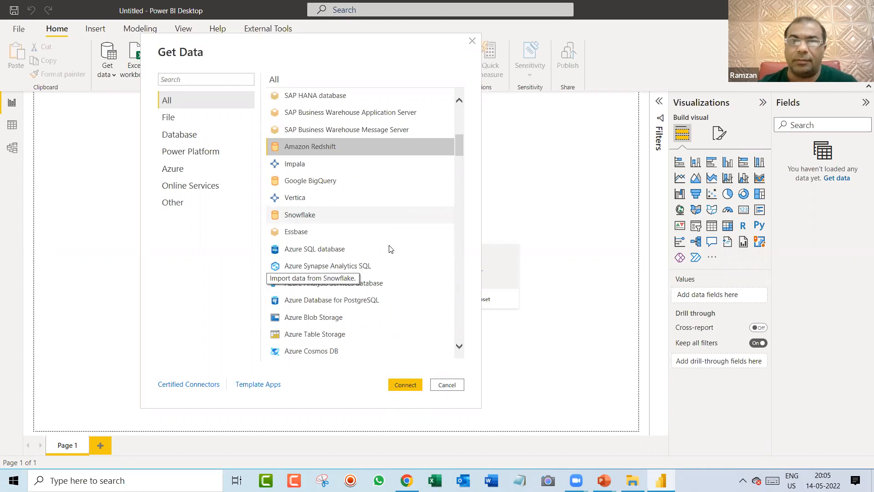
{"action": "scroll", "coordinate": [389, 247], "scroll_direction": "down", "scroll_amount": 6}
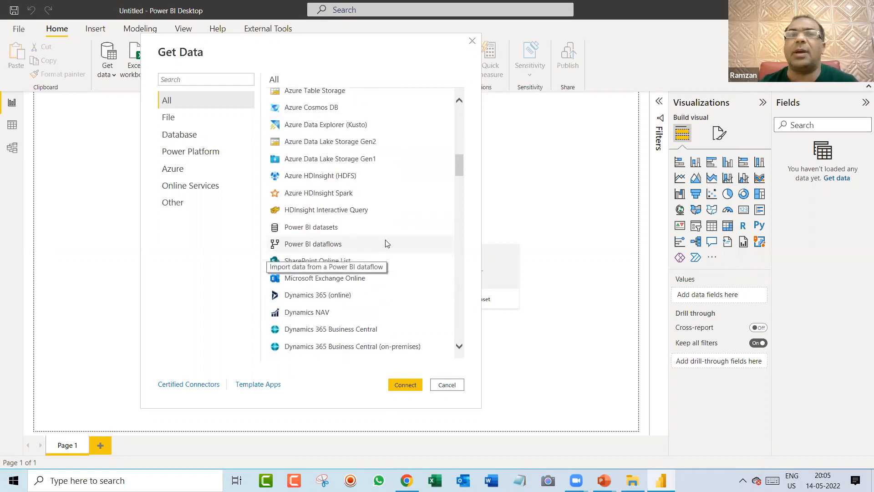
{"action": "scroll", "coordinate": [386, 244], "scroll_direction": "up", "scroll_amount": 15}
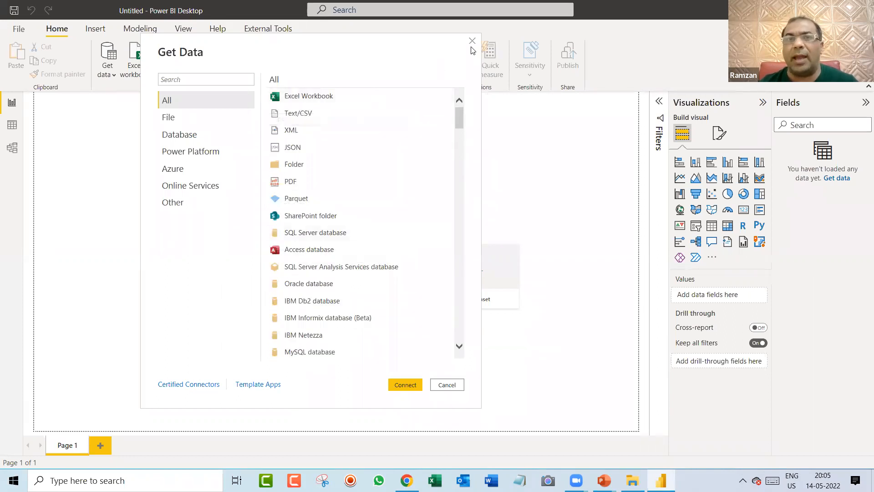
{"action": "left_click", "coordinate": [472, 41]}
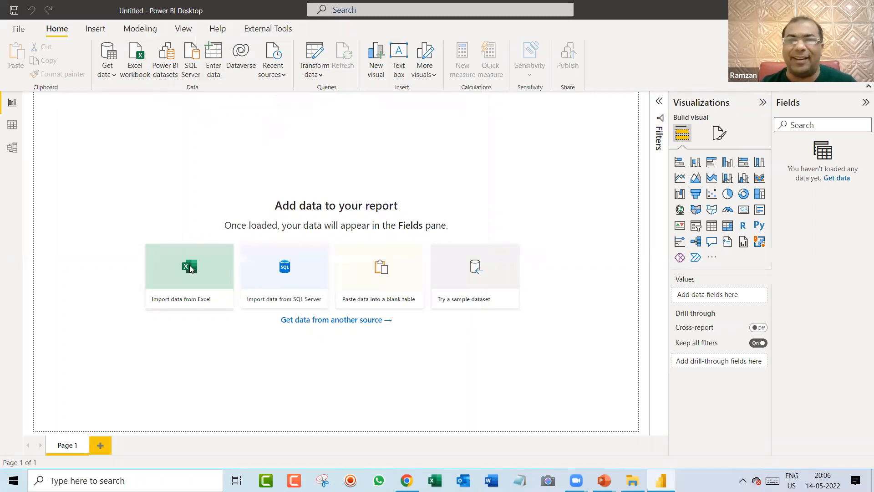
Load the Orders sheet from the Excel workbook SalesDashboard14thMay.xlsx and expand the Orders table's field list.
{"action": "left_click", "coordinate": [191, 268]}
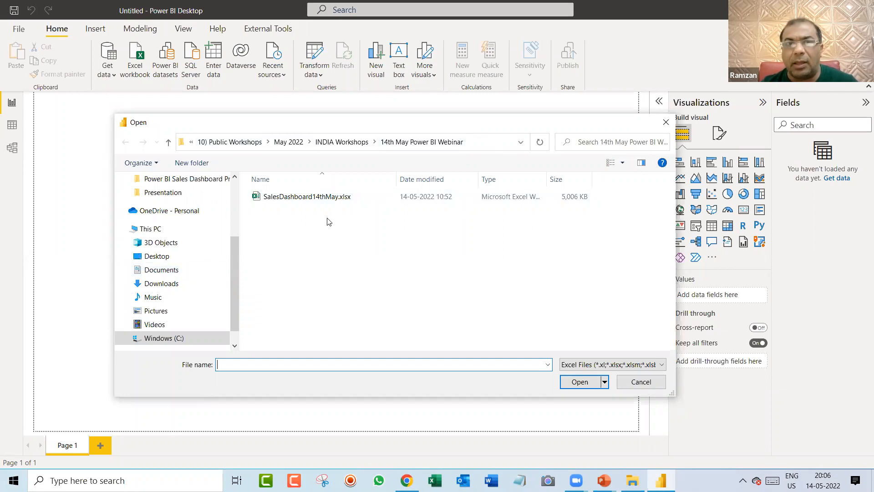
{"action": "left_click", "coordinate": [322, 203]}
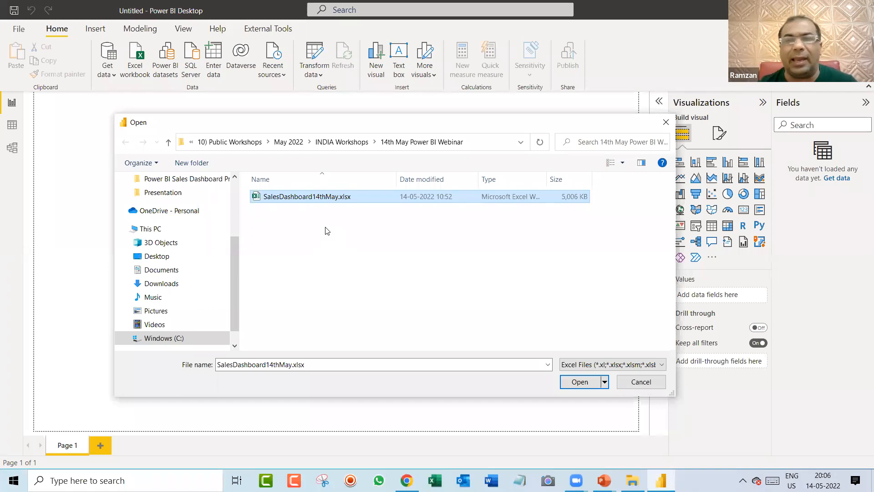
{"action": "left_click", "coordinate": [579, 385]}
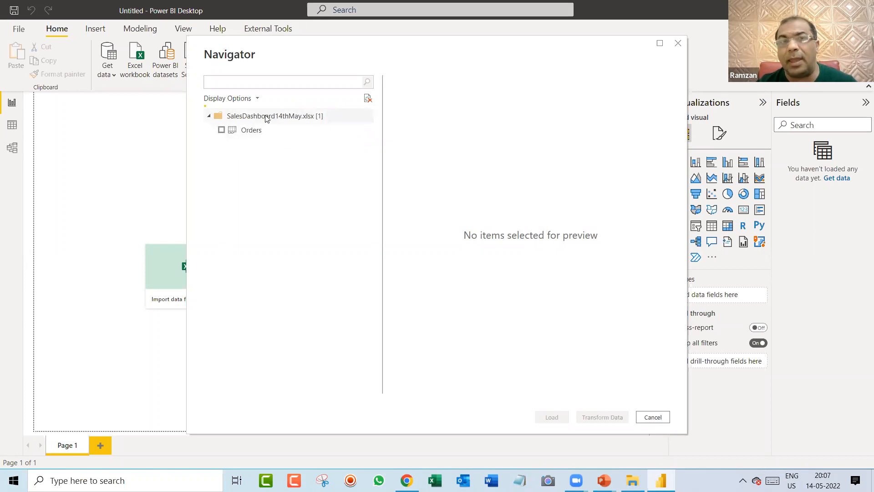
{"action": "left_click", "coordinate": [222, 130]}
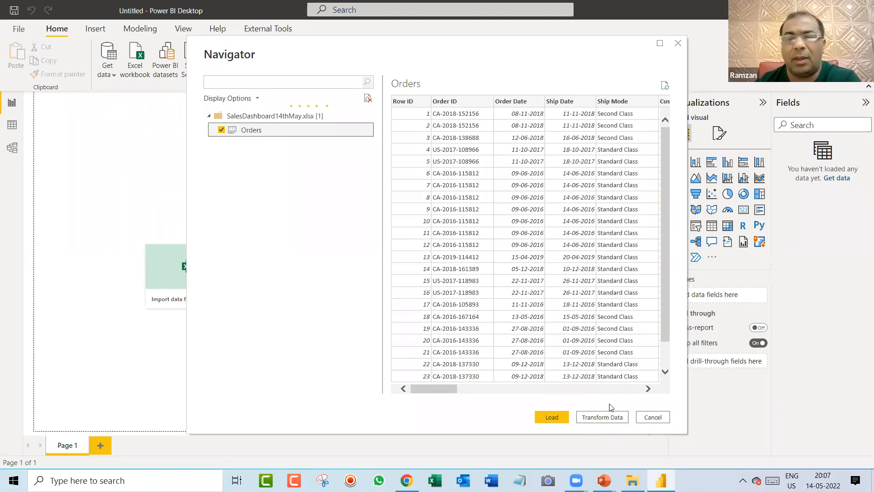
{"action": "left_click", "coordinate": [556, 417]}
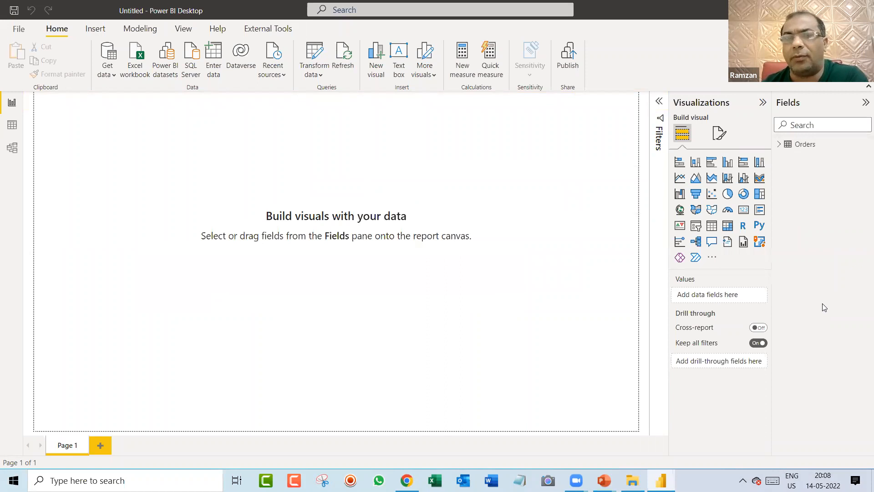
{"action": "left_click", "coordinate": [779, 144]}
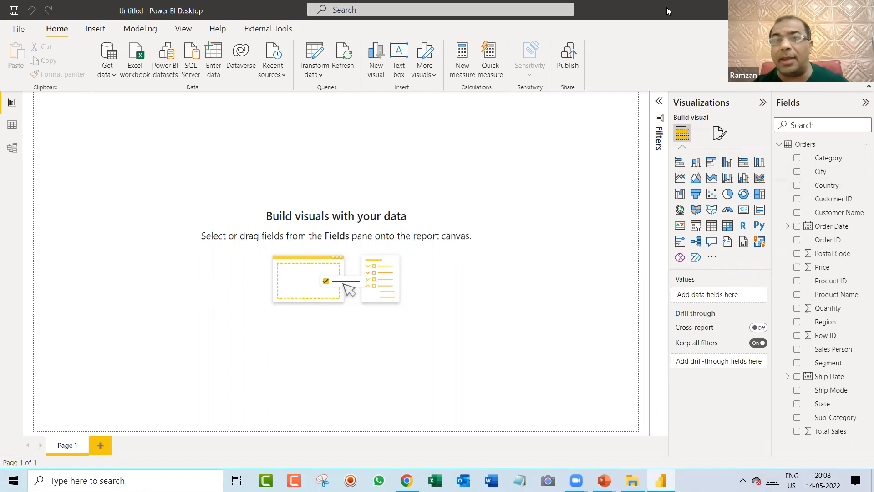
Switch to the PowerPoint presentation and review the slide showing the Upgrade Skill Global Sales Dashboard.
{"action": "key", "text": "alt+Tab"}
{"action": "key", "text": "alt+Tab"}
{"action": "key", "text": "alt+Tab"}
{"action": "key", "text": "alt+Tab"}
{"action": "key", "text": "alt+Tab"}
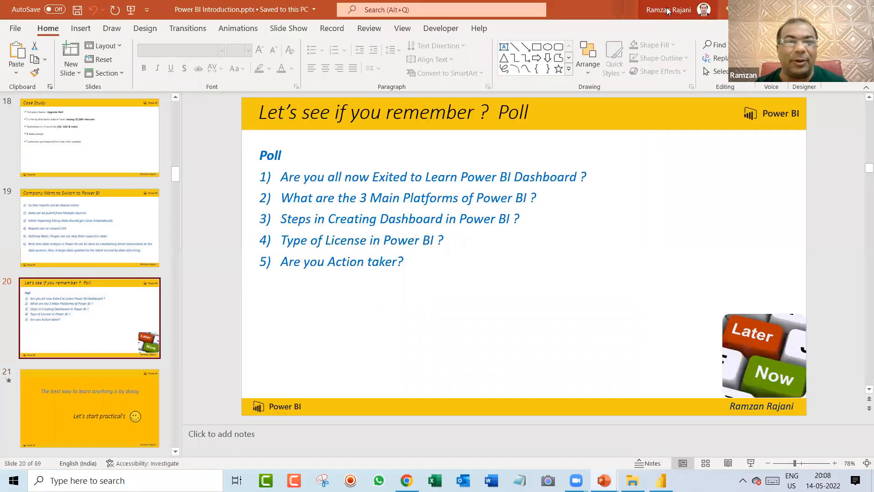
{"action": "key", "text": "Up"}
{"action": "key", "text": "Up"}
{"action": "key", "text": "Up"}
{"action": "key", "text": "Up"}
{"action": "key", "text": "Up"}
{"action": "key", "text": "Up"}
{"action": "key", "text": "Up"}
{"action": "key", "text": "Up"}
{"action": "key", "text": "Up"}
{"action": "key", "text": "Up"}
{"action": "key", "text": "Up"}
{"action": "key", "text": "Up"}
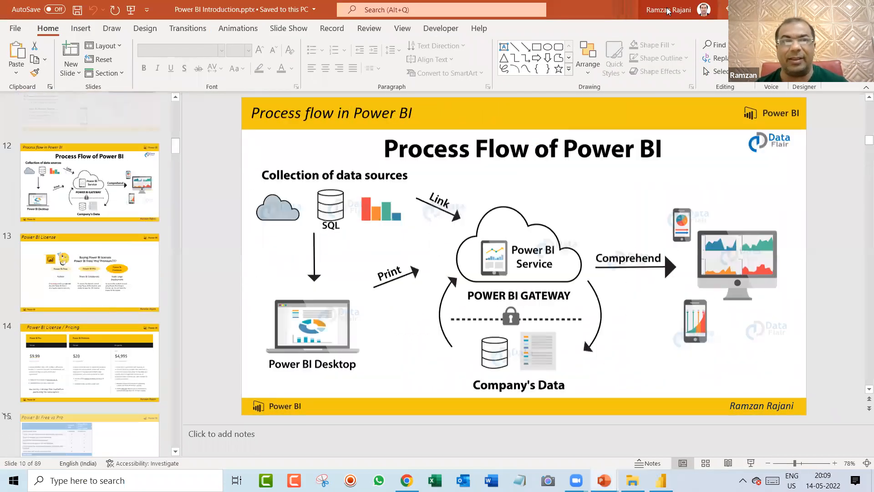
{"action": "key", "text": "Up"}
{"action": "key", "text": "Up"}
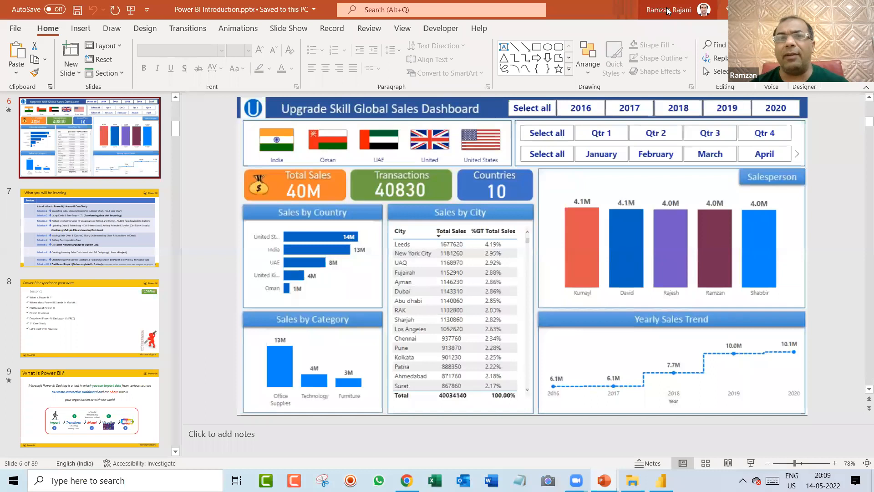
Switch back to Power BI Desktop and add a clustered column chart of Total Sales by Country.
{"action": "key", "text": "alt+Tab"}
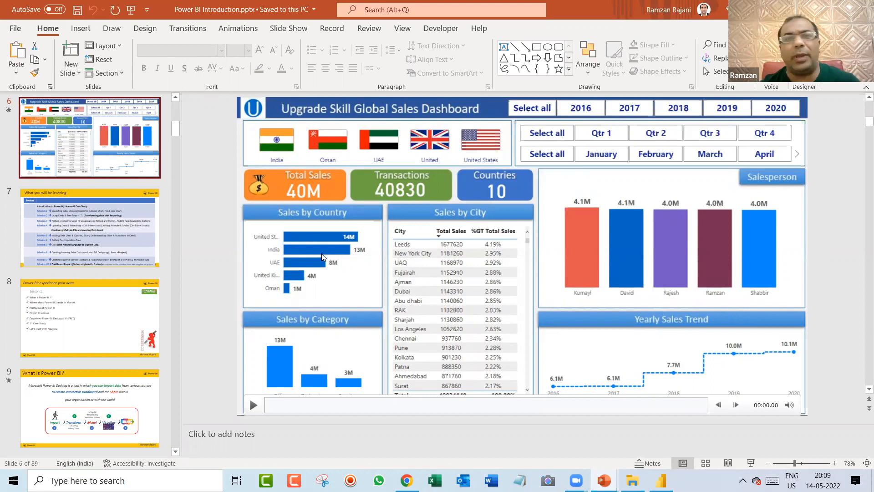
{"action": "key", "text": "alt+Tab"}
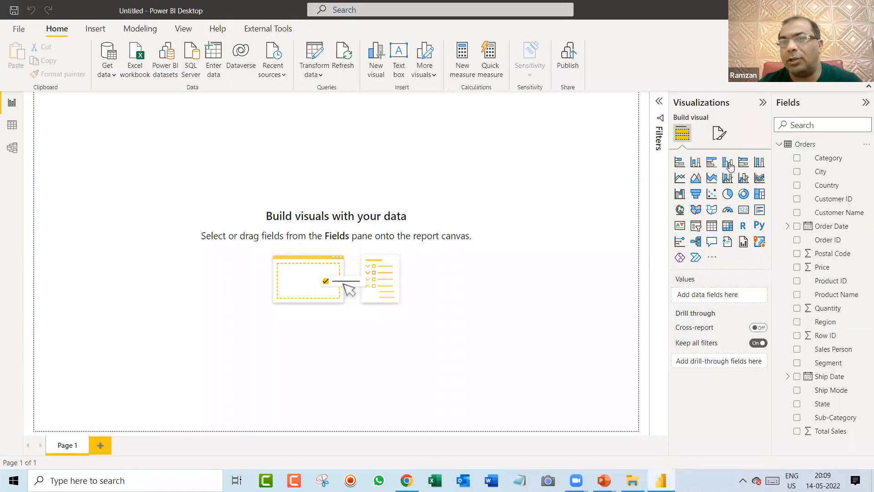
{"action": "left_click_drag", "start_coordinate": [728, 165], "coordinate": [136, 117]}
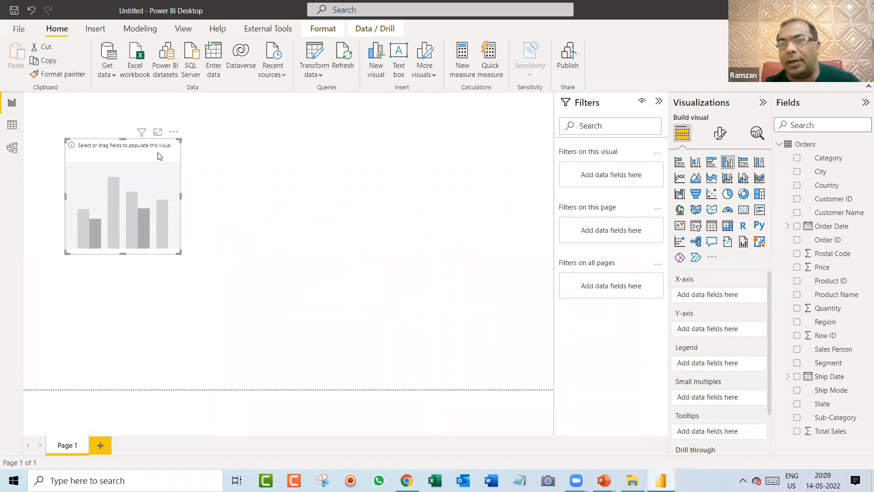
{"action": "left_click", "coordinate": [797, 186]}
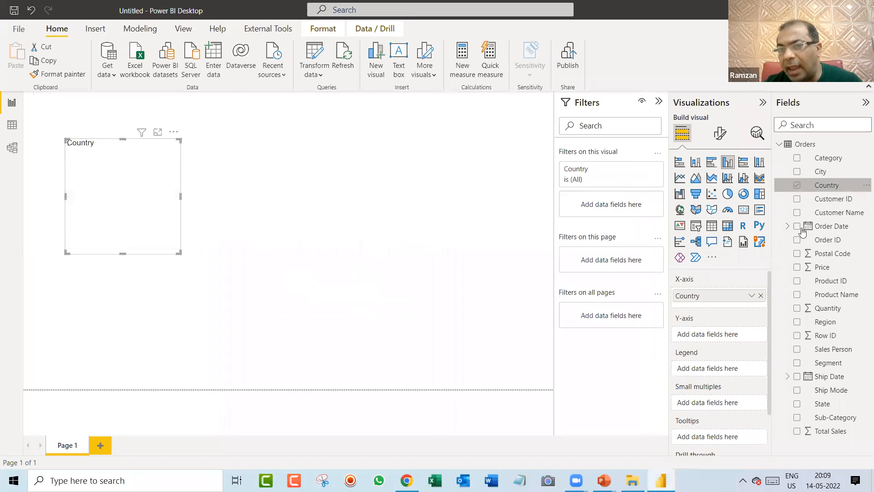
{"action": "left_click", "coordinate": [796, 430]}
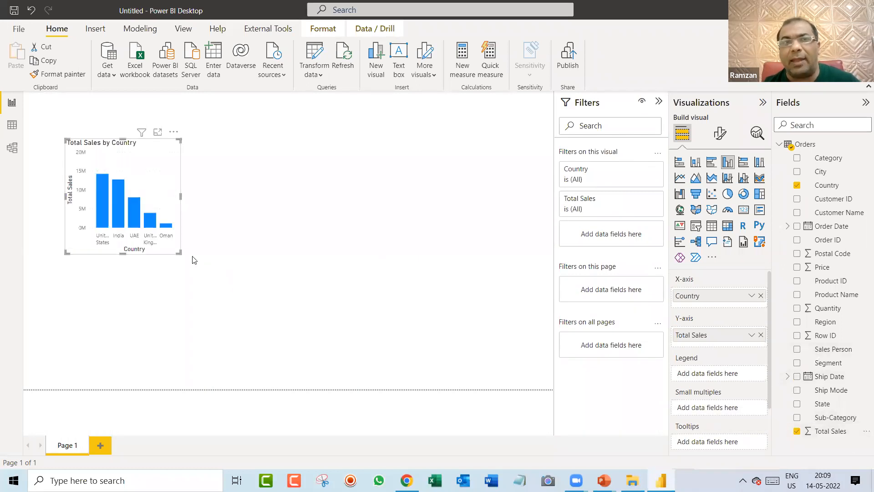
Widen and heighten the Total Sales by Country chart and shift it slightly on the report canvas.
{"action": "left_click_drag", "start_coordinate": [180, 253], "coordinate": [253, 255]}
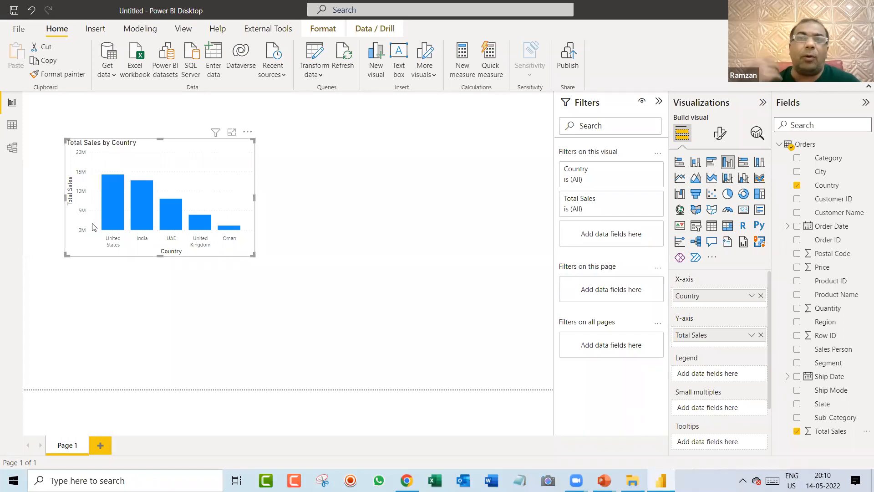
{"action": "left_click_drag", "start_coordinate": [222, 149], "coordinate": [226, 156]}
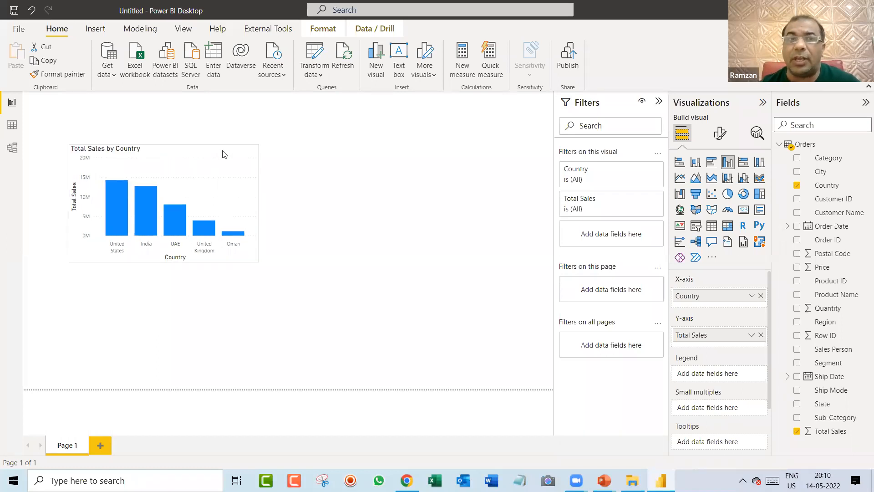
{"action": "left_click_drag", "start_coordinate": [257, 262], "coordinate": [287, 279]}
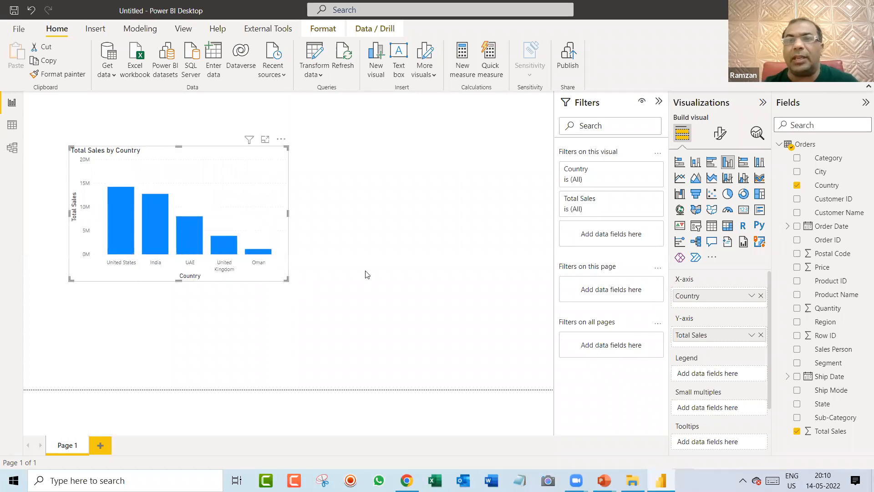
Search the column chart's format settings for font and set the X-axis values, X-axis title and Y-axis values to size 12.
{"action": "left_click", "coordinate": [718, 136]}
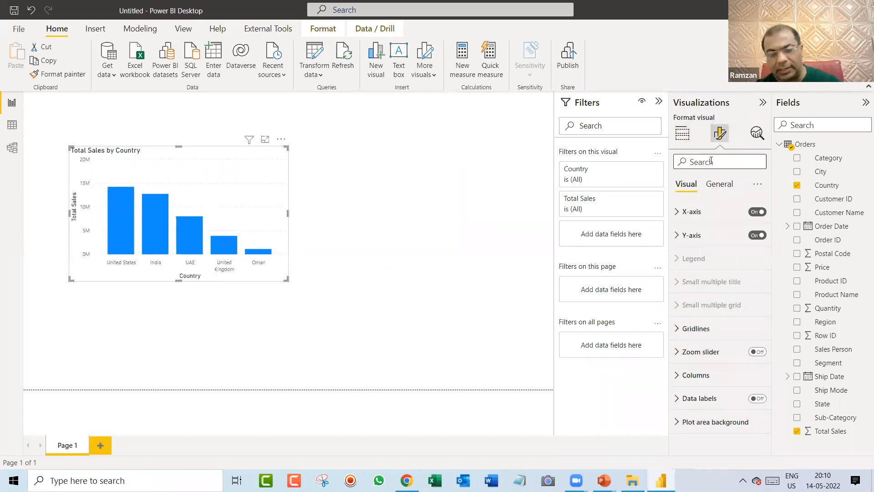
{"action": "type", "text": "gpmy"}
{"action": "double_click", "coordinate": [710, 161]}
{"action": "type", "text": "font"}
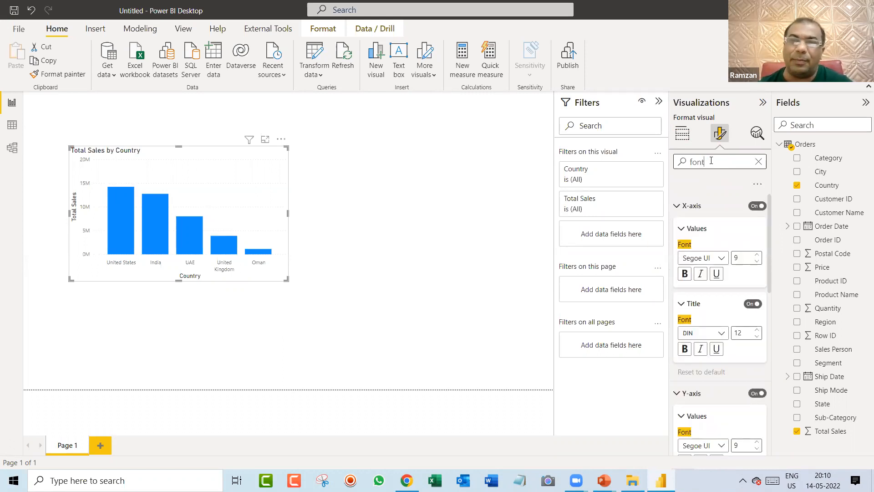
{"action": "key", "text": "Tab"}
{"action": "type", "text": "12"}
{"action": "left_click", "coordinate": [747, 335]}
{"action": "type", "text": "12"}
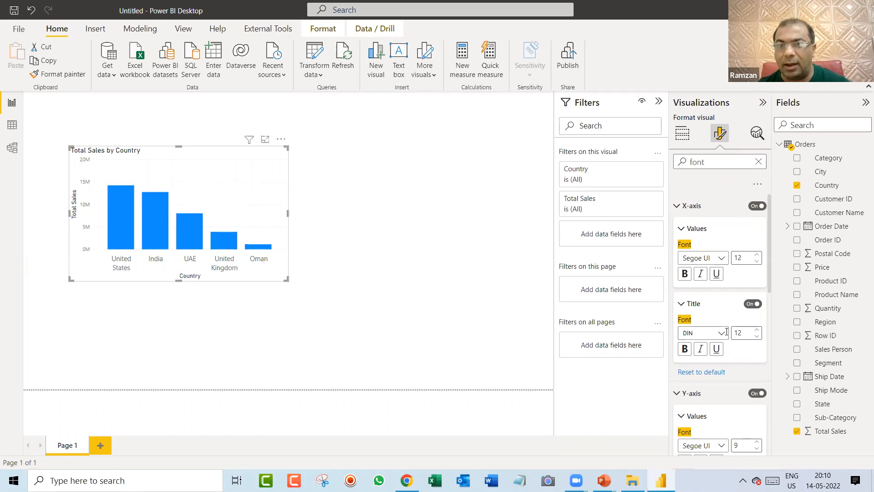
{"action": "left_click", "coordinate": [737, 446]}
{"action": "type", "text": "1"}
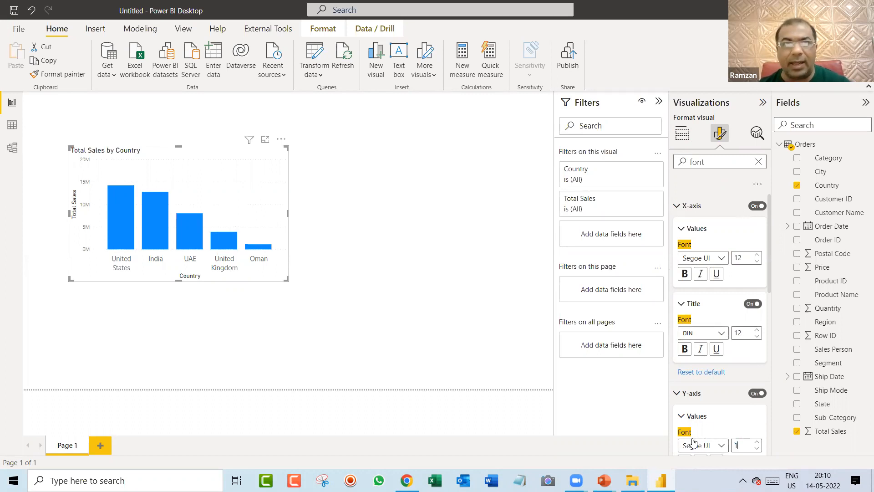
{"action": "type", "text": "2"}
Turn on data labels for the Total Sales by Country chart and set their font size to 12.
{"action": "scroll", "coordinate": [728, 387], "scroll_direction": "down", "scroll_amount": 5}
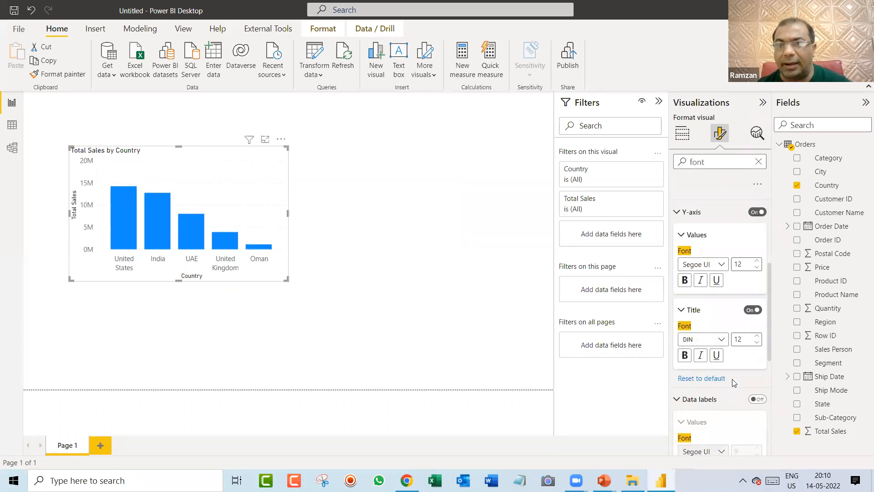
{"action": "scroll", "coordinate": [734, 382], "scroll_direction": "down", "scroll_amount": 2}
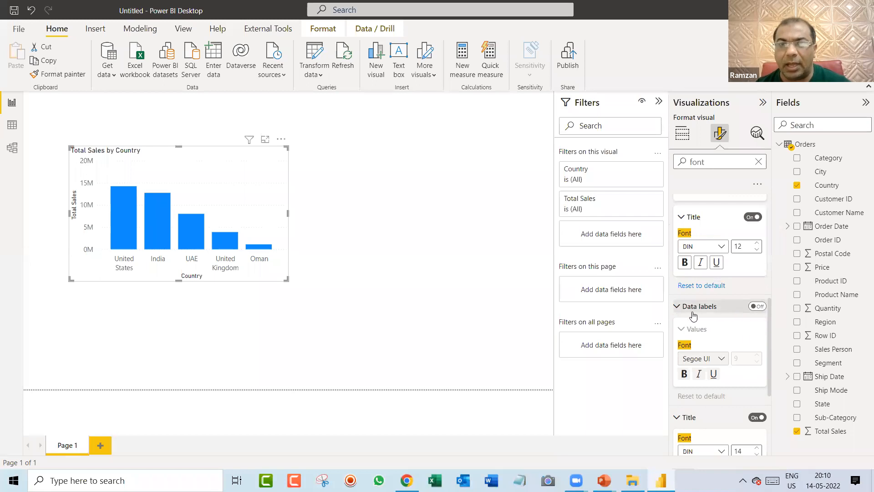
{"action": "left_click", "coordinate": [757, 307]}
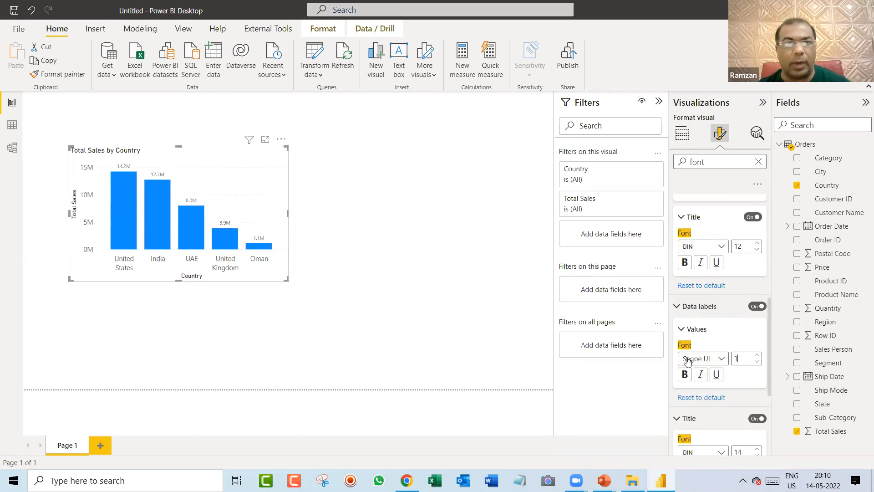
{"action": "type", "text": "2"}
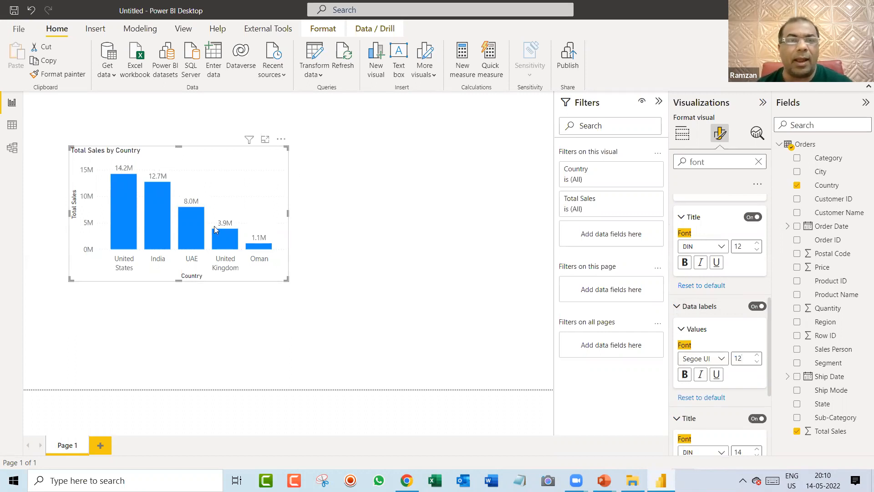
{"action": "left_click", "coordinate": [182, 290]}
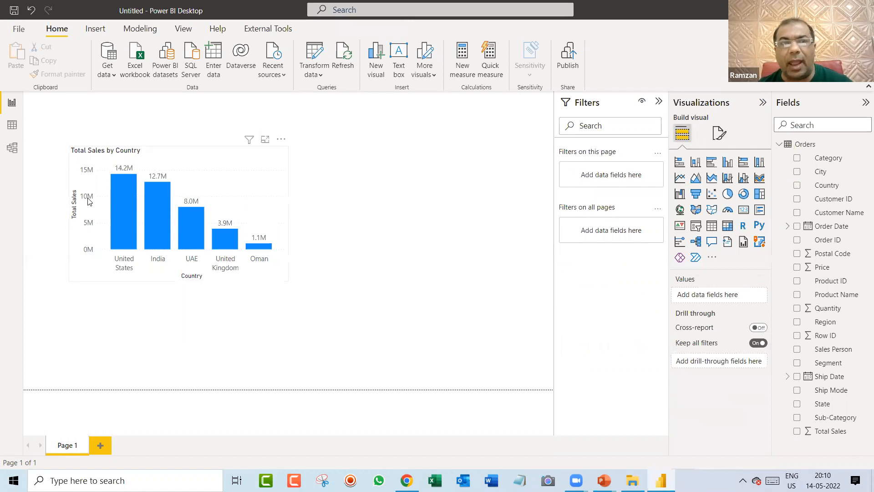
Turn off both the X-axis title and the Y-axis title of the Total Sales by Country chart.
{"action": "left_click", "coordinate": [217, 156]}
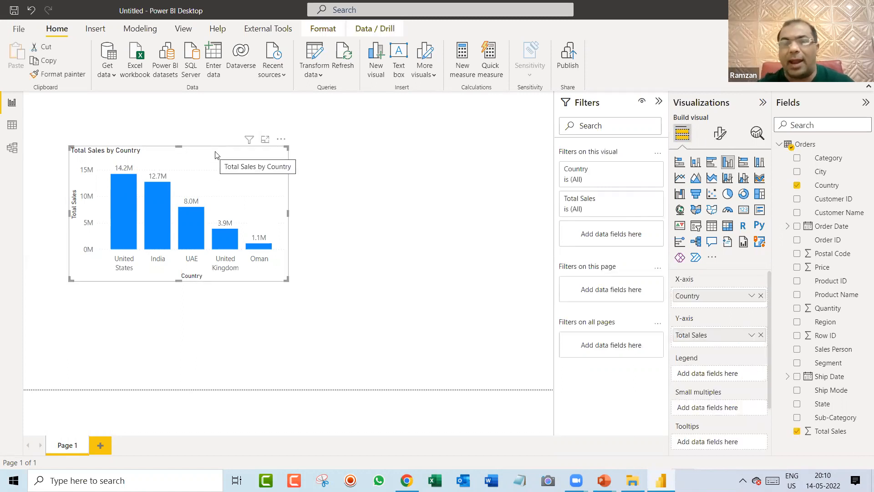
{"action": "left_click", "coordinate": [719, 134]}
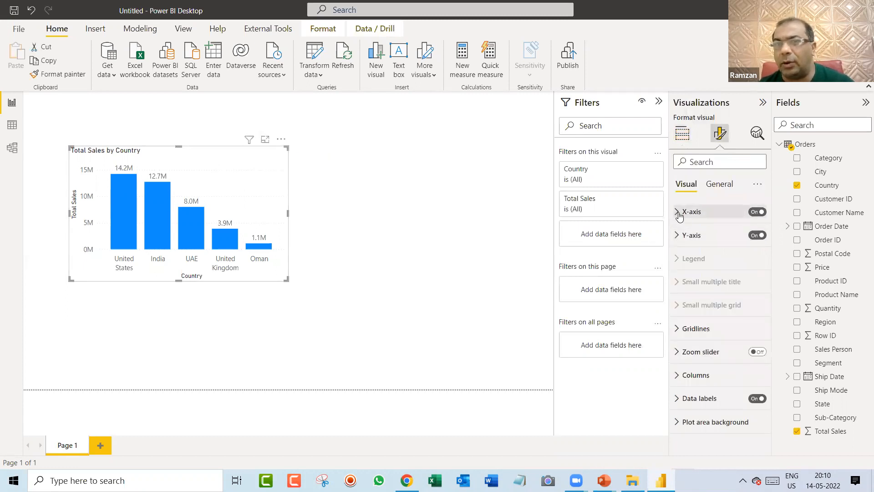
{"action": "left_click", "coordinate": [710, 212]}
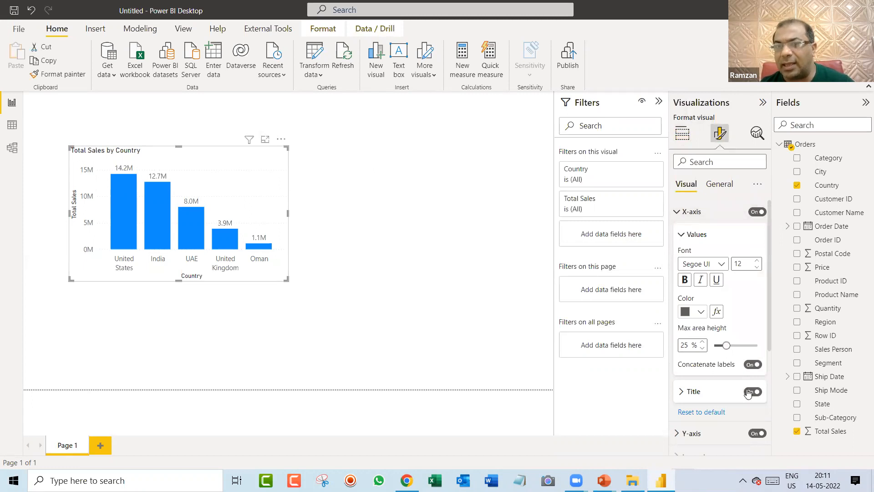
{"action": "left_click", "coordinate": [752, 391]}
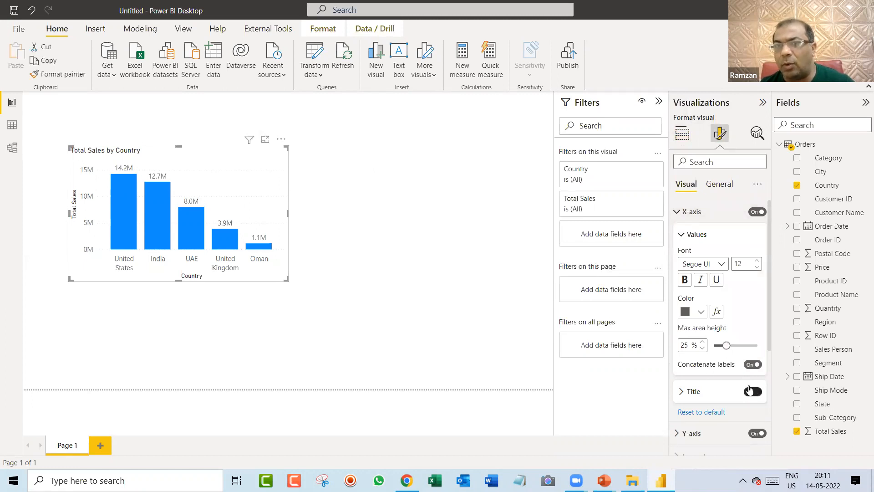
{"action": "left_click", "coordinate": [681, 214]}
{"action": "left_click", "coordinate": [694, 234]}
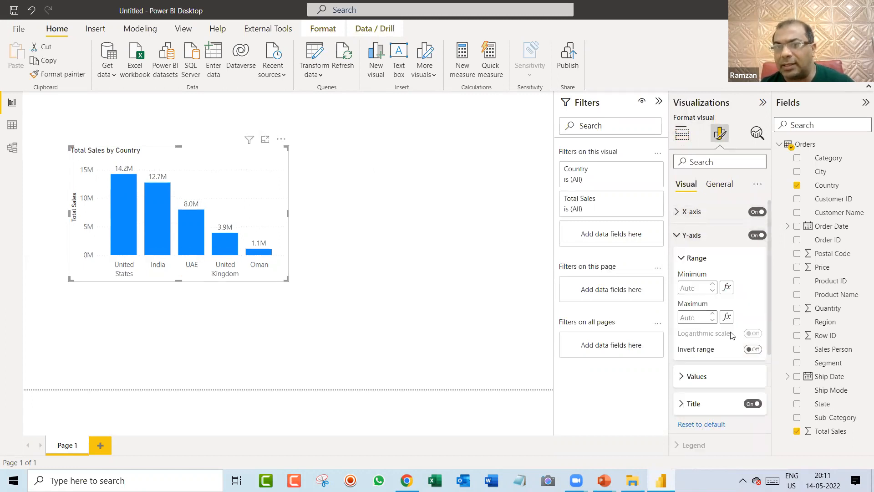
{"action": "left_click", "coordinate": [749, 405]}
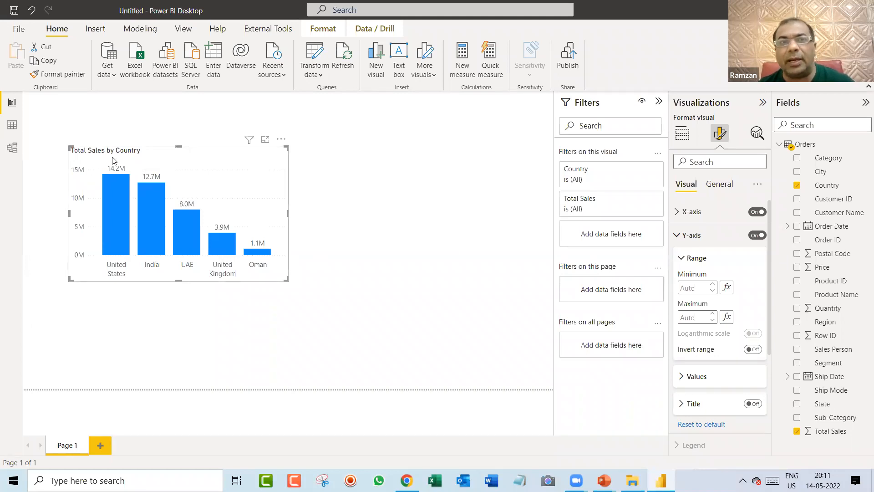
Centre the Total Sales by Country chart title, make it bold and set its font size to 16.
{"action": "left_click", "coordinate": [721, 183]}
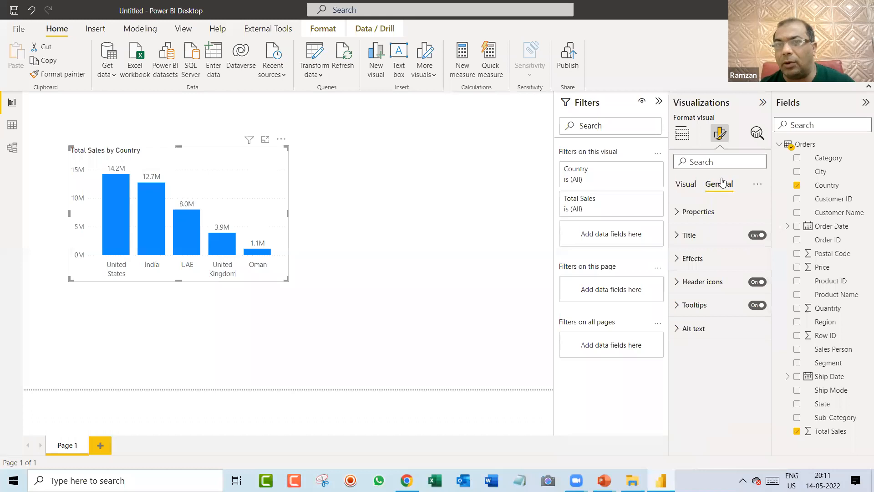
{"action": "left_click", "coordinate": [677, 236]}
{"action": "left_click", "coordinate": [700, 437]}
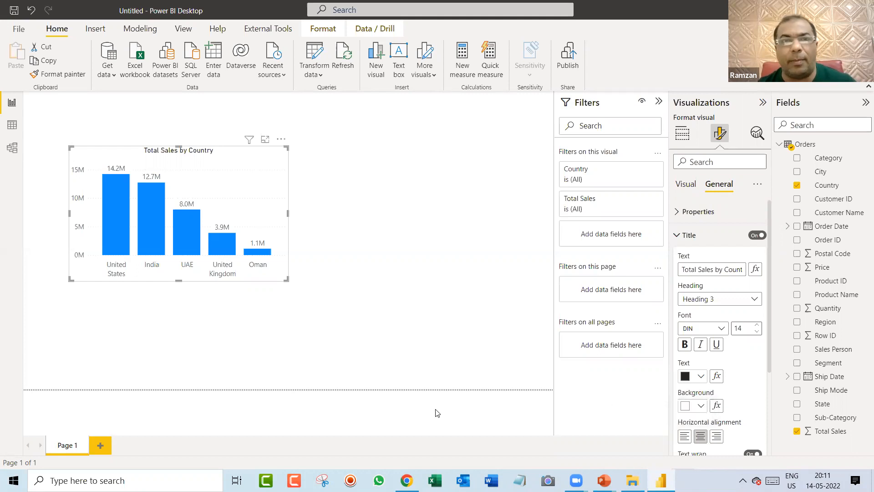
{"action": "left_click", "coordinate": [685, 344]}
{"action": "double_click", "coordinate": [734, 328]}
{"action": "type", "text": "16"}
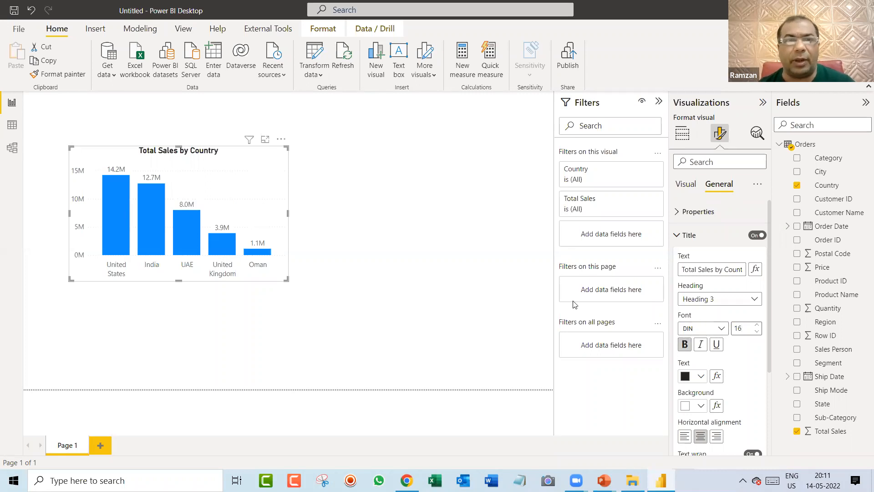
{"action": "left_click", "coordinate": [348, 200]}
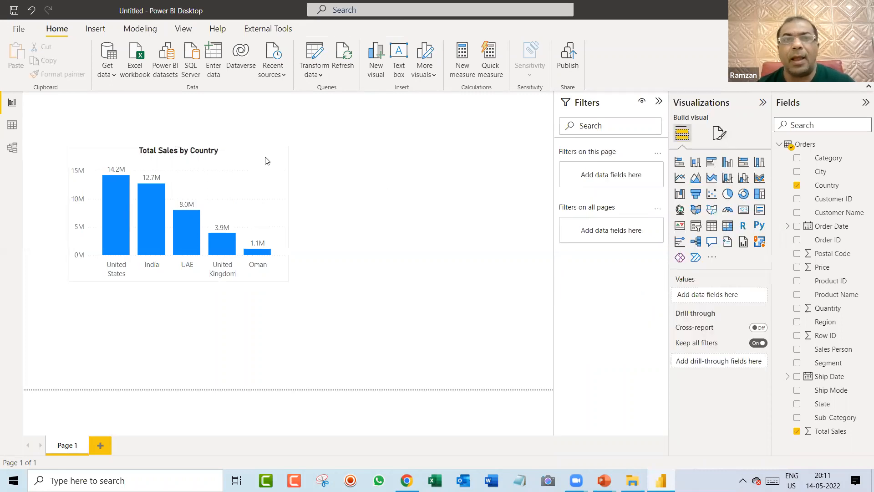
Give the Total Sales by Country chart a visual border with 10 px rounded corners and a shadow.
{"action": "left_click", "coordinate": [267, 160]}
{"action": "left_click", "coordinate": [721, 134]}
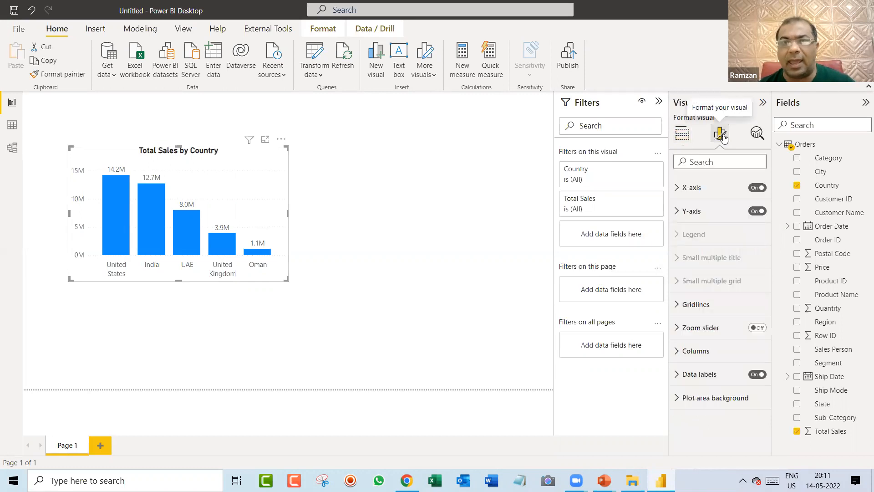
{"action": "left_click", "coordinate": [720, 185]}
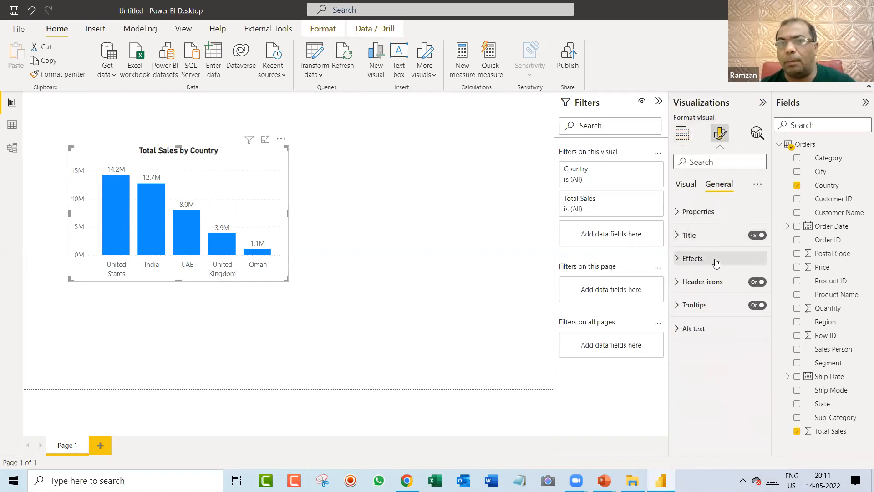
{"action": "left_click", "coordinate": [679, 258]}
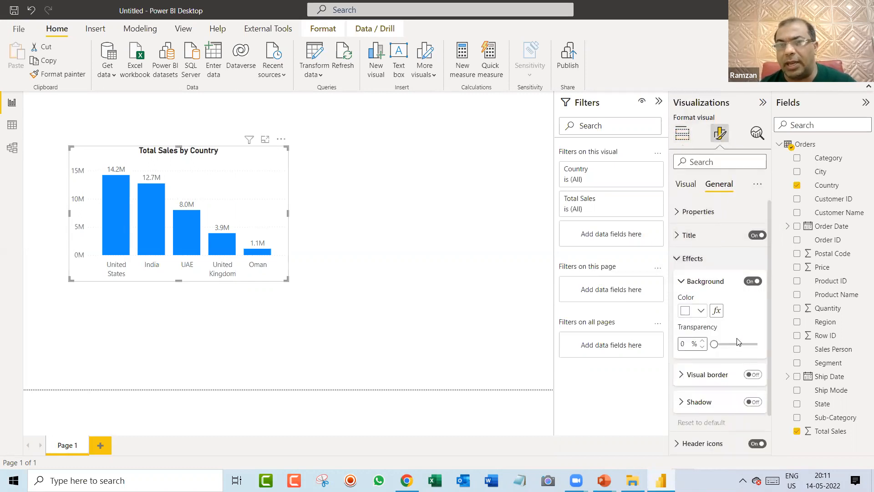
{"action": "scroll", "coordinate": [751, 337], "scroll_direction": "down", "scroll_amount": 1}
{"action": "left_click", "coordinate": [752, 327]}
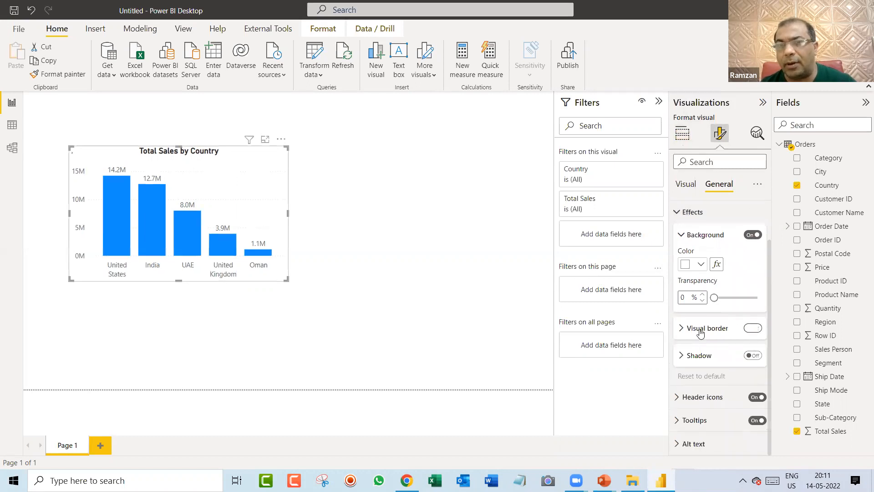
{"action": "left_click", "coordinate": [682, 328]}
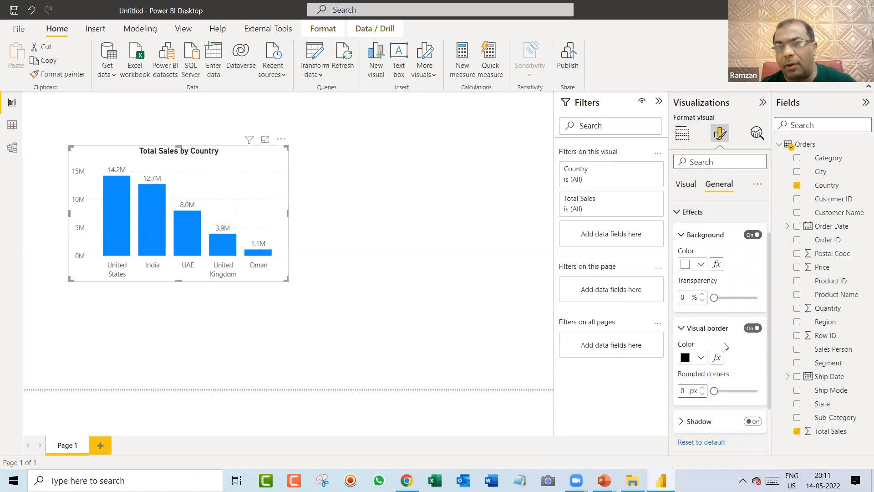
{"action": "scroll", "coordinate": [692, 328], "scroll_direction": "down", "scroll_amount": 1}
{"action": "type", "text": "1"}
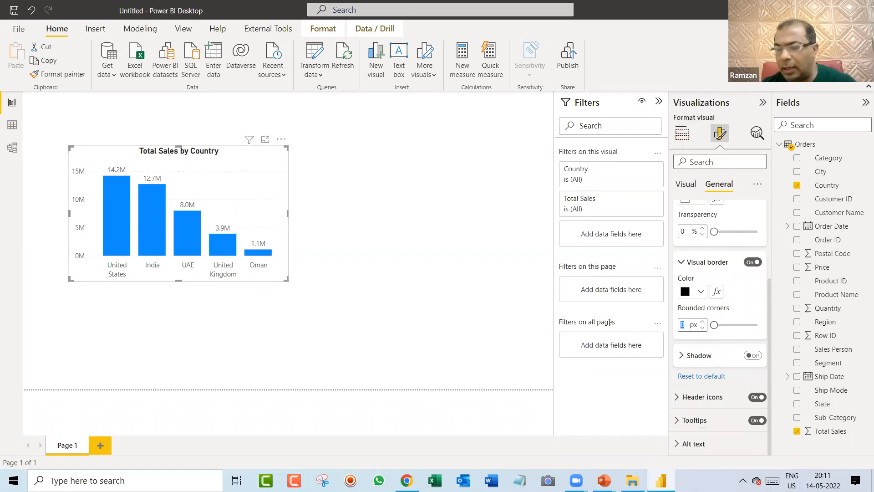
{"action": "left_click", "coordinate": [757, 357]}
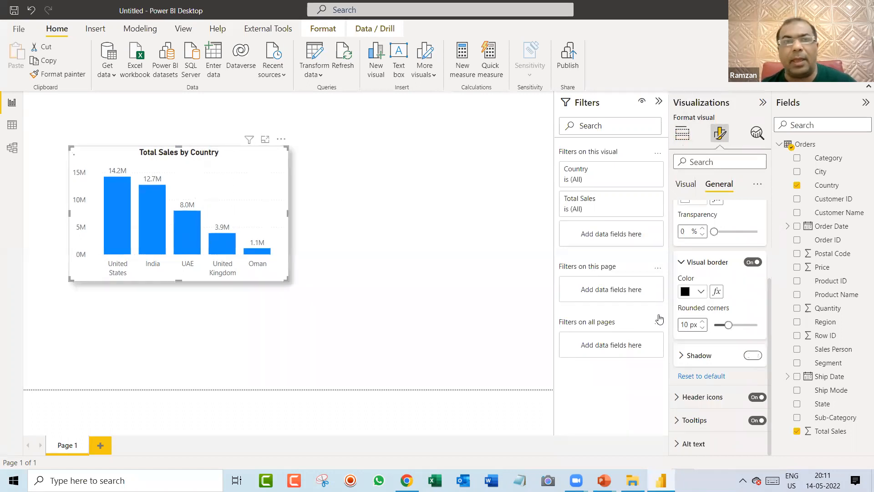
{"action": "left_click", "coordinate": [377, 208]}
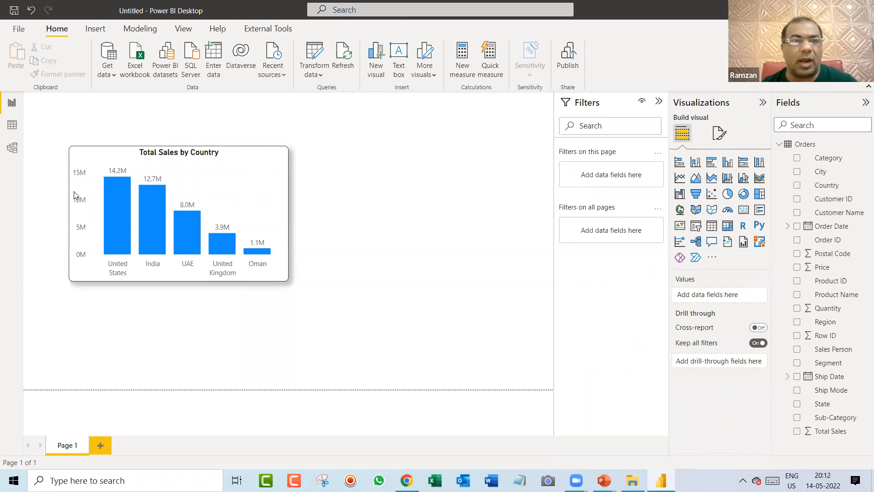
Turn off the Y-axis of the Total Sales by Country chart and move the chart slightly down and left on the canvas.
{"action": "left_click", "coordinate": [94, 159]}
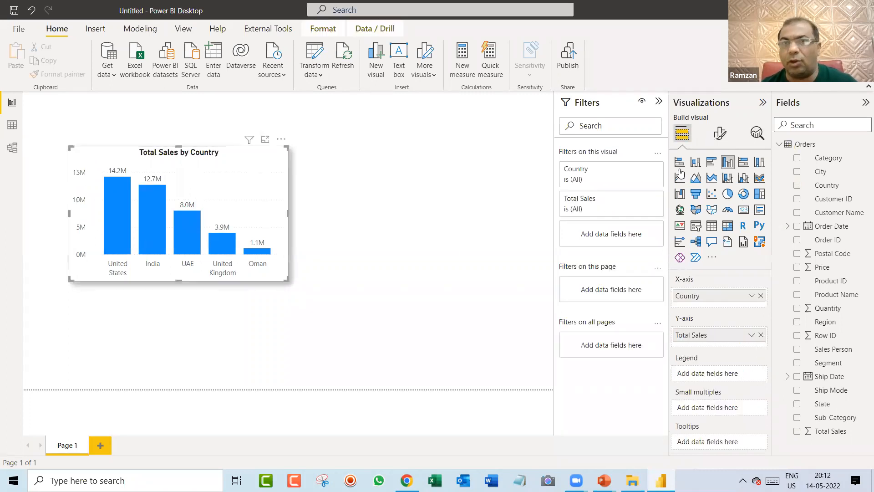
{"action": "left_click", "coordinate": [720, 133]}
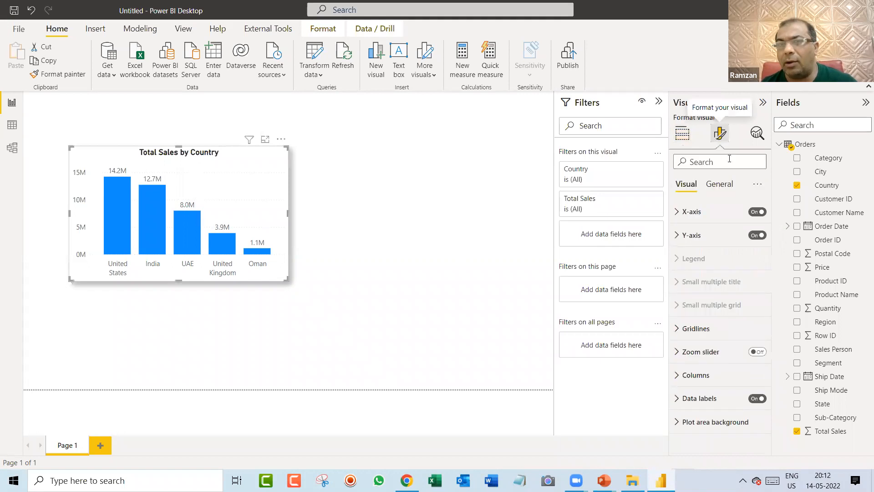
{"action": "left_click", "coordinate": [756, 235]}
{"action": "left_click_drag", "start_coordinate": [267, 166], "coordinate": [243, 184]}
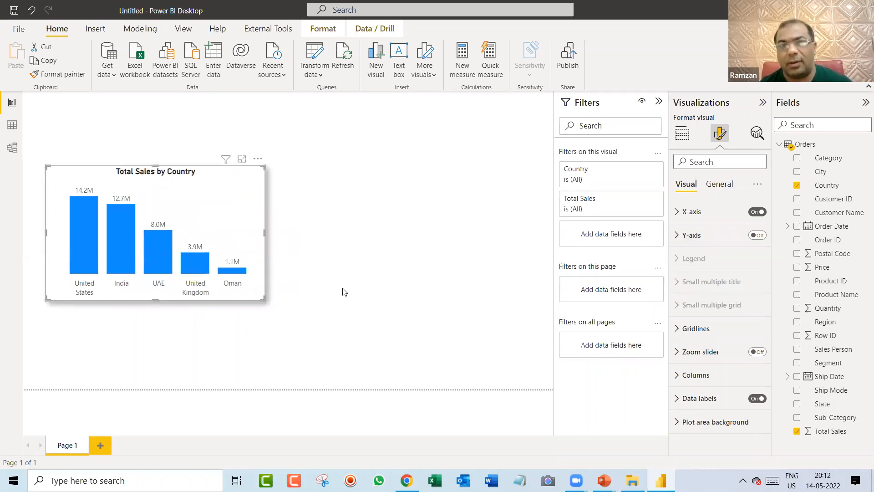
{"action": "left_click", "coordinate": [293, 186]}
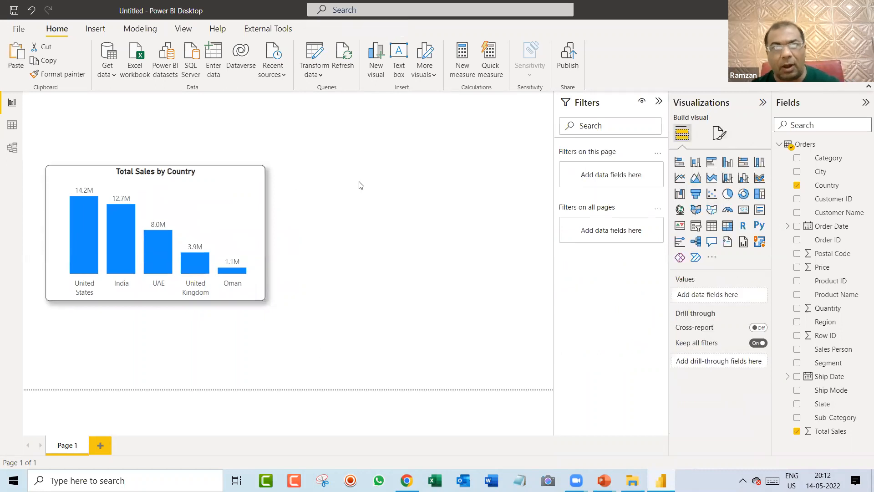
Duplicate the Total Sales by Country chart and place the copy beside the original, to its right.
{"action": "left_click", "coordinate": [238, 182]}
{"action": "key", "text": "ctrl+c"}
{"action": "key", "text": "ctrl+v"}
{"action": "left_click_drag", "start_coordinate": [235, 178], "coordinate": [498, 175]}
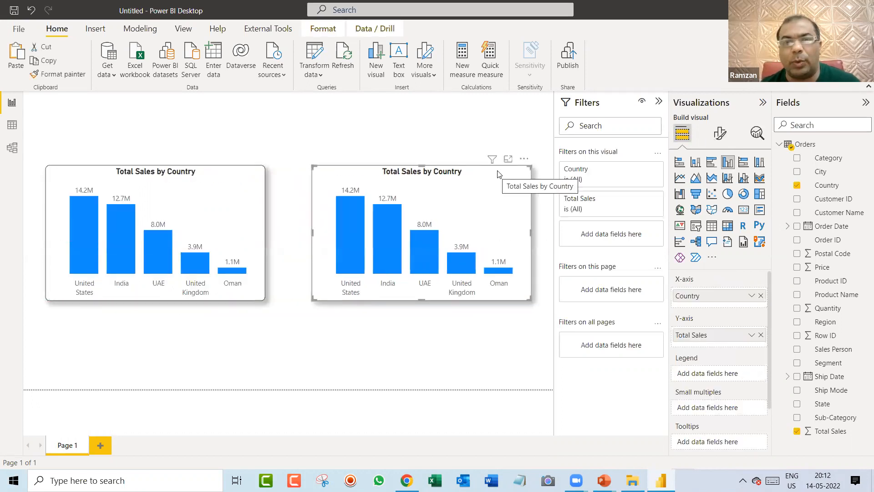
Convert the duplicated chart to a pie chart and replace its Country field with Category.
{"action": "left_click", "coordinate": [728, 197]}
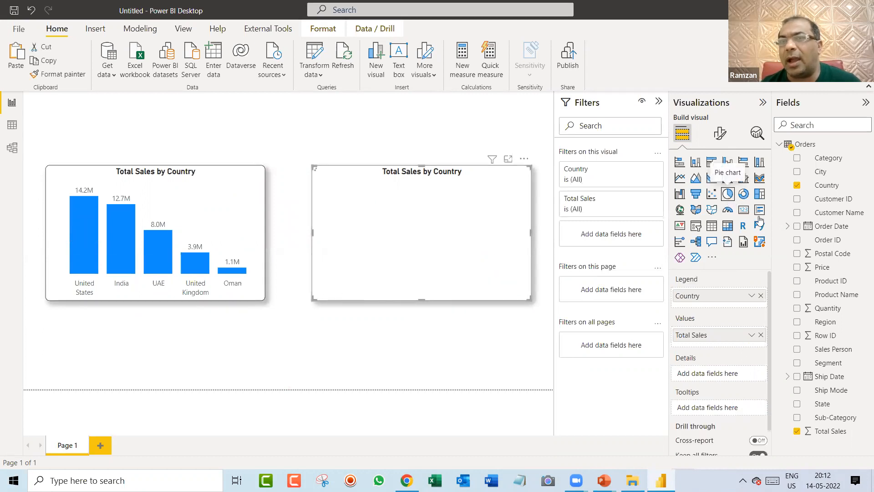
{"action": "left_click", "coordinate": [796, 186]}
{"action": "left_click", "coordinate": [796, 159]}
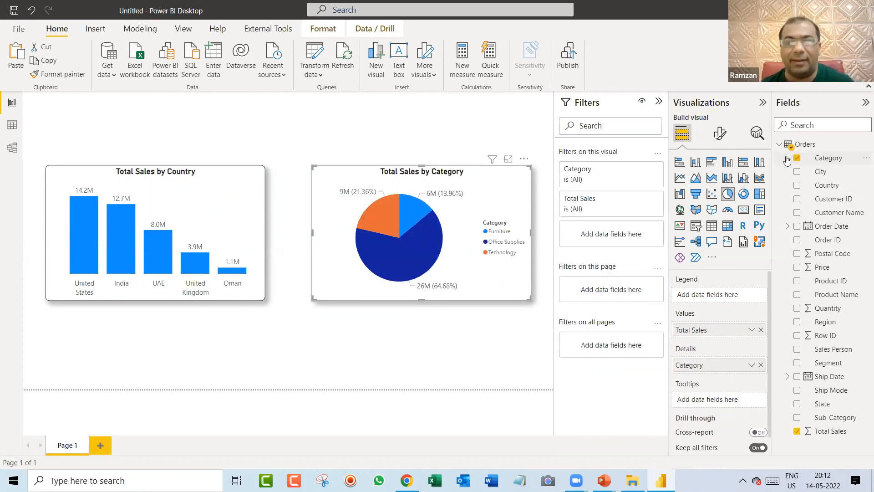
{"action": "left_click", "coordinate": [296, 353]}
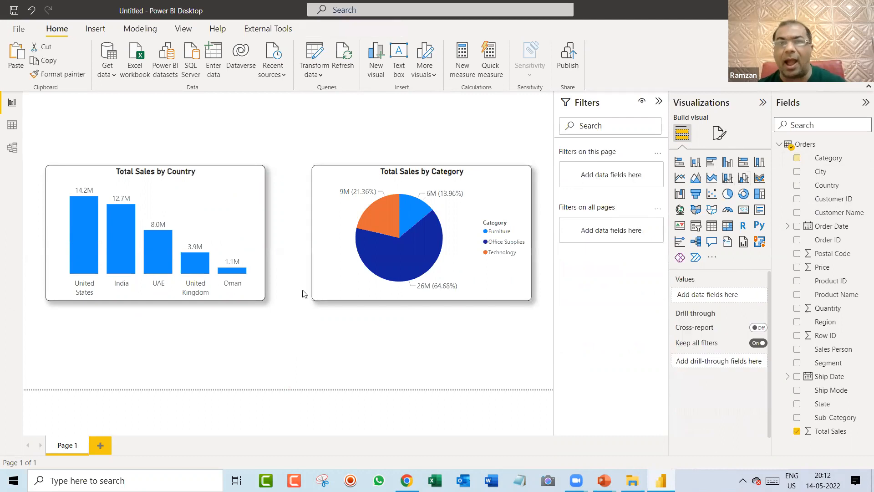
Duplicate the Total Sales by Category pie chart and place the copy below both charts, widened to span their combined width.
{"action": "left_click", "coordinate": [357, 182]}
{"action": "key", "text": "ctrl+c"}
{"action": "key", "text": "ctrl+v"}
{"action": "left_click_drag", "start_coordinate": [102, 348], "coordinate": [71, 350]}
{"action": "left_click_drag", "start_coordinate": [264, 320], "coordinate": [454, 328]}
{"action": "left_click_drag", "start_coordinate": [543, 325], "coordinate": [531, 325]}
{"action": "left_click_drag", "start_coordinate": [287, 253], "coordinate": [291, 311]}
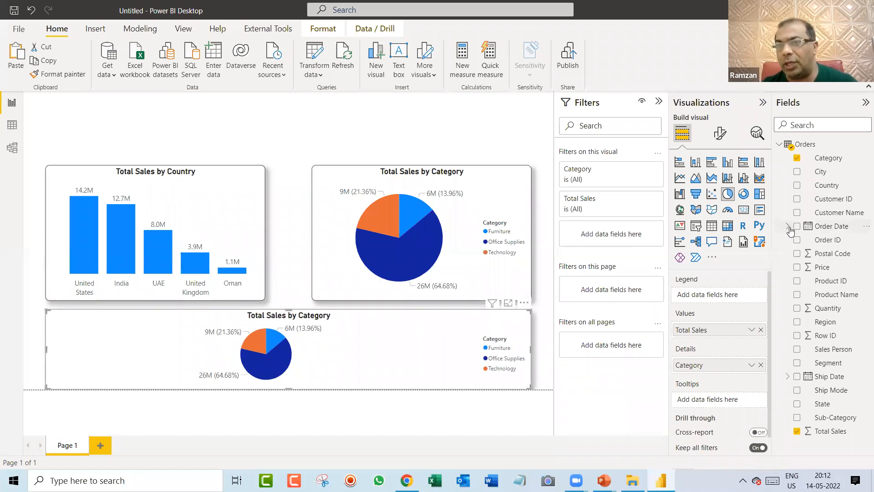
Turn the duplicated pie chart into a line chart of Total Sales by Order Date Year, without the Category field.
{"action": "left_click", "coordinate": [788, 227]}
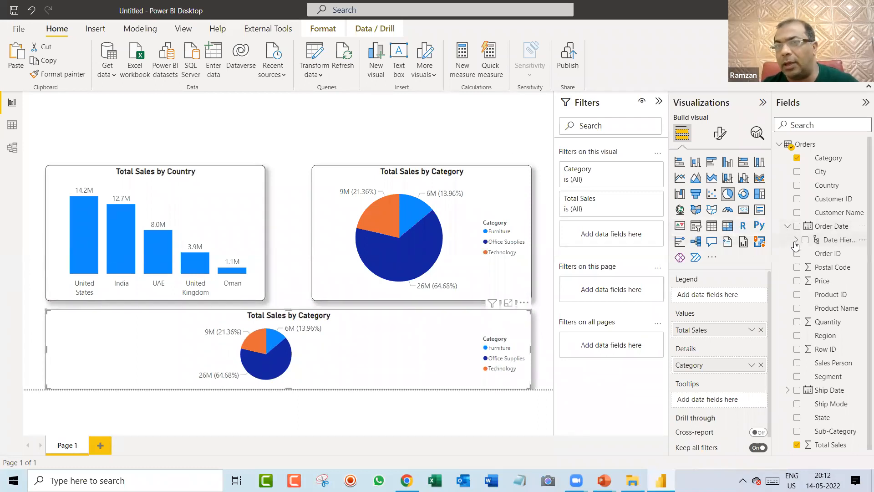
{"action": "left_click", "coordinate": [795, 240]}
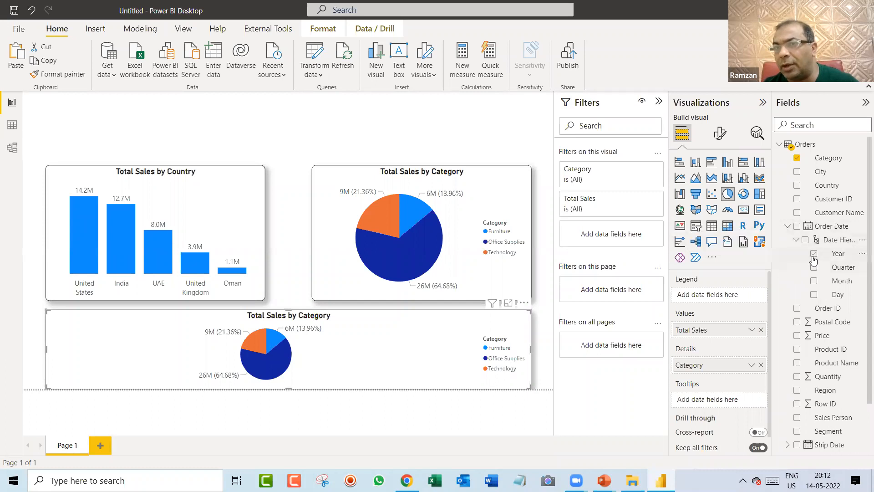
{"action": "left_click", "coordinate": [814, 254]}
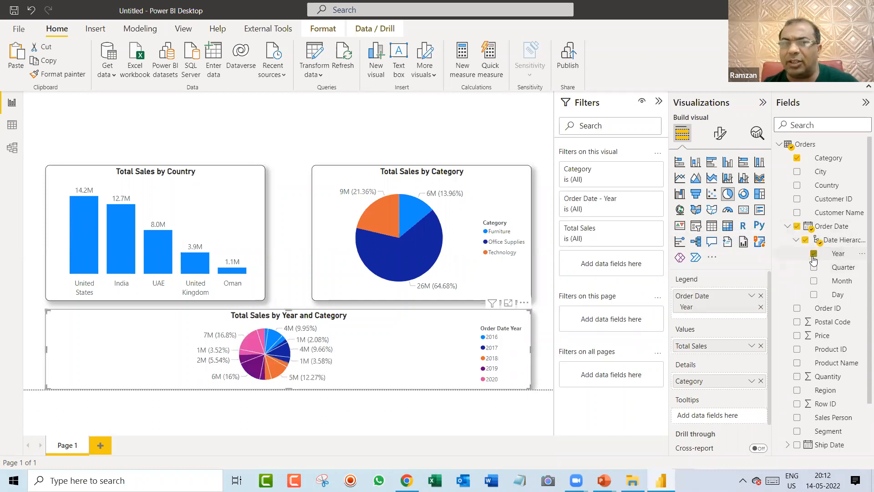
{"action": "left_click", "coordinate": [679, 181]}
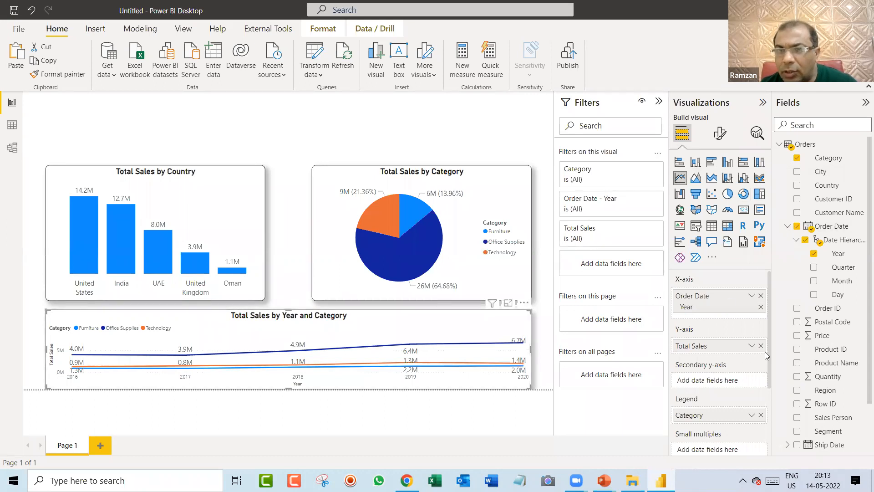
{"action": "left_click", "coordinate": [797, 159]}
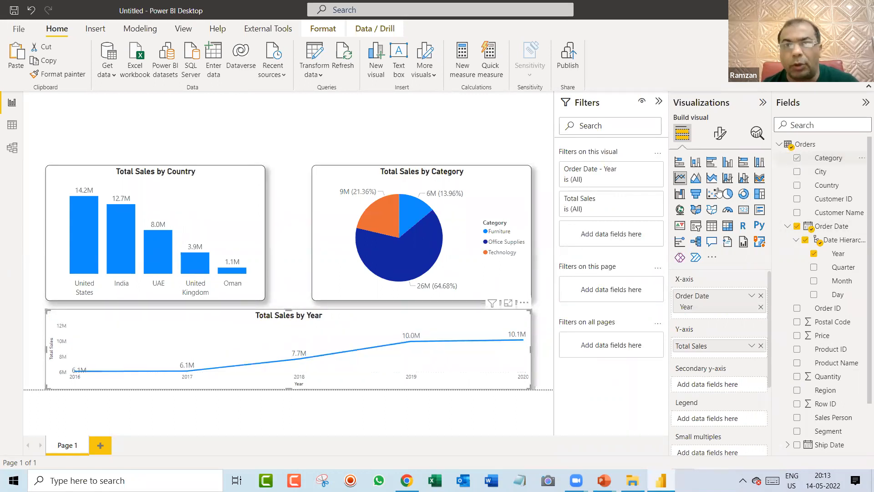
Set the Total Sales by Year line style to Dashed and make the line stepped.
{"action": "left_click", "coordinate": [720, 135]}
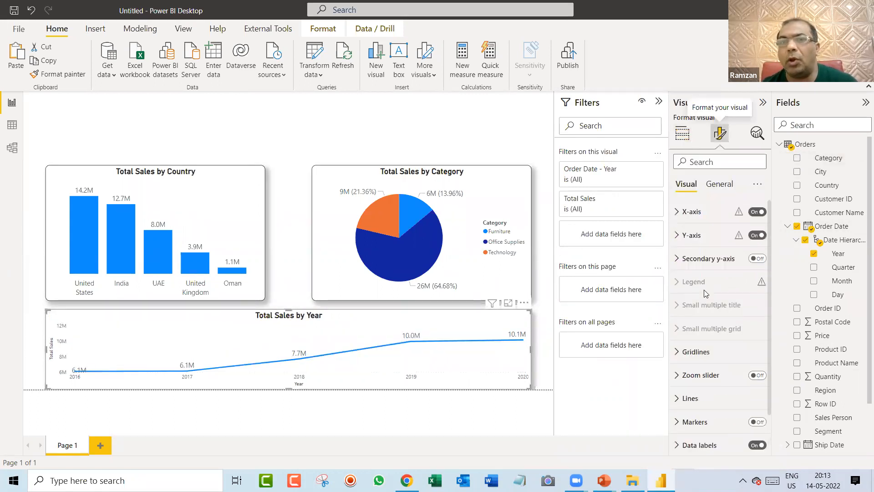
{"action": "scroll", "coordinate": [693, 293], "scroll_direction": "down", "scroll_amount": 1}
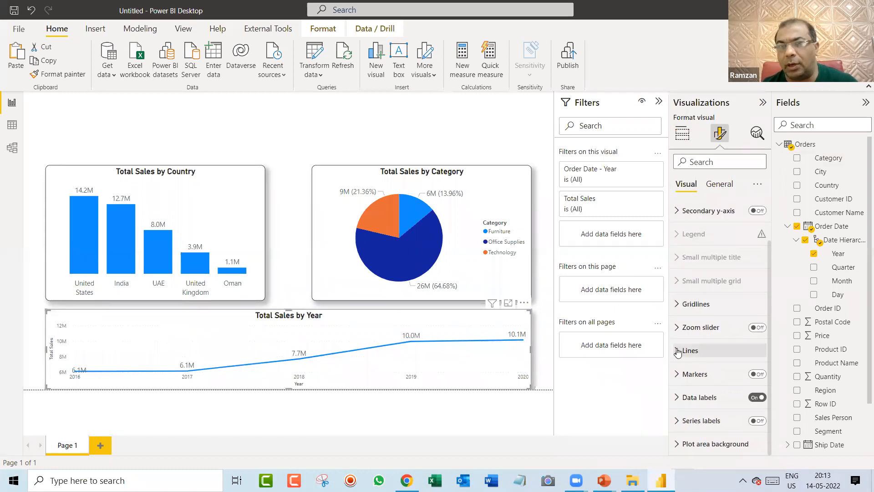
{"action": "left_click", "coordinate": [703, 350]}
{"action": "scroll", "coordinate": [698, 300], "scroll_direction": "down", "scroll_amount": 1}
{"action": "scroll", "coordinate": [698, 300], "scroll_direction": "down", "scroll_amount": 3}
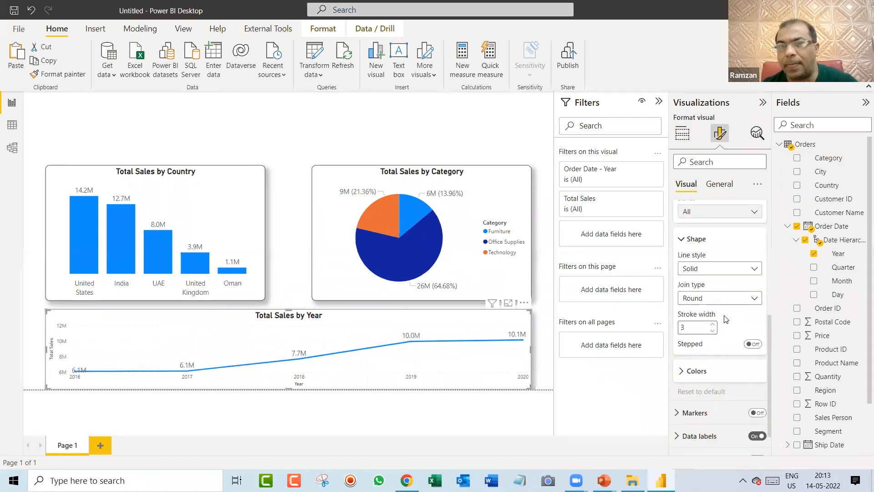
{"action": "left_click", "coordinate": [727, 269]}
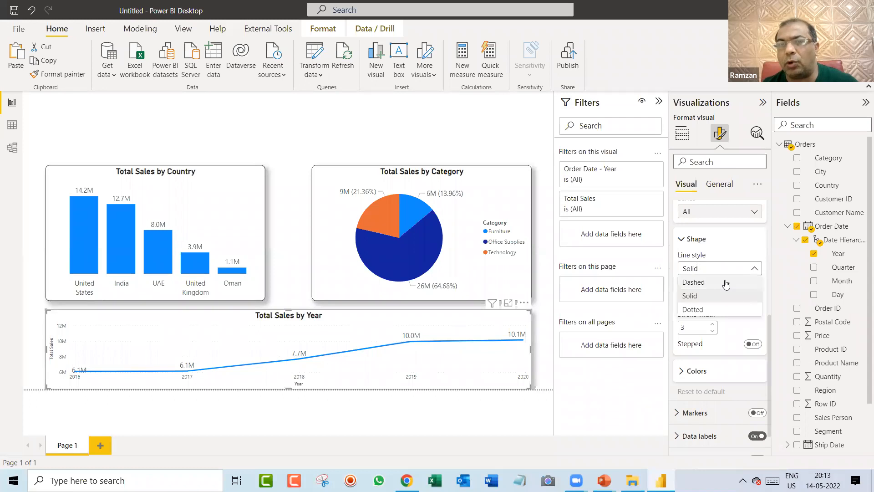
{"action": "left_click", "coordinate": [728, 282]}
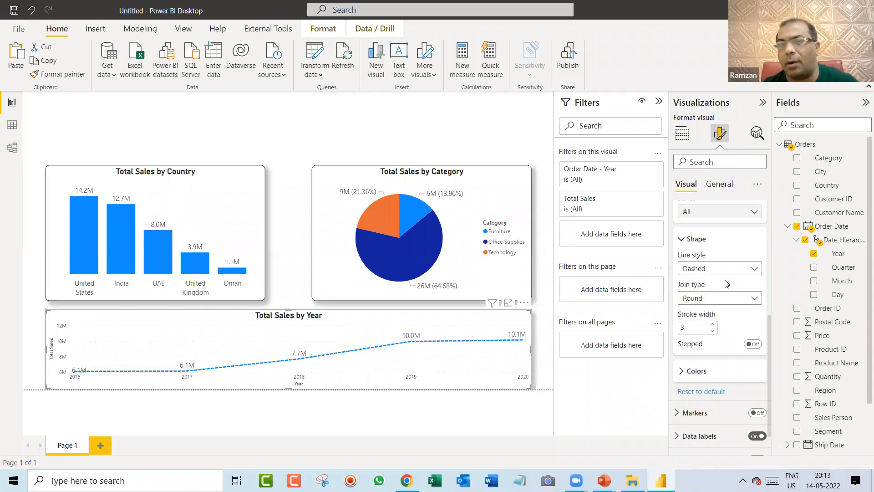
{"action": "left_click", "coordinate": [753, 344]}
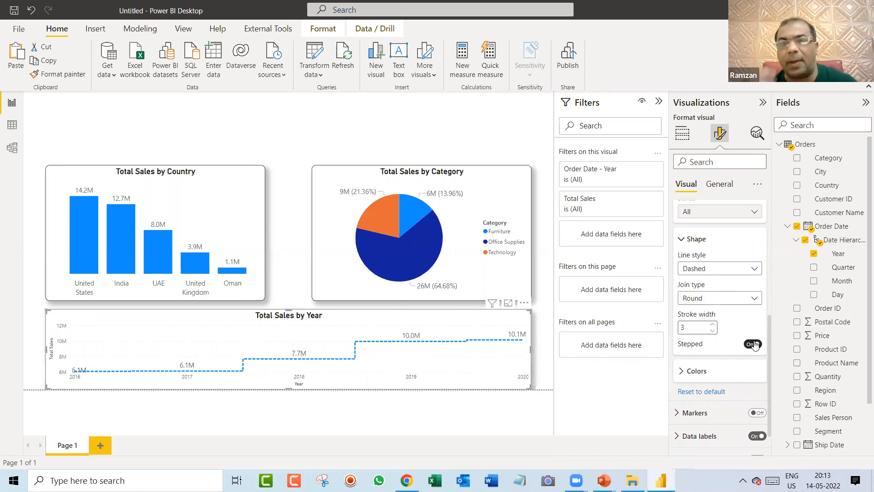
Turn on markers of size 7 for the Total Sales by Year line and collapse the Filters pane.
{"action": "left_click", "coordinate": [757, 414]}
{"action": "scroll", "coordinate": [709, 369], "scroll_direction": "down", "scroll_amount": 1}
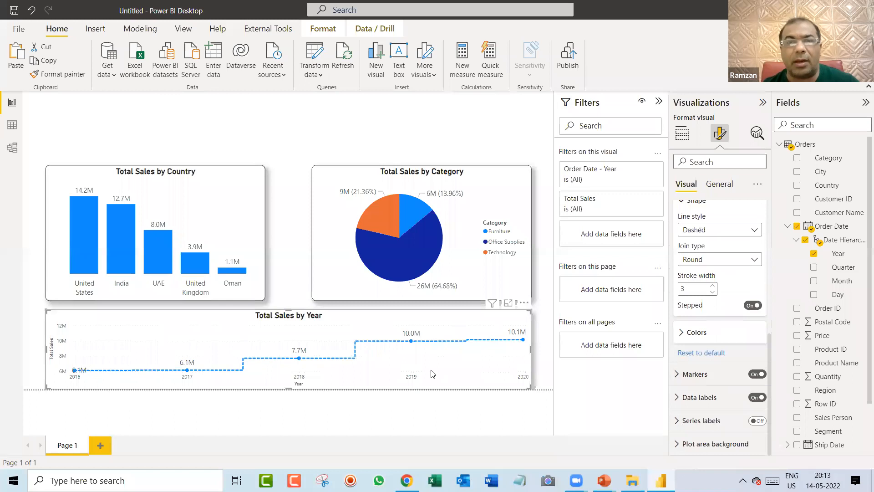
{"action": "left_click", "coordinate": [682, 375]}
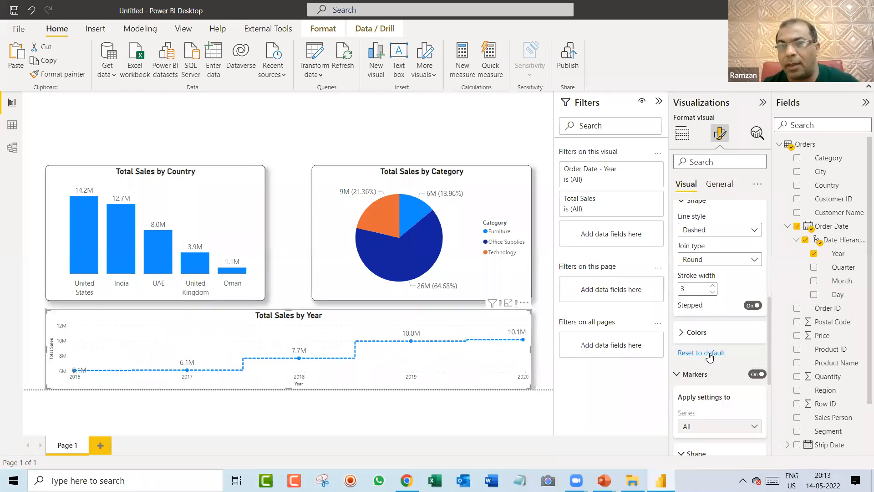
{"action": "scroll", "coordinate": [708, 357], "scroll_direction": "down", "scroll_amount": 3}
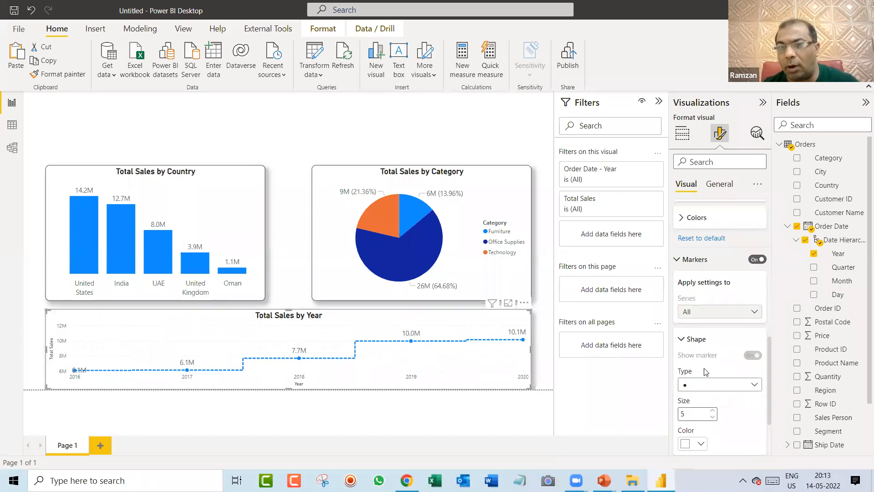
{"action": "left_click", "coordinate": [713, 411]}
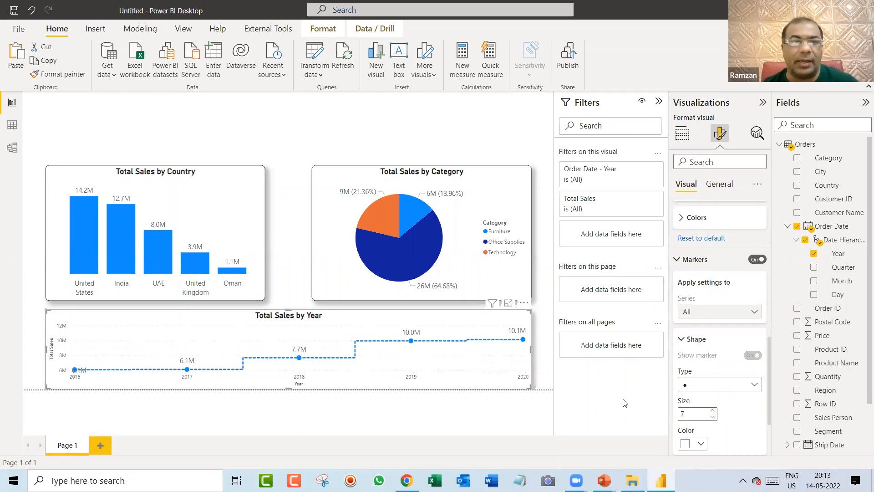
{"action": "left_click", "coordinate": [546, 342]}
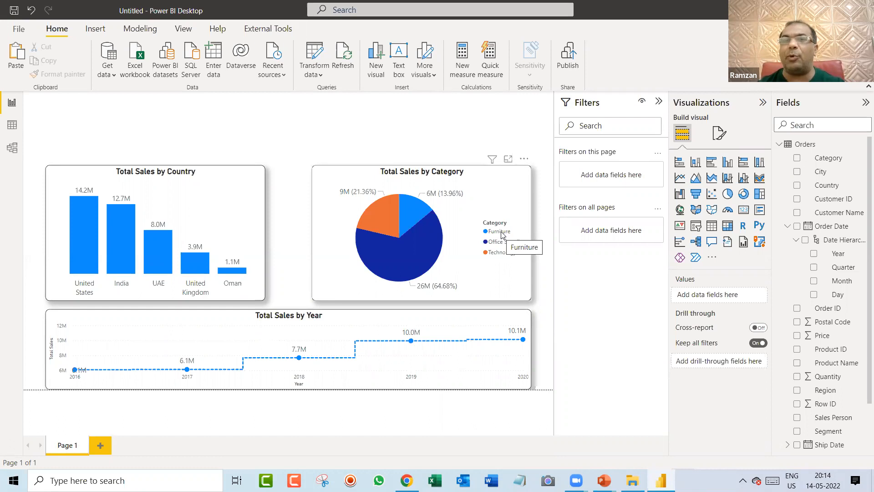
{"action": "left_click", "coordinate": [658, 102]}
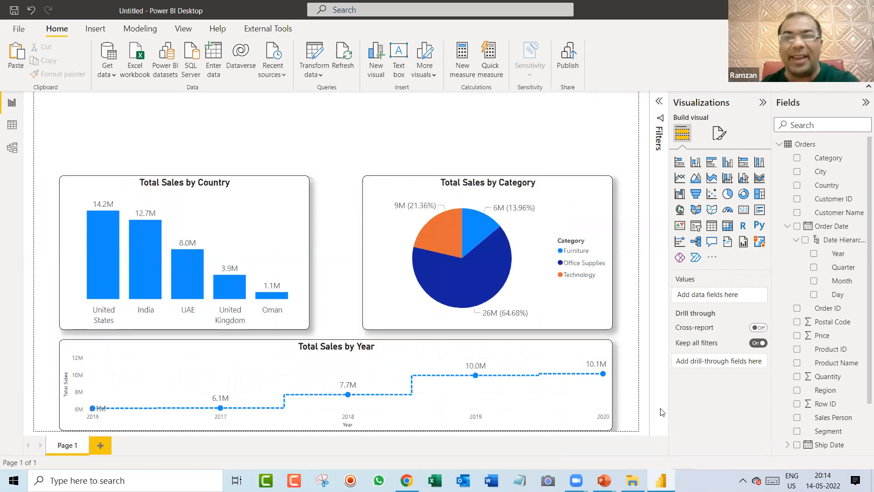
{"action": "mouse_move", "coordinate": [632, 480]}
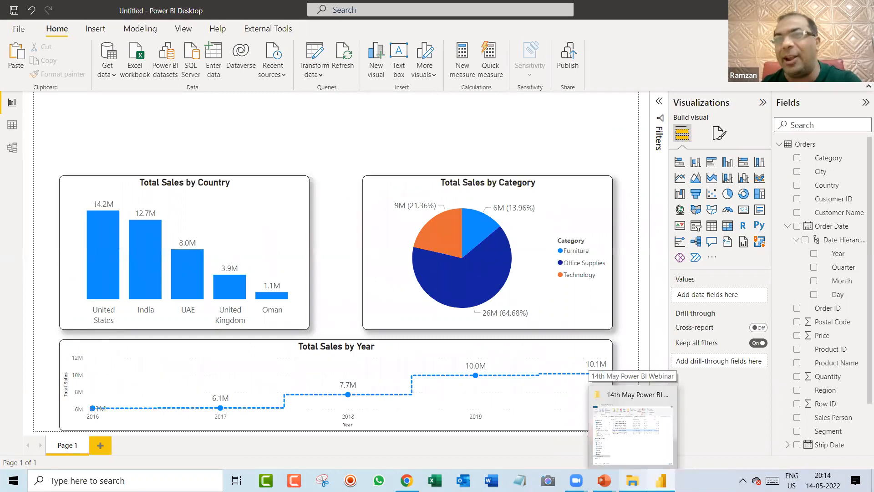
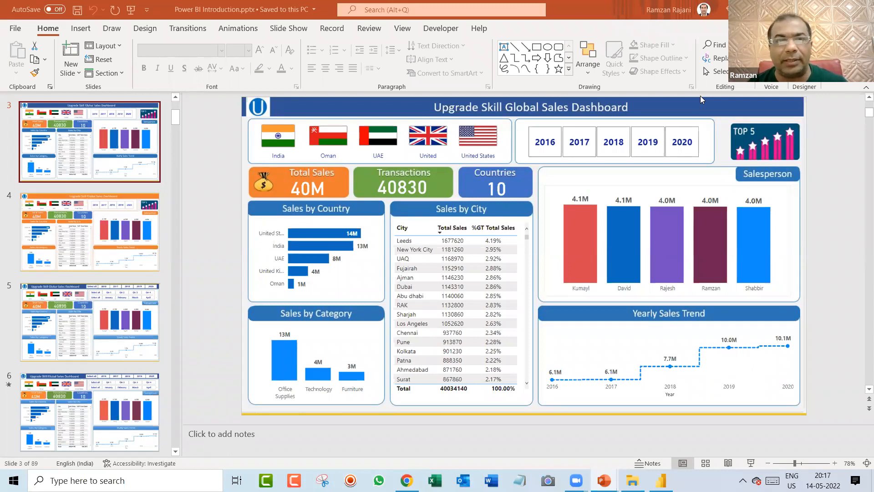
Switch back to Power BI Desktop and add a new blank report page.
{"action": "key", "text": "alt+Tab"}
{"action": "key", "text": "alt+Tab"}
{"action": "key", "text": "alt+Tab"}
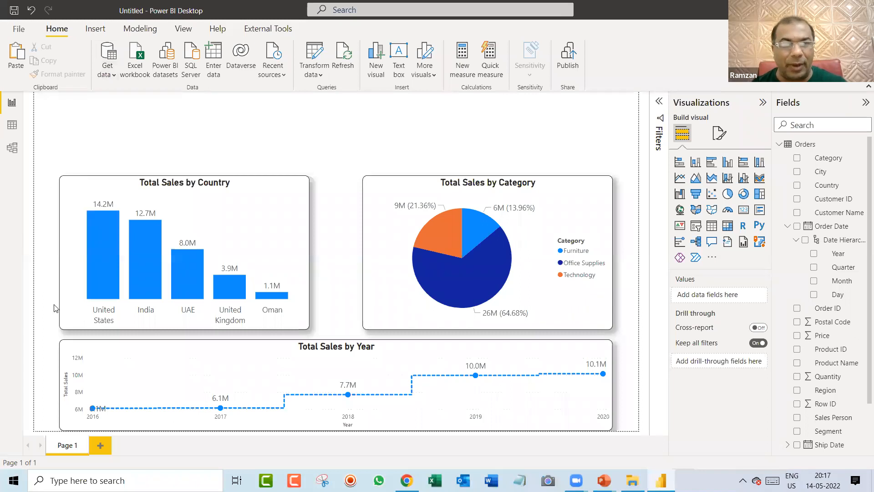
{"action": "left_click", "coordinate": [101, 446]}
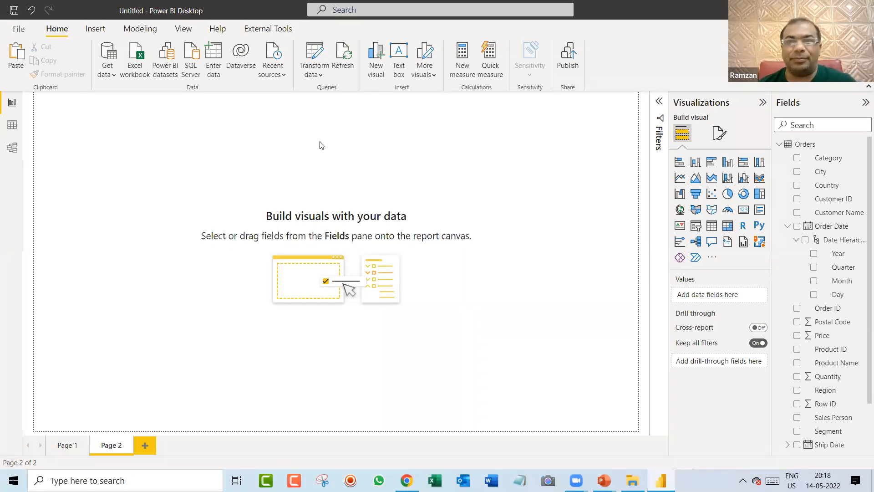
Switch to the 14th May Power BI Webinar folder in File Explorer.
{"action": "key", "text": "alt+Tab"}
{"action": "key", "text": "alt+Tab"}
{"action": "key", "text": "alt+Tab"}
{"action": "key", "text": "alt+Tab"}
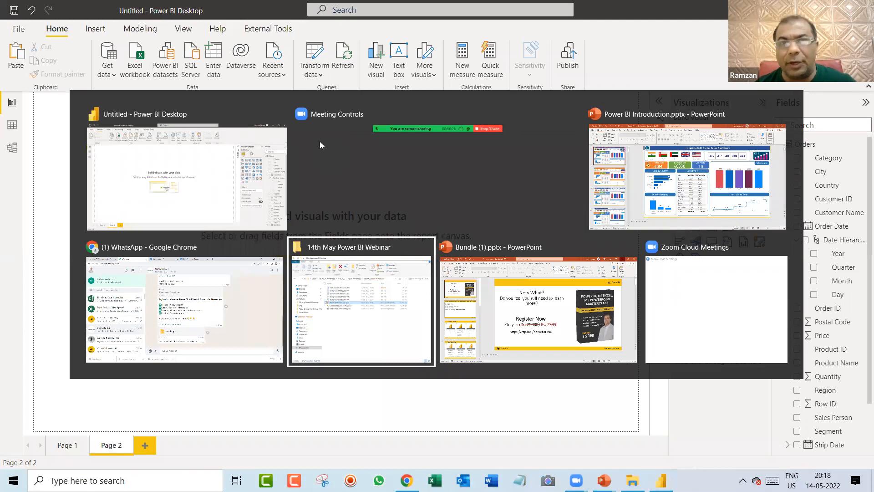
{"action": "key", "text": "Up"}
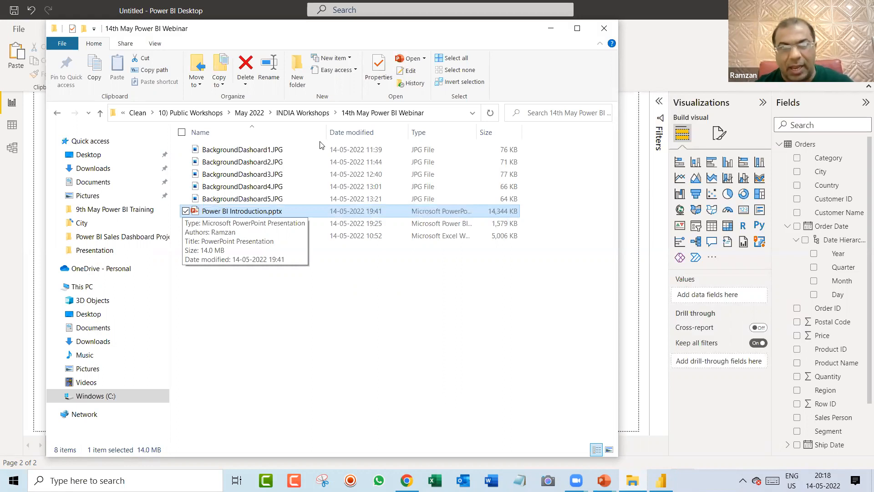
Launch PowerPoint and open the recent PowerPoint BG Design1.pptx from the 2nd May Power BI Presentation folder.
{"action": "key", "text": "super"}
{"action": "type", "text": "power"}
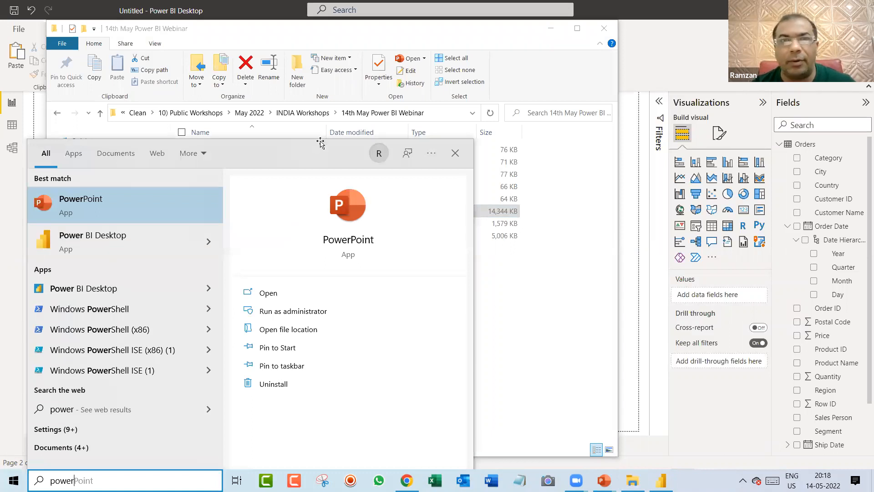
{"action": "key", "text": "Return"}
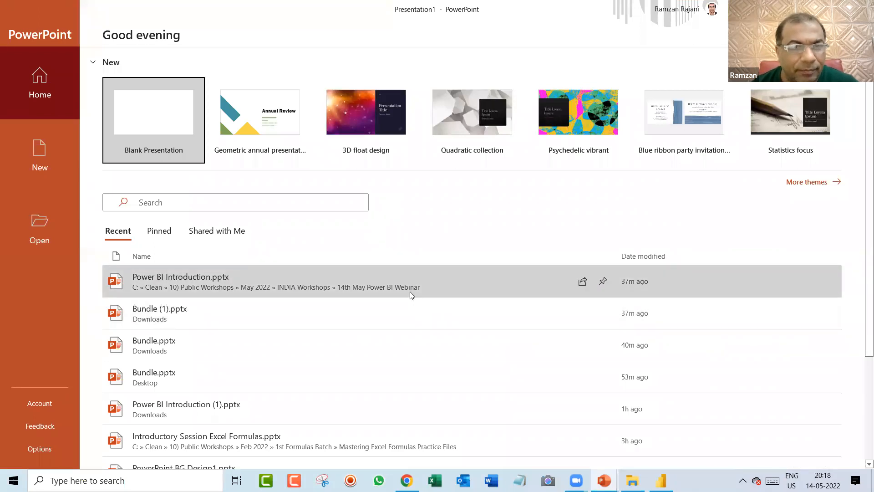
{"action": "scroll", "coordinate": [367, 297], "scroll_direction": "down", "scroll_amount": 4}
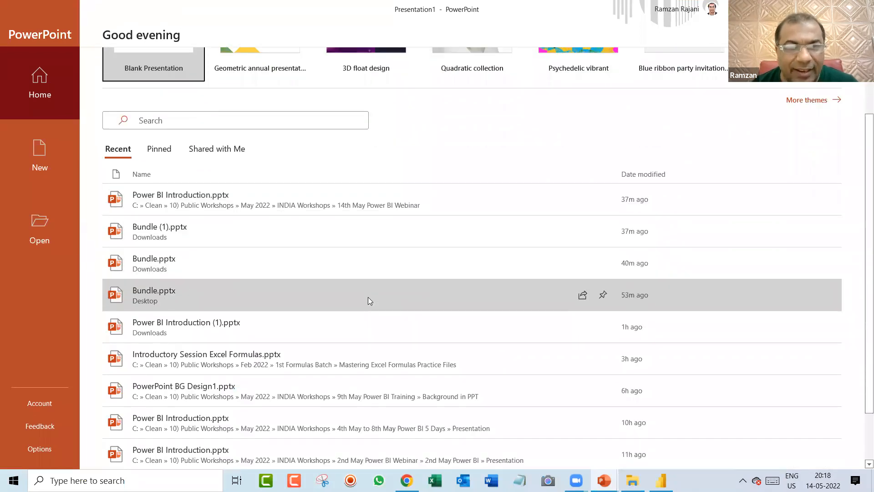
{"action": "scroll", "coordinate": [367, 297], "scroll_direction": "down", "scroll_amount": 1}
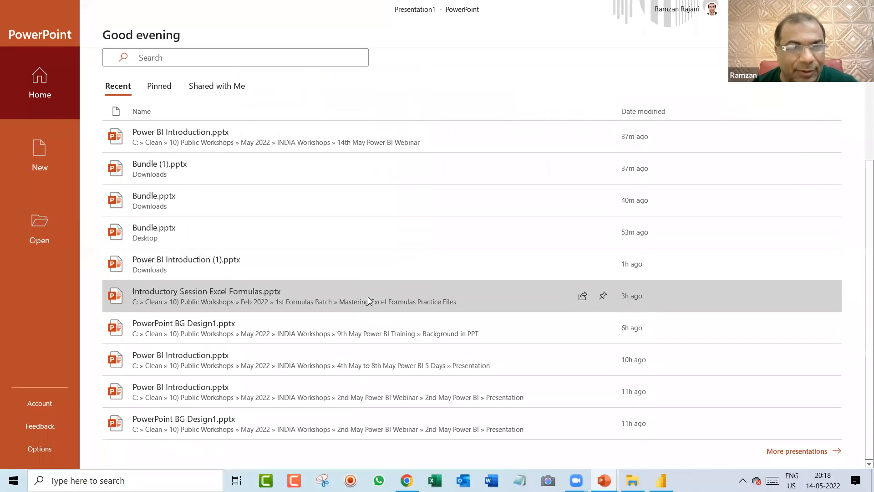
{"action": "left_click", "coordinate": [293, 419]}
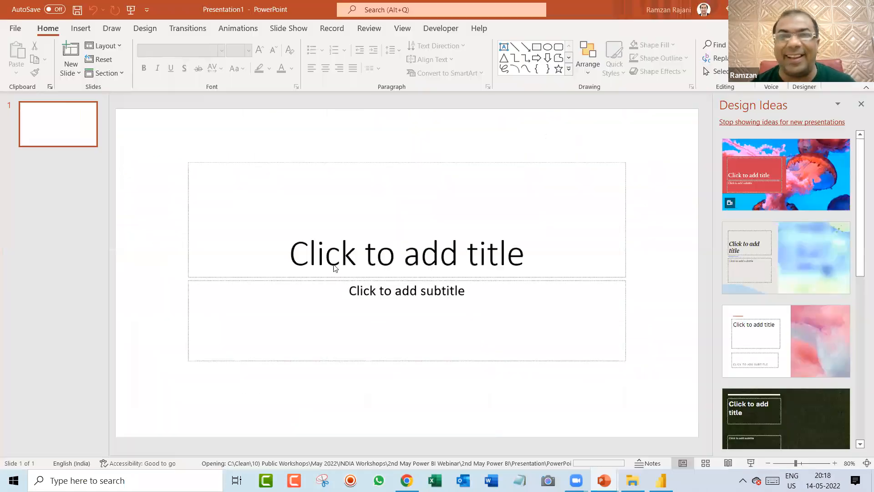
Examine the dashboard background layouts on slides 1 and 3 of the presentation.
{"action": "left_click", "coordinate": [70, 190]}
{"action": "left_click", "coordinate": [58, 129]}
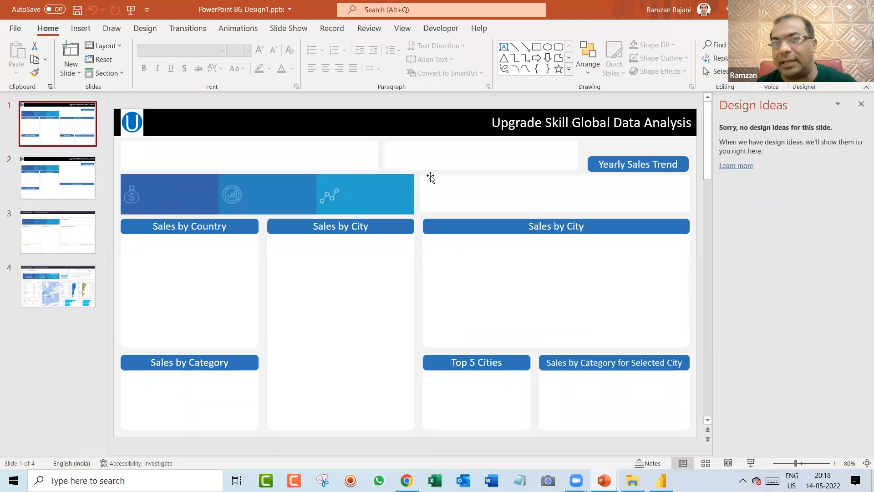
{"action": "left_click", "coordinate": [71, 242]}
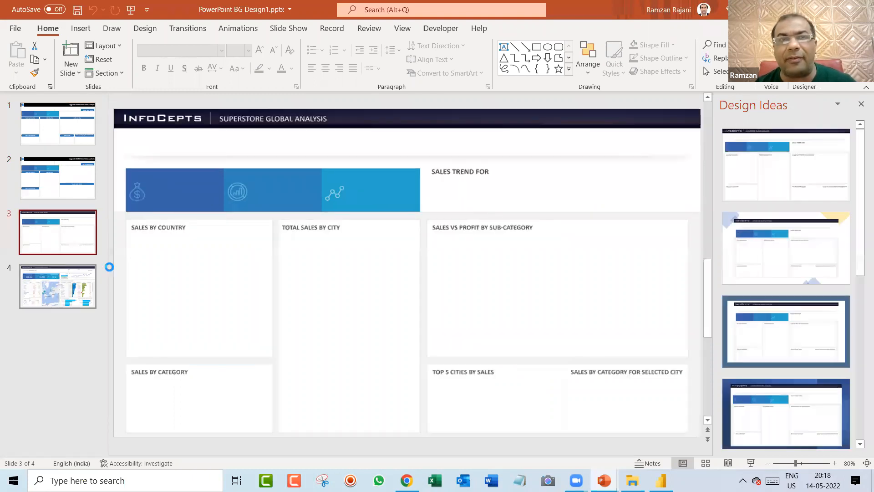
Switch to the webinar folder in File Explorer, open BackgroundDashoard1.JPG and browse the background images through BackgroundDashoard3.JPG.
{"action": "key", "text": "alt+Tab"}
{"action": "key", "text": "alt+Tab"}
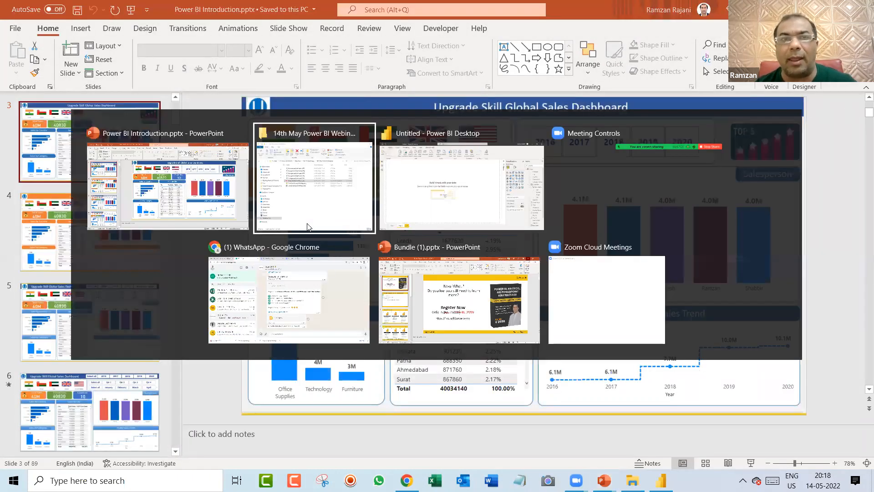
{"action": "key", "text": "Up"}
{"action": "key", "text": "Up"}
{"action": "key", "text": "Up"}
{"action": "key", "text": "Up"}
{"action": "key", "text": "Up"}
{"action": "key", "text": "Return"}
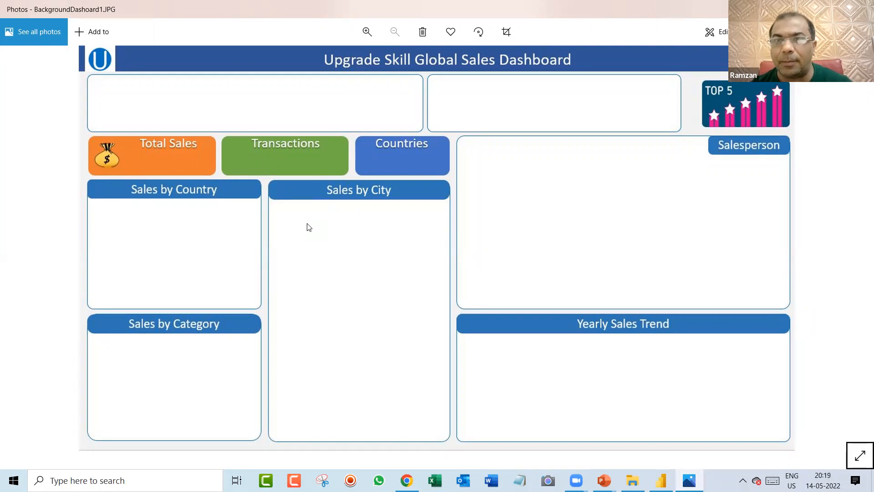
{"action": "key", "text": "Right"}
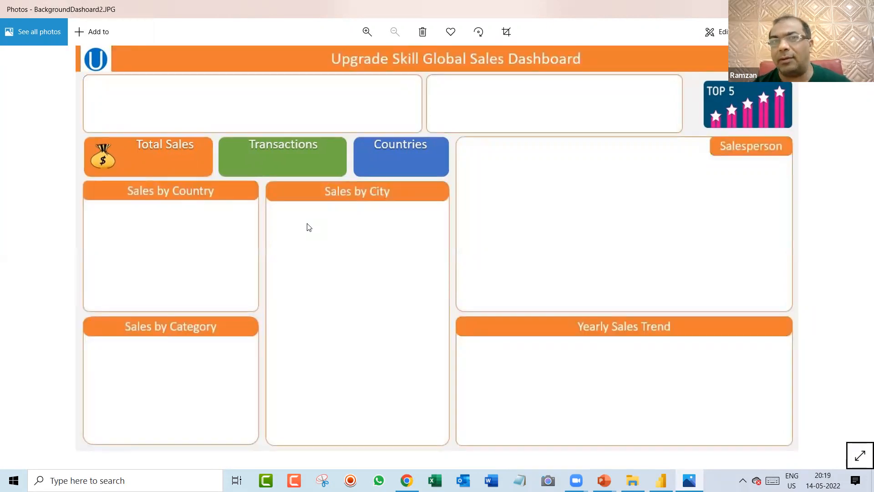
{"action": "key", "text": "Right"}
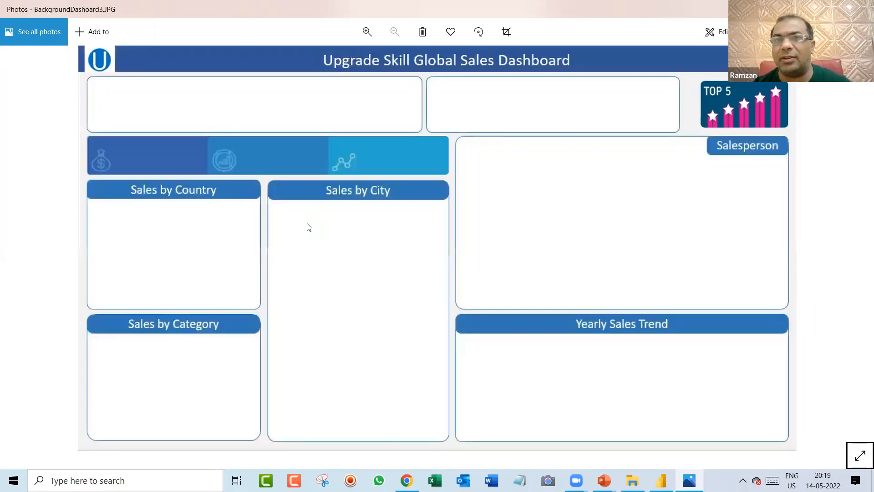
View BackgroundDashoard4.JPG, close the image viewer and copy the path of the 14th May Power BI Webinar folder.
{"action": "key", "text": "Right"}
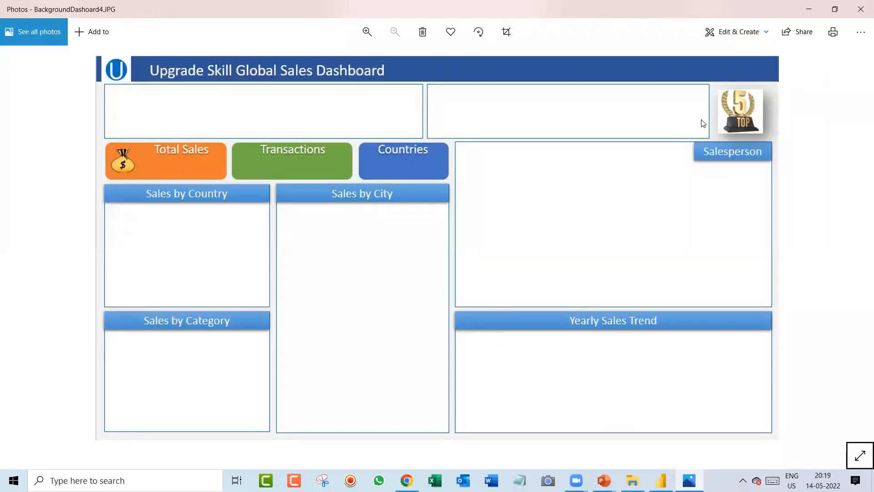
{"action": "key", "text": "alt+F4"}
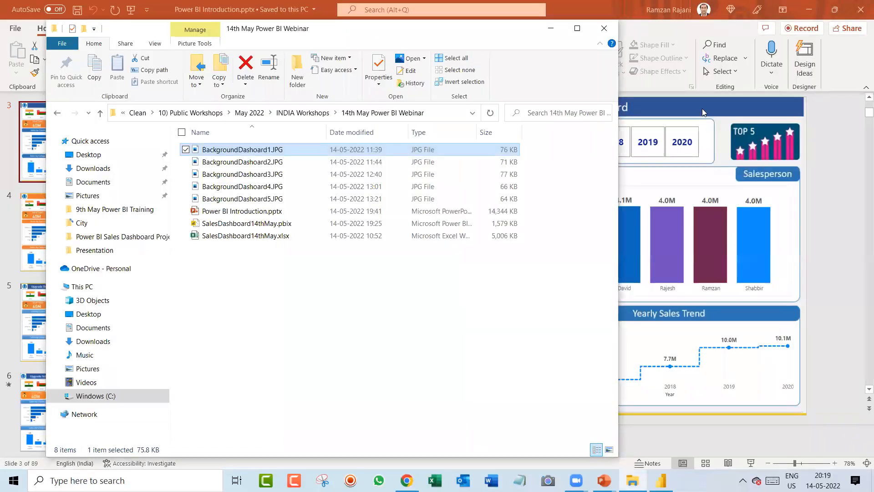
{"action": "left_click", "coordinate": [432, 474]}
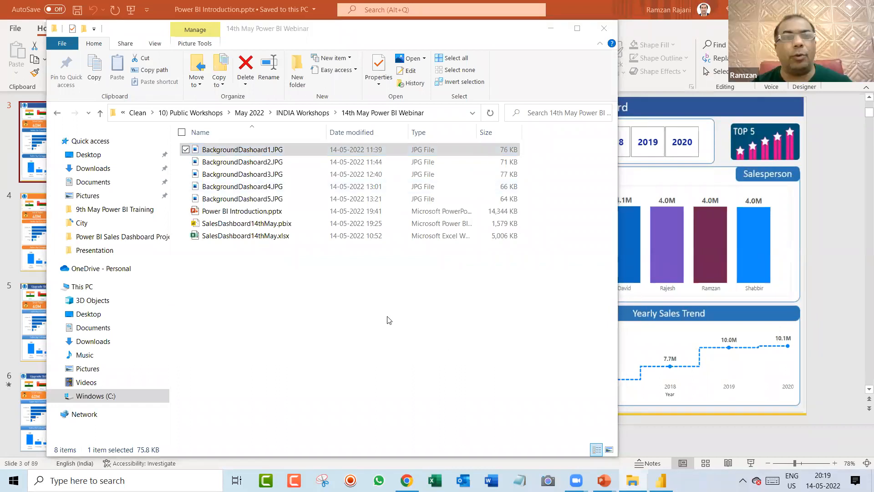
{"action": "left_click", "coordinate": [448, 113]}
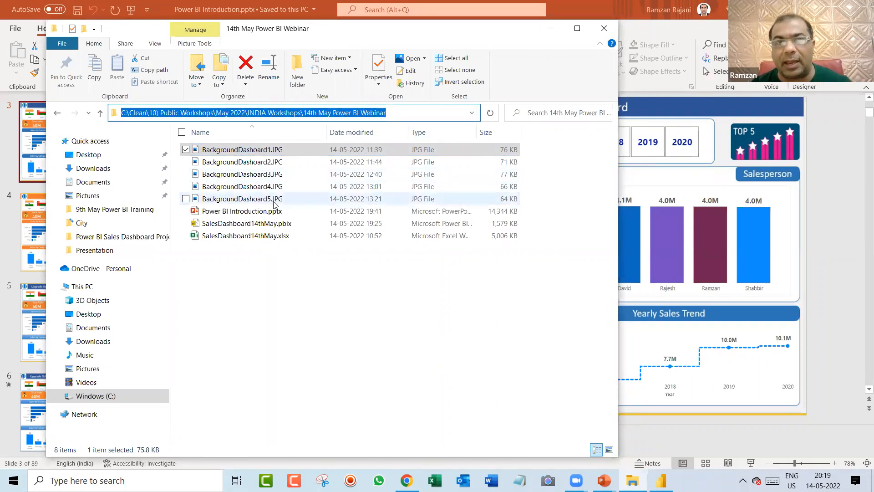
Switch to Power BI Desktop, review the charts on Page 1 and return to the blank Page 2.
{"action": "key", "text": "alt+Tab"}
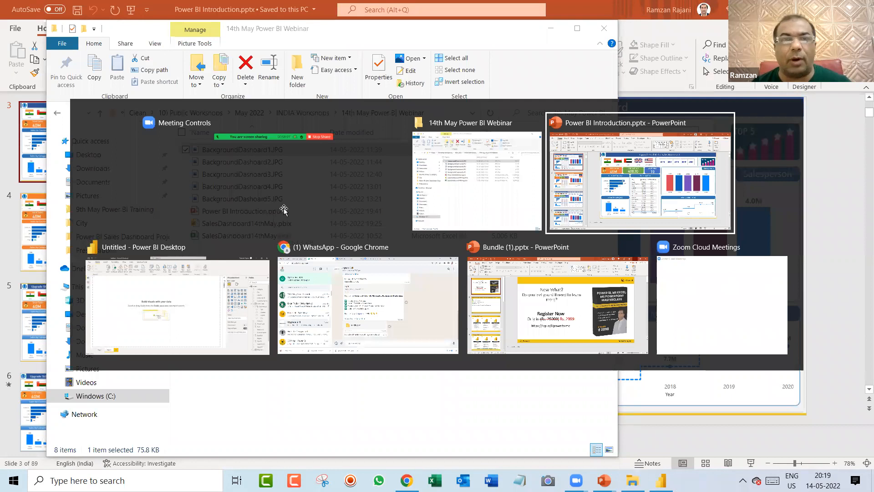
{"action": "key", "text": "alt+Tab"}
{"action": "key", "text": "alt+shift+Tab"}
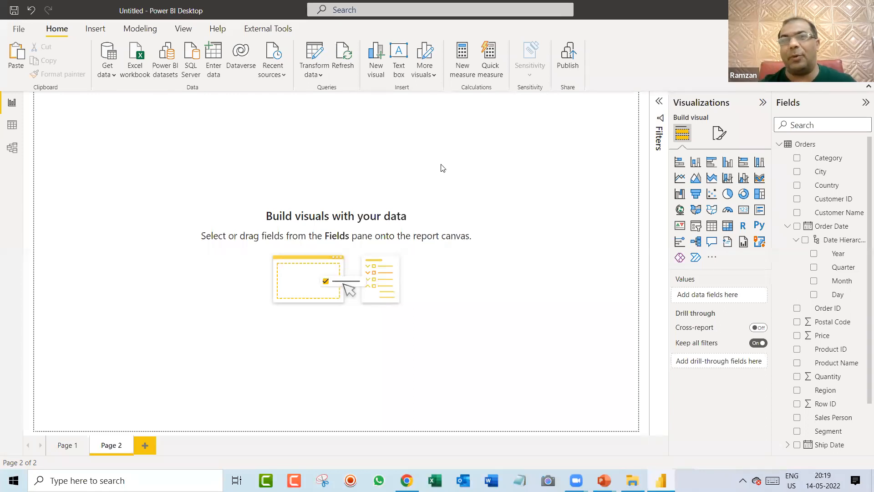
{"action": "left_click", "coordinate": [76, 446]}
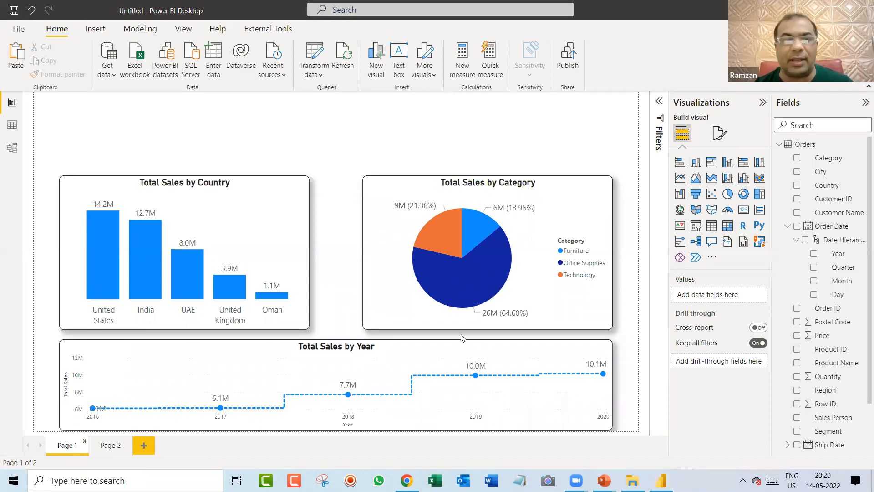
{"action": "left_click", "coordinate": [110, 446]}
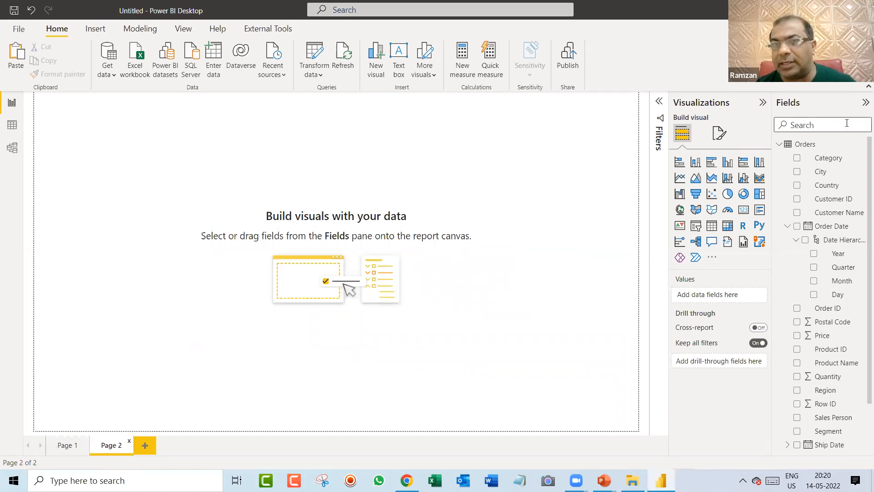
Set BackgroundDashoard5.JPG from the 14th May Power BI Webinar folder as the canvas background image of Page 2.
{"action": "left_click", "coordinate": [720, 138]}
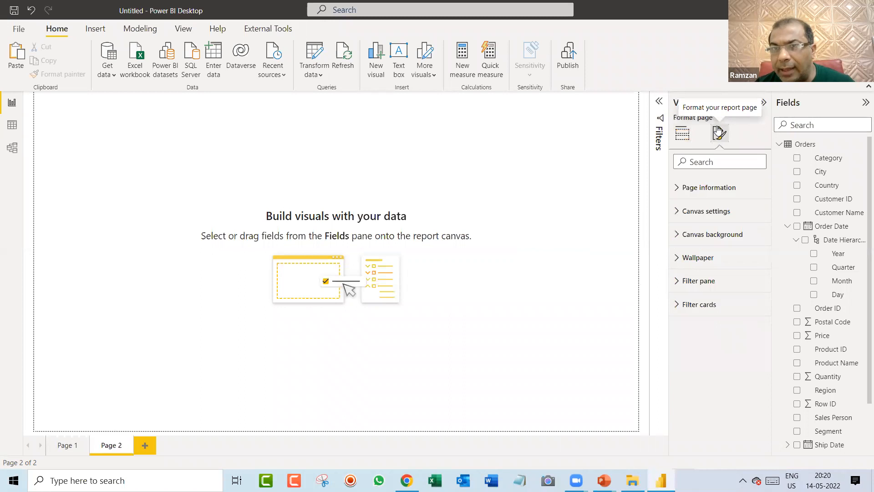
{"action": "left_click", "coordinate": [693, 233]}
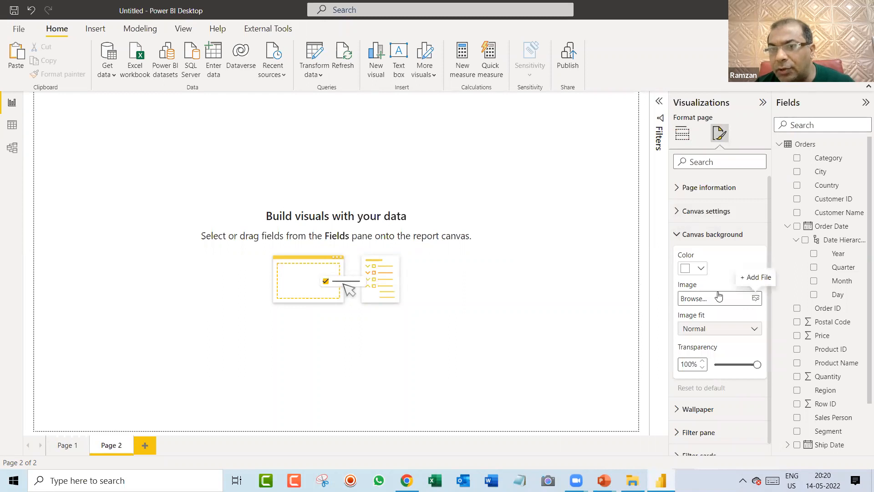
{"action": "left_click", "coordinate": [756, 299]}
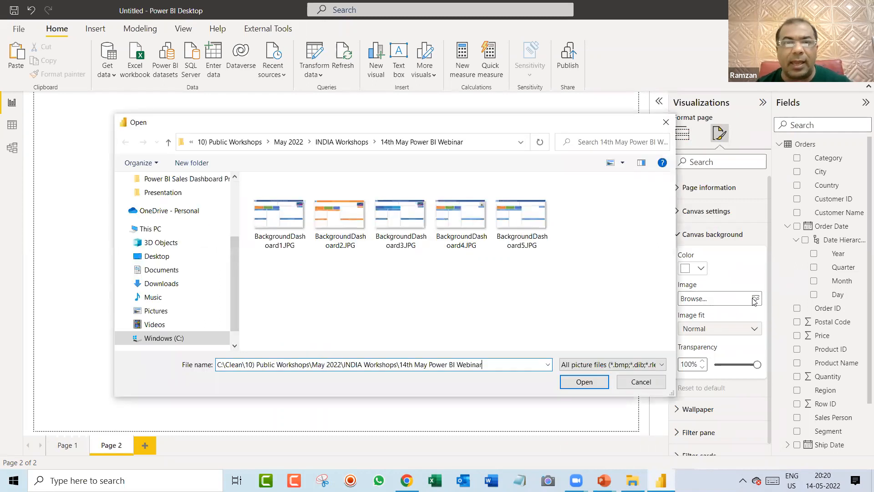
{"action": "left_click", "coordinate": [507, 209]}
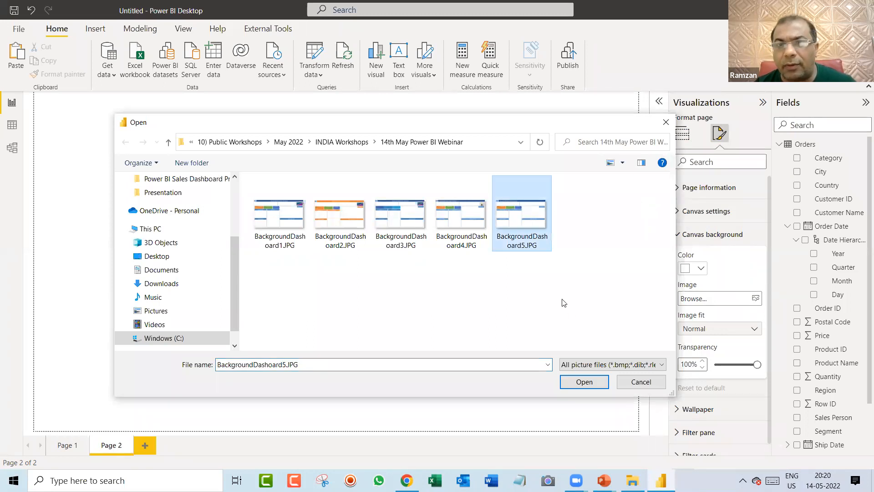
{"action": "left_click", "coordinate": [584, 383]}
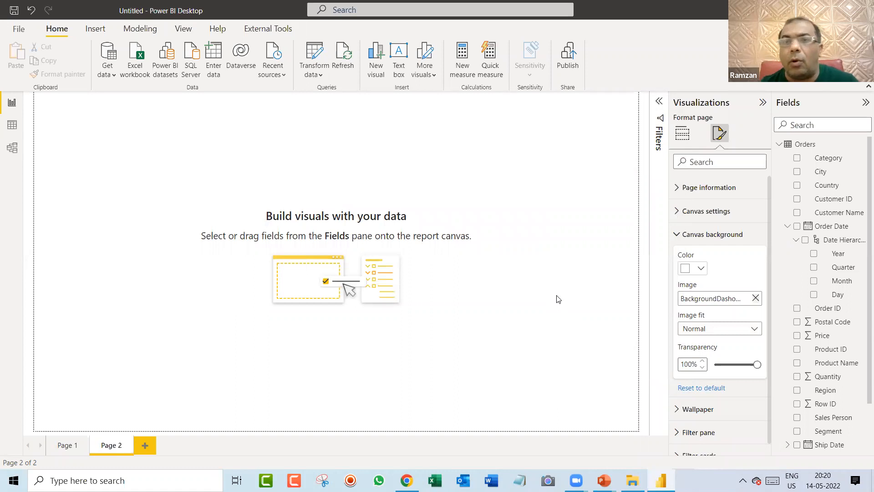
Set the canvas background's transparency to 0% and its image fit to Fit.
{"action": "left_click_drag", "start_coordinate": [730, 373], "coordinate": [698, 376]}
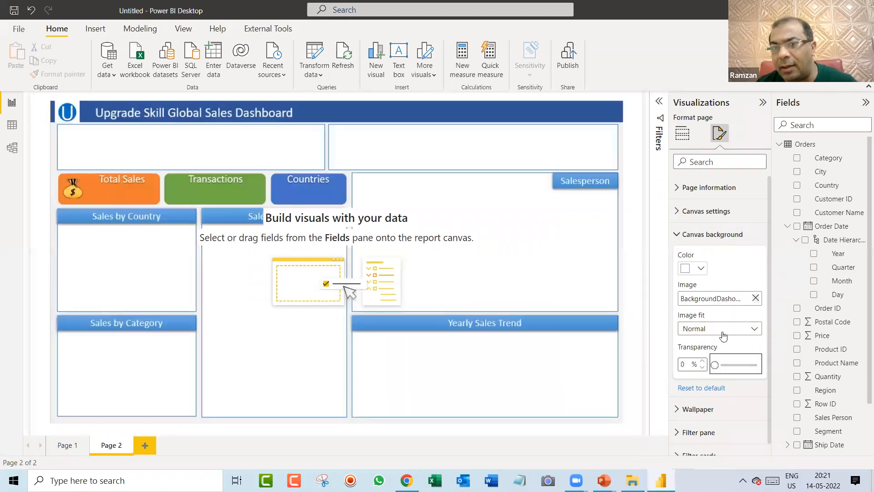
{"action": "left_click", "coordinate": [723, 335]}
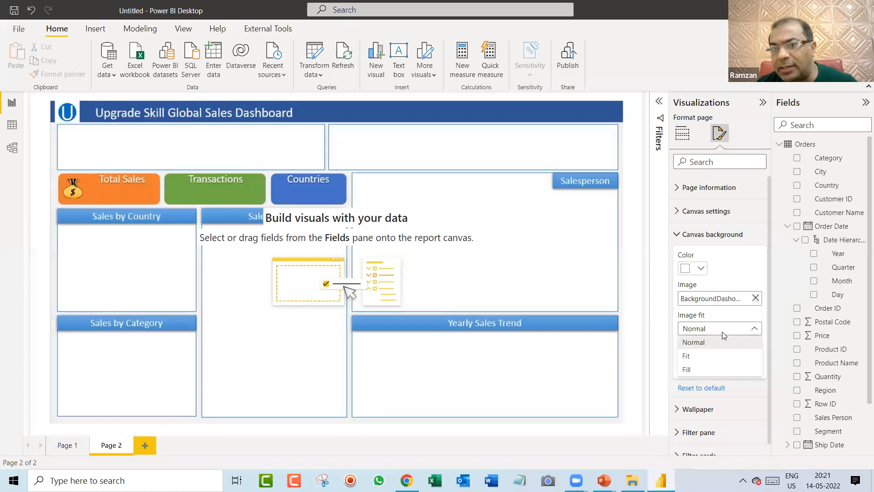
{"action": "left_click", "coordinate": [714, 355]}
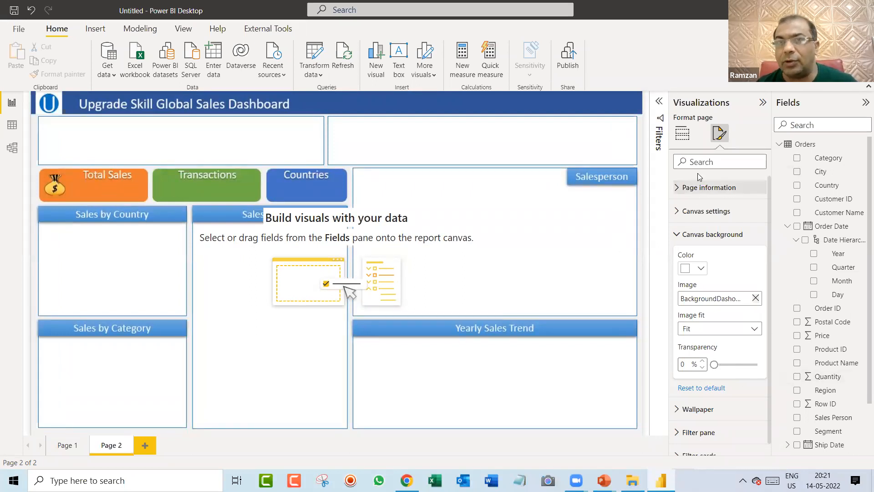
Insert a card visual on Page 2, move it away from the page corner and shrink it.
{"action": "left_click", "coordinate": [682, 136]}
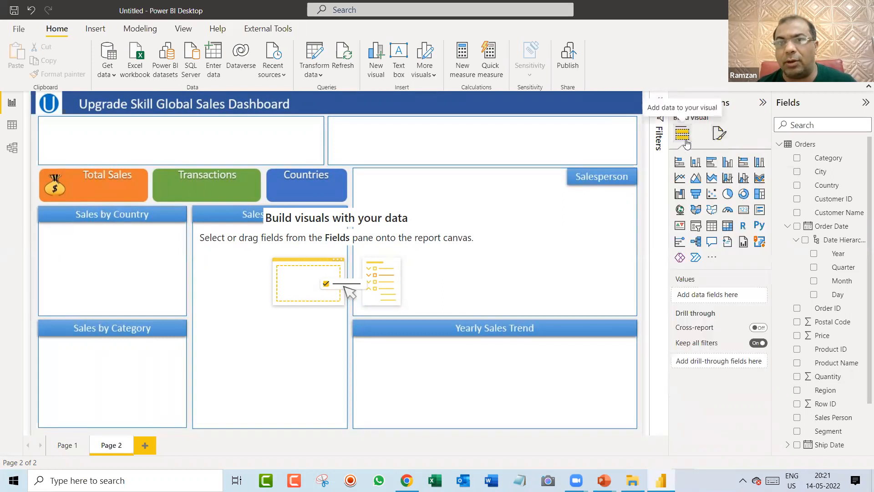
{"action": "left_click", "coordinate": [744, 212]}
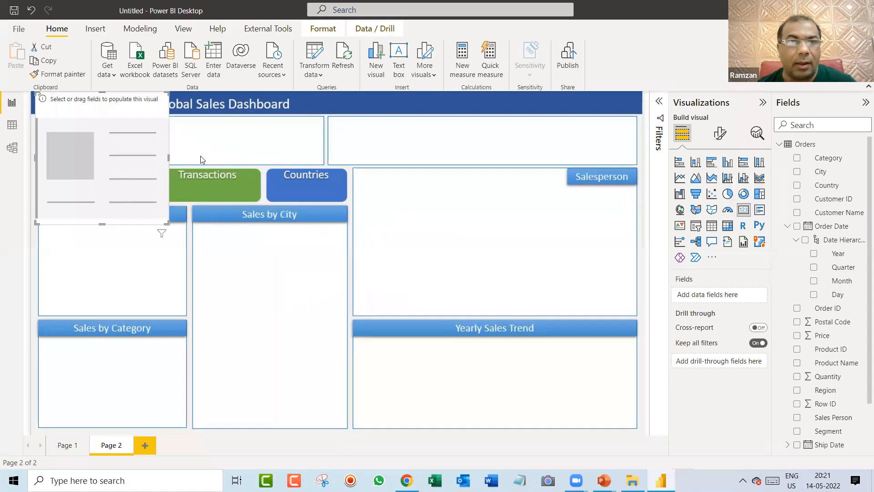
{"action": "left_click_drag", "start_coordinate": [153, 154], "coordinate": [250, 168]}
{"action": "left_click_drag", "start_coordinate": [266, 264], "coordinate": [241, 193]}
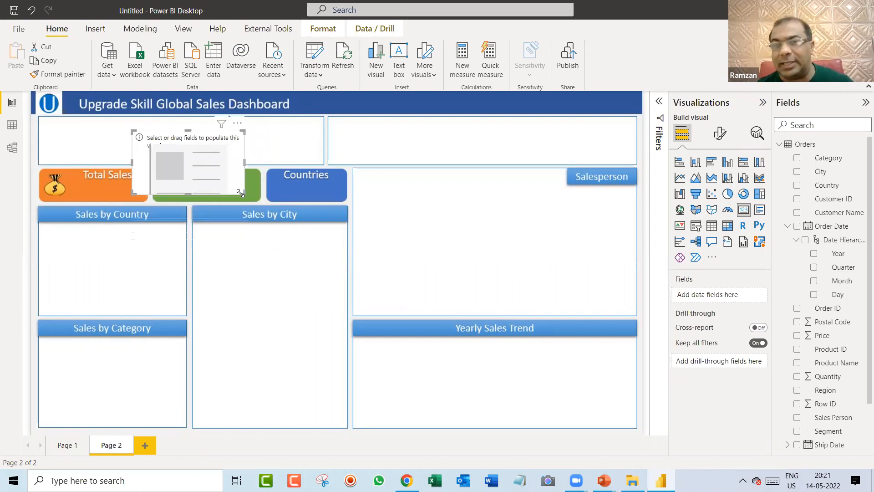
Show the Total Sales field in the card and move it over the lower edge of the orange Total Sales box.
{"action": "scroll", "coordinate": [862, 353], "scroll_direction": "down", "scroll_amount": 3}
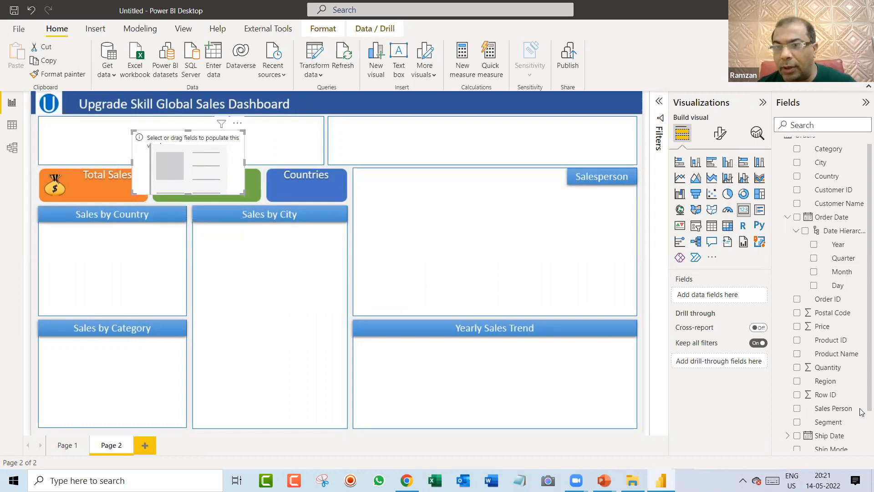
{"action": "left_click", "coordinate": [797, 443]}
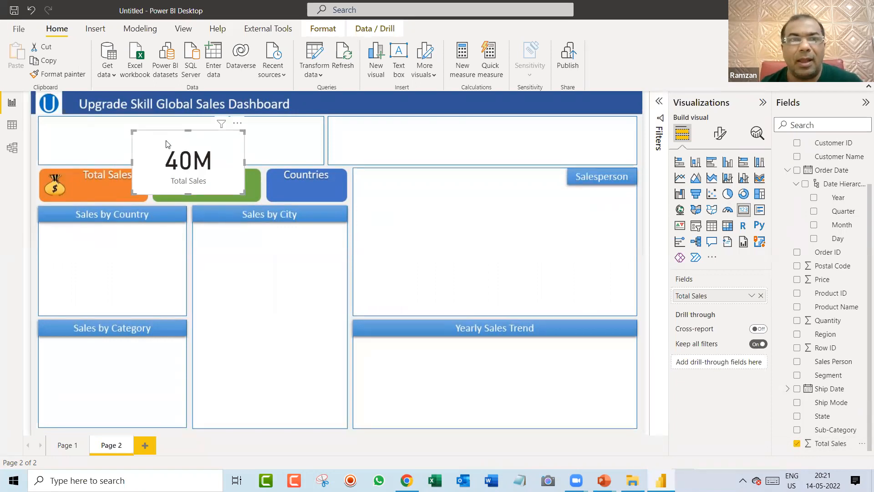
{"action": "left_click_drag", "start_coordinate": [141, 140], "coordinate": [108, 192]}
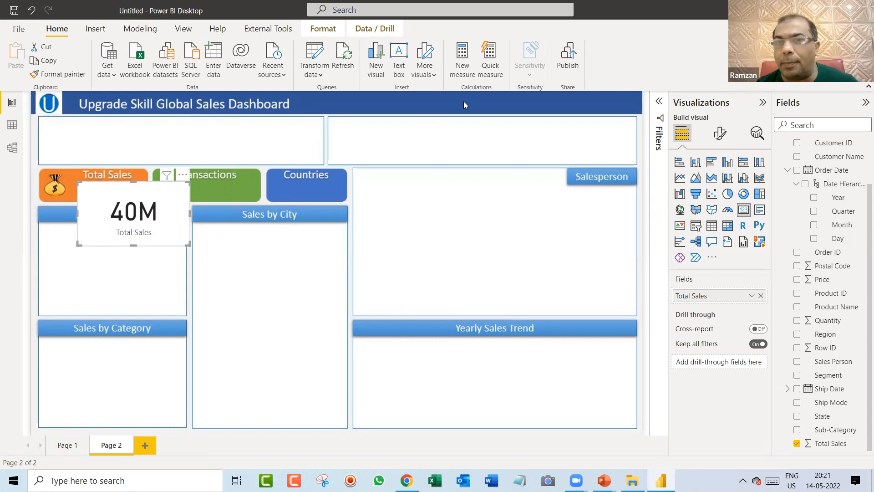
Try Thousands as the display units of the card's callout value, finally setting them to Millions.
{"action": "left_click", "coordinate": [719, 133]}
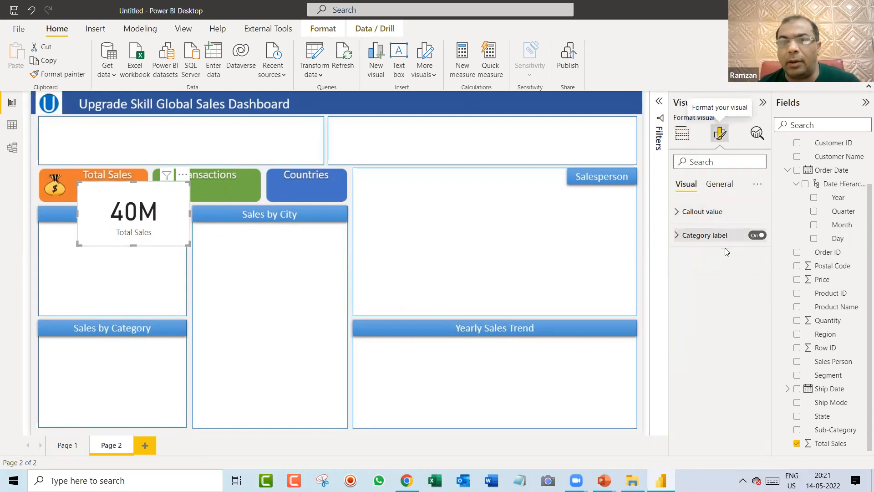
{"action": "left_click", "coordinate": [677, 213]}
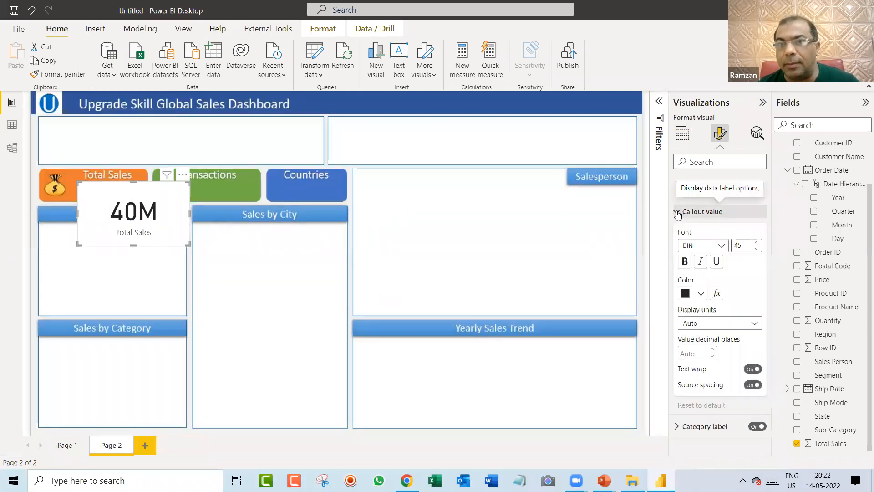
{"action": "left_click", "coordinate": [725, 323]}
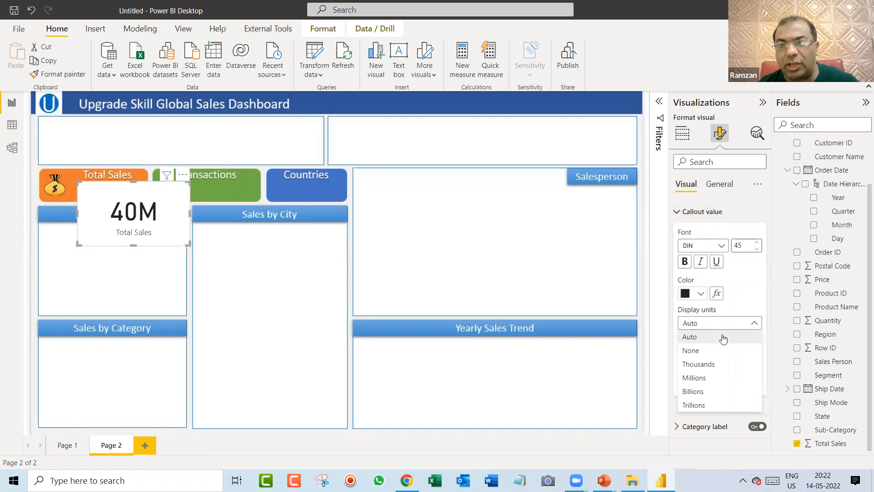
{"action": "left_click", "coordinate": [721, 364]}
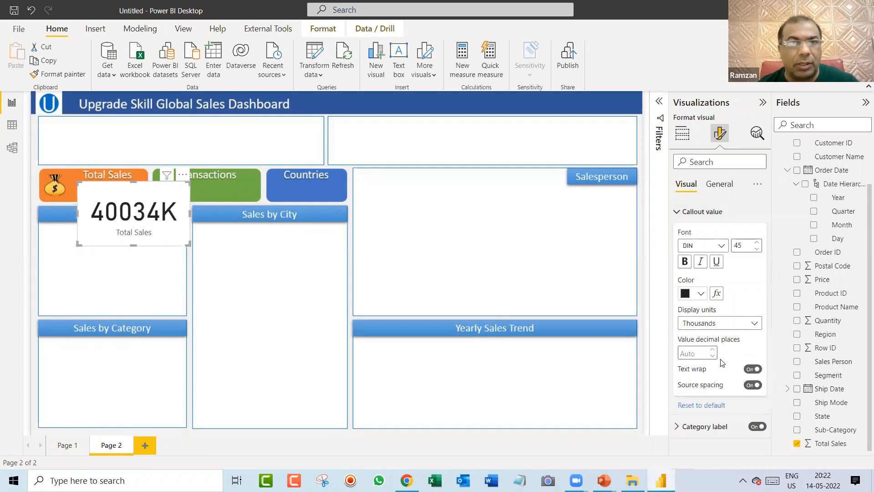
{"action": "left_click", "coordinate": [718, 324]}
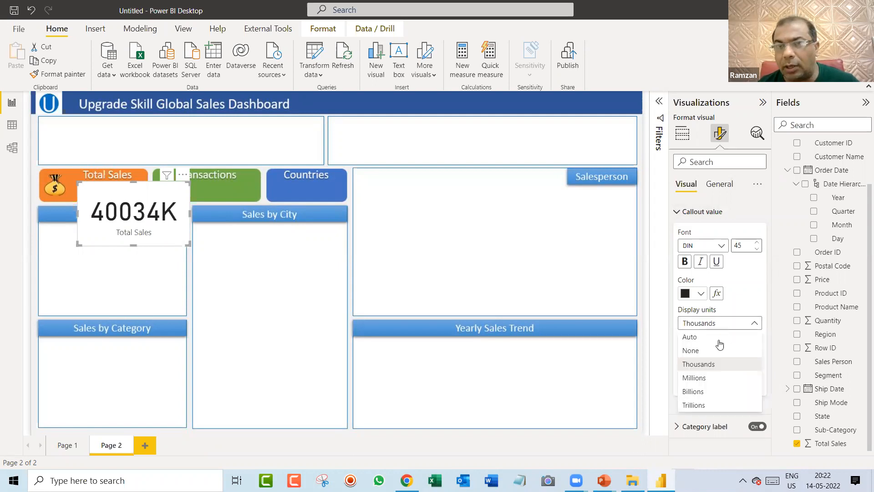
{"action": "left_click", "coordinate": [722, 376]}
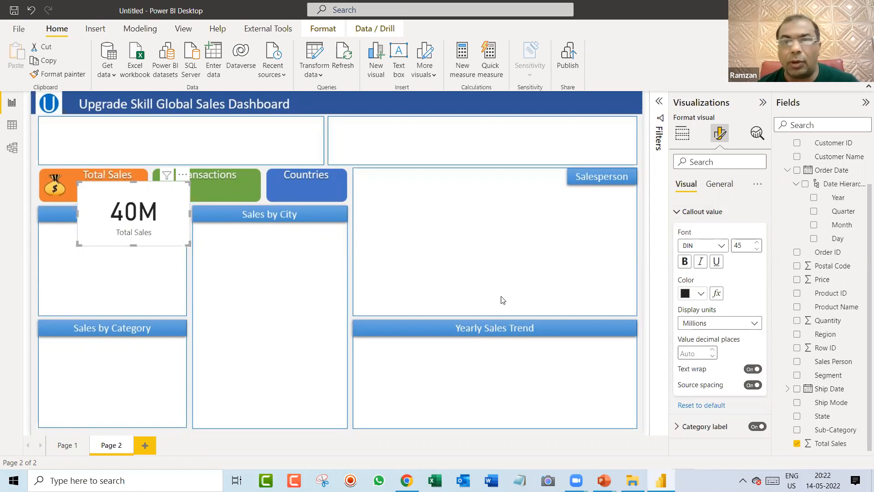
Try light blue for the card's callout value, finally setting it to the dark blue theme color.
{"action": "left_click", "coordinate": [700, 293]}
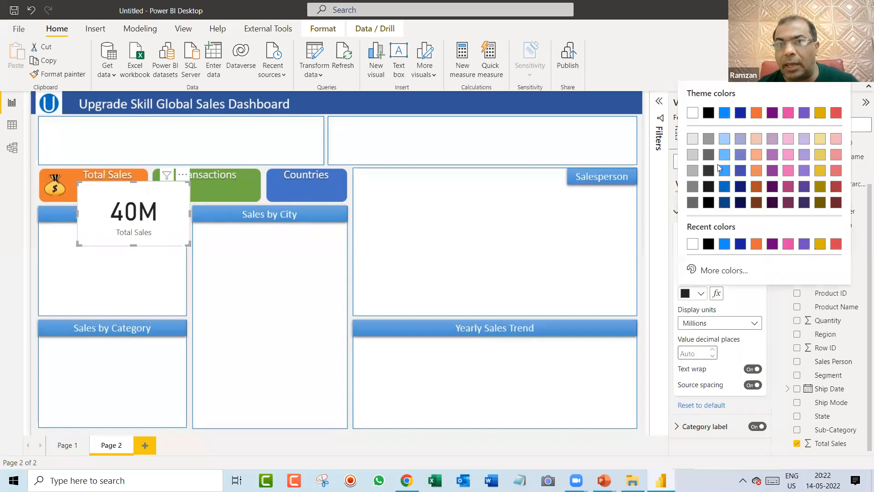
{"action": "left_click", "coordinate": [725, 113]}
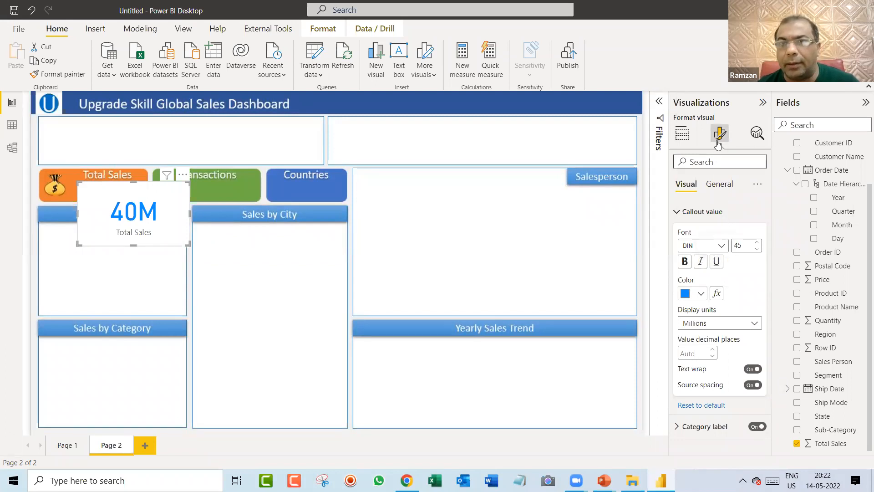
{"action": "left_click", "coordinate": [700, 293]}
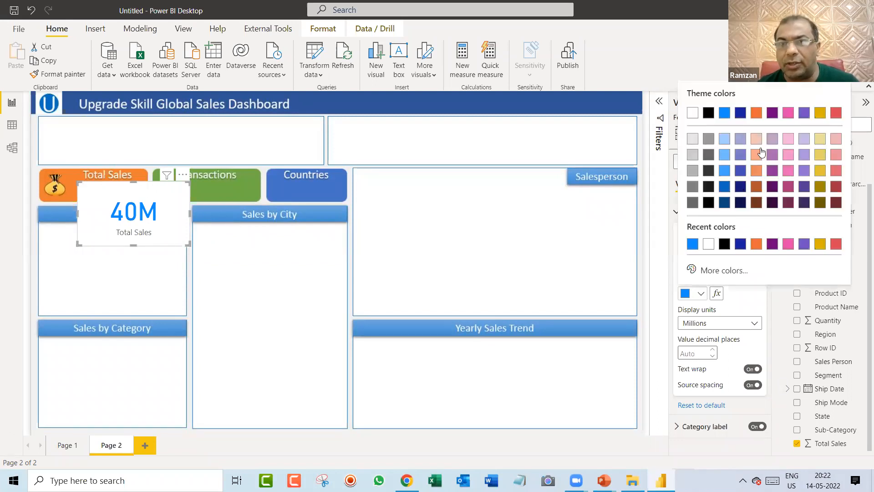
{"action": "left_click", "coordinate": [740, 114]}
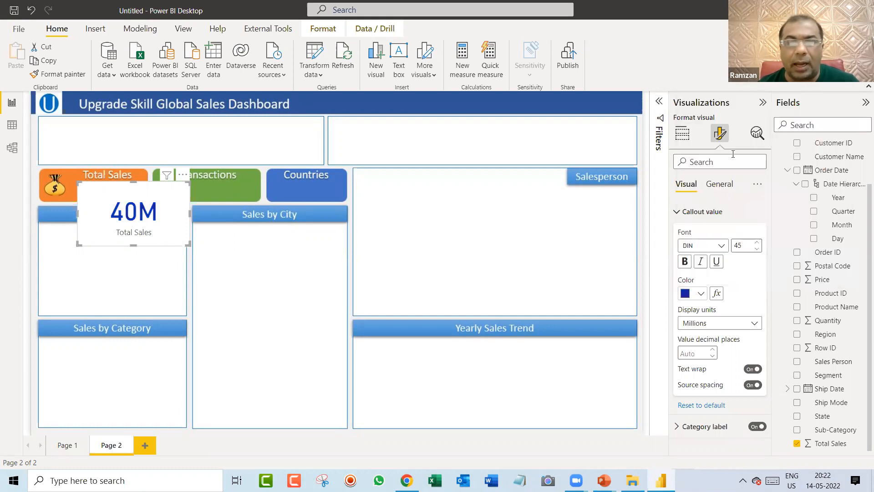
Turn off the card's category label and shrink the card to fit closely around its value.
{"action": "left_click", "coordinate": [679, 212]}
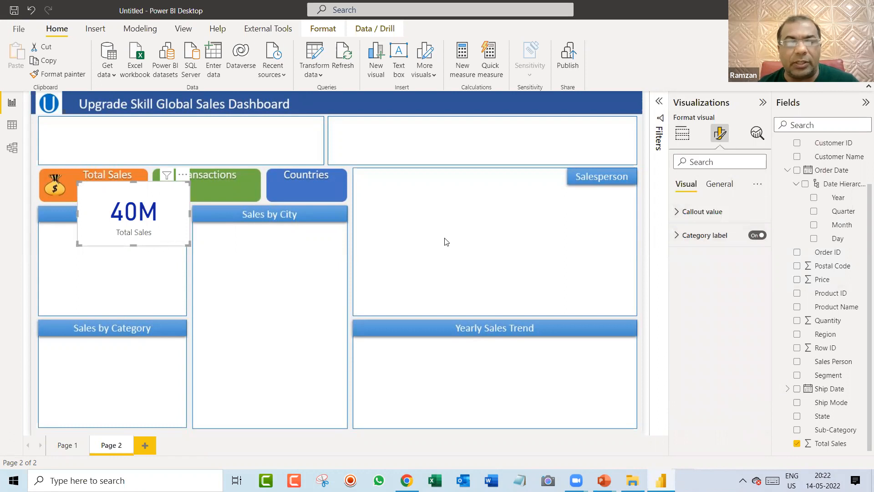
{"action": "left_click", "coordinate": [756, 235]}
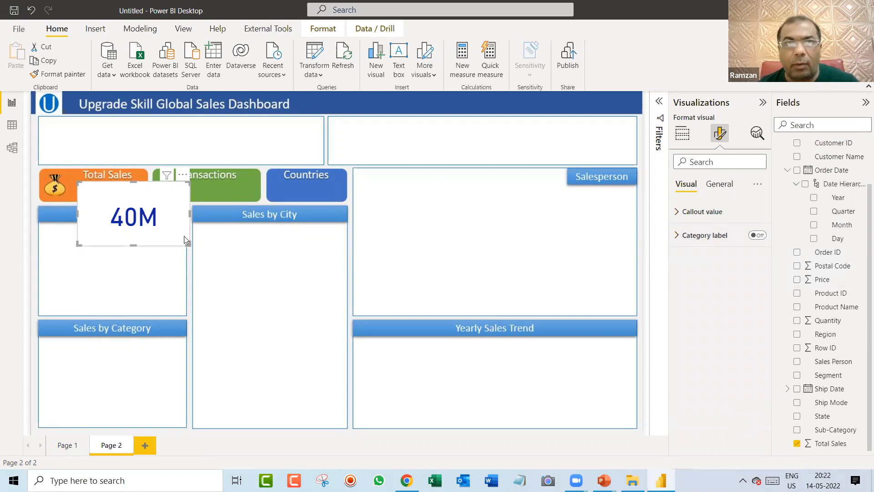
{"action": "left_click_drag", "start_coordinate": [190, 243], "coordinate": [156, 225]}
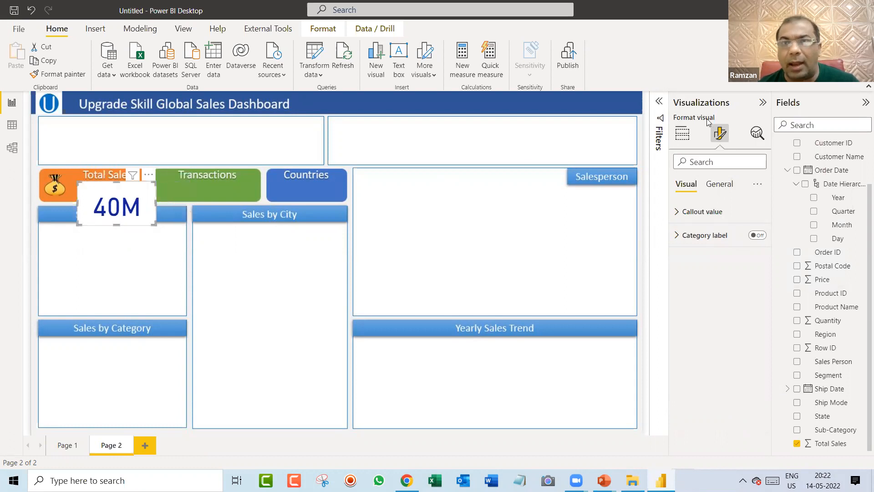
Set the card's background transparency to 100% and move the card inside the orange Total Sales box.
{"action": "left_click", "coordinate": [728, 184]}
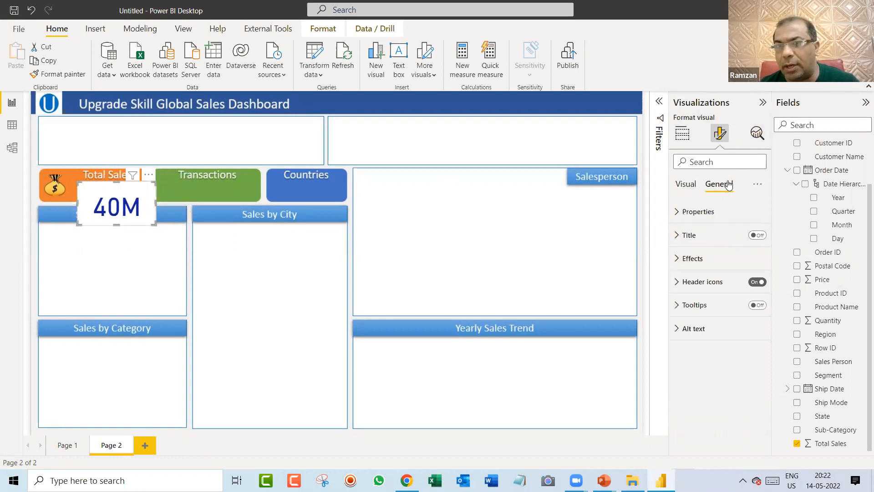
{"action": "left_click", "coordinate": [687, 258]}
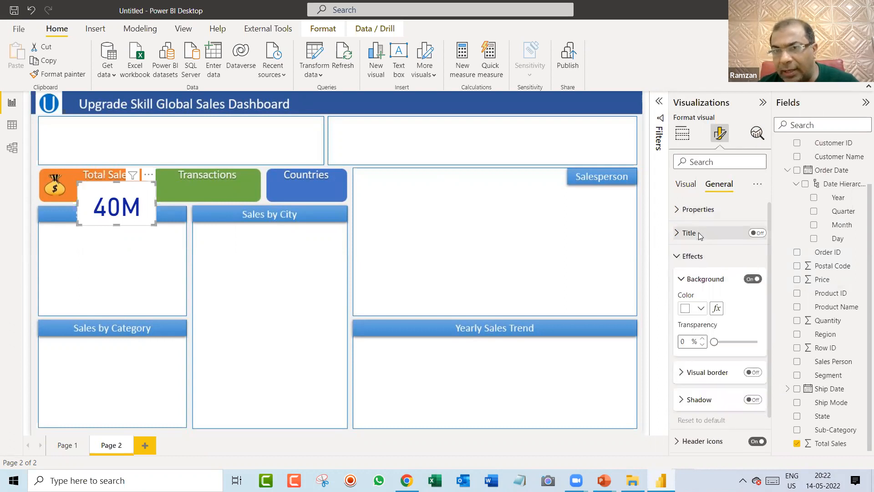
{"action": "scroll", "coordinate": [698, 233], "scroll_direction": "down", "scroll_amount": 1}
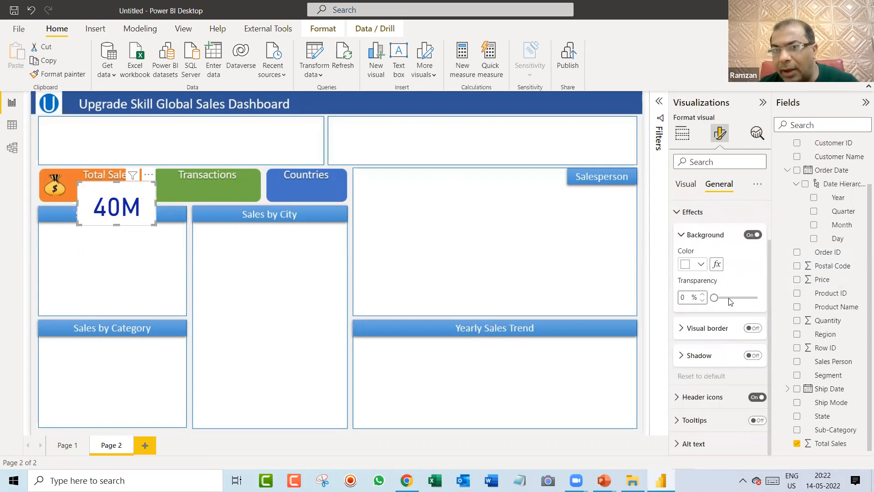
{"action": "left_click_drag", "start_coordinate": [715, 298], "coordinate": [761, 298]}
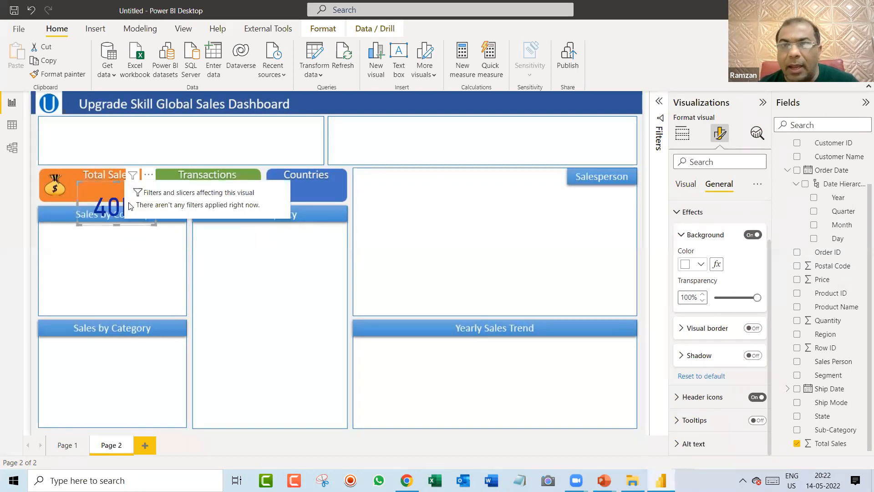
{"action": "left_click_drag", "start_coordinate": [101, 180], "coordinate": [92, 166]}
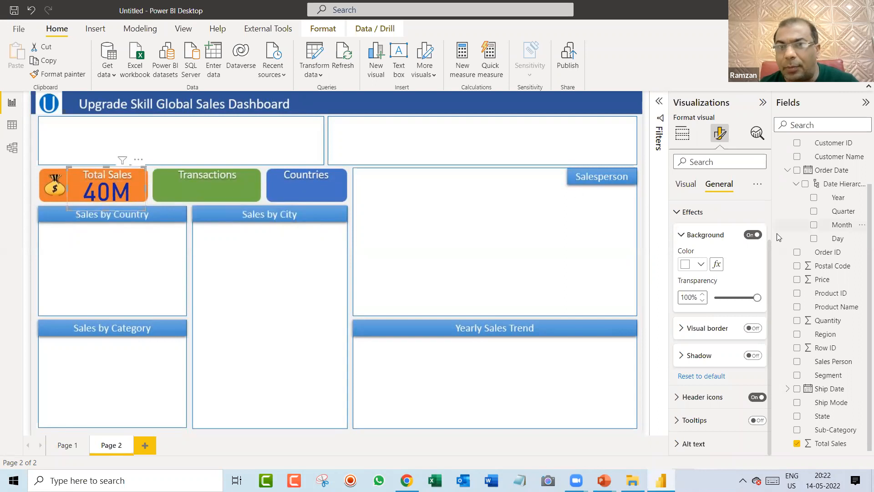
Set the Total Sales card's callout value to font size 35 and white color.
{"action": "left_click", "coordinate": [683, 185]}
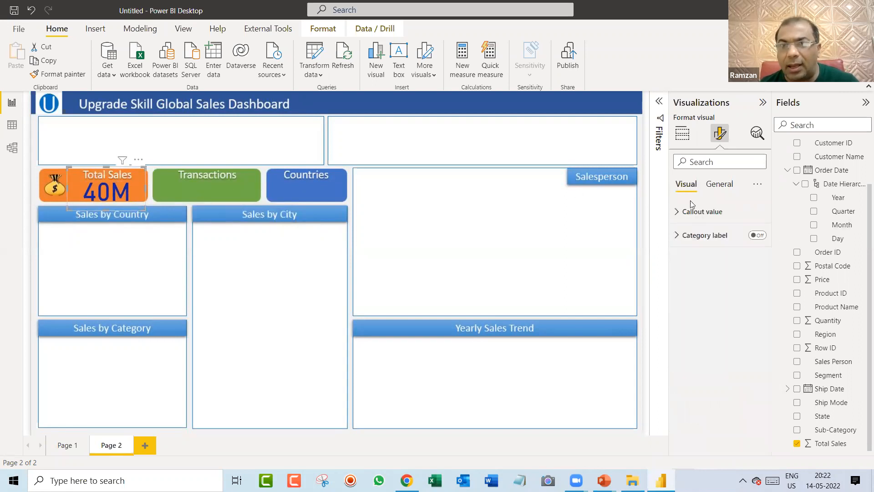
{"action": "left_click", "coordinate": [678, 212]}
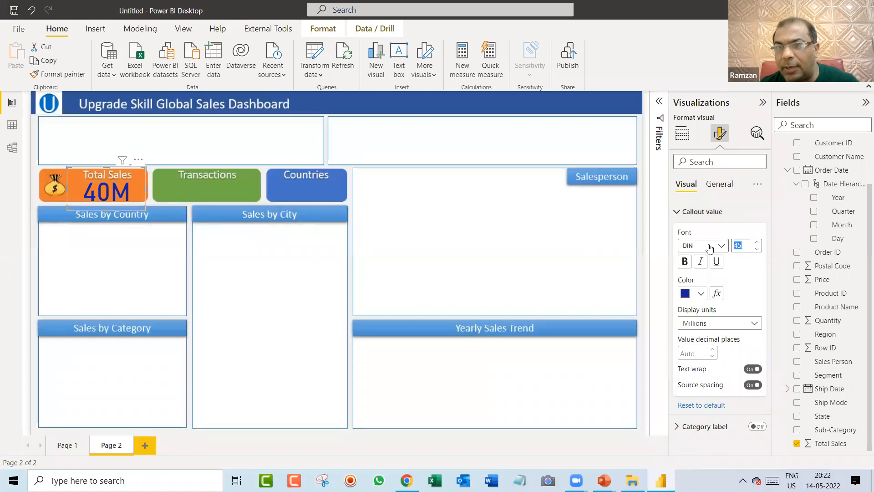
{"action": "type", "text": "35"}
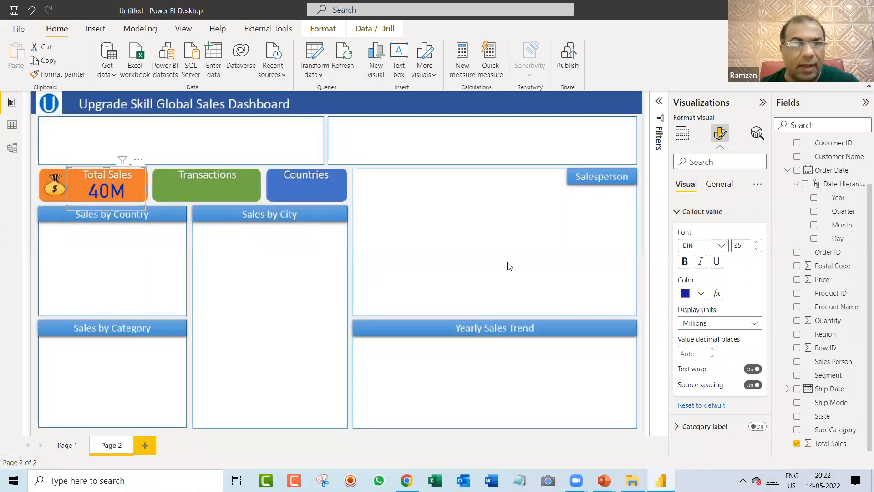
{"action": "left_click", "coordinate": [686, 295]}
{"action": "left_click", "coordinate": [691, 114]}
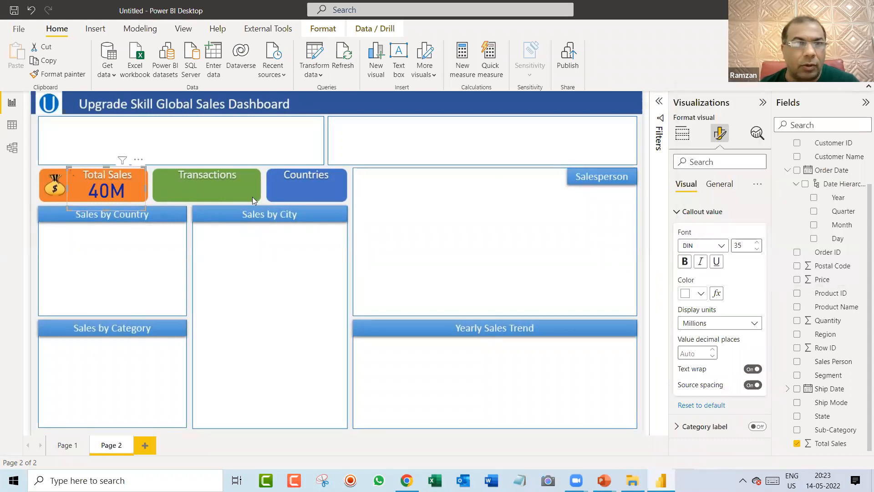
{"action": "left_click", "coordinate": [390, 209]}
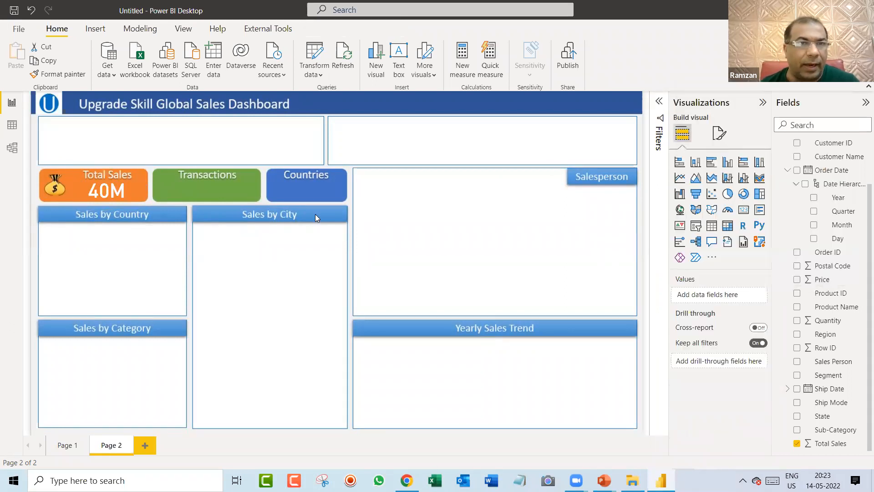
Duplicate the Total Sales card twice, placing one copy in the Transactions box and one in the Countries box.
{"action": "left_click", "coordinate": [116, 191]}
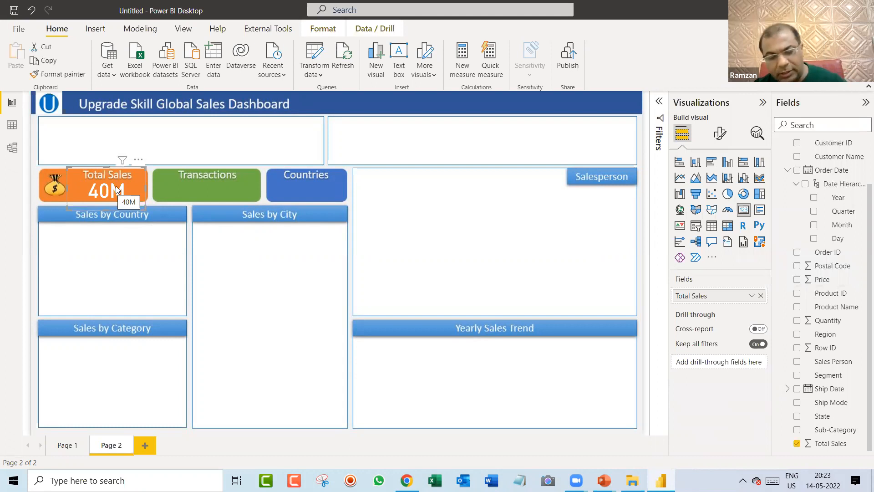
{"action": "left_click_drag", "start_coordinate": [143, 183], "coordinate": [340, 180]}
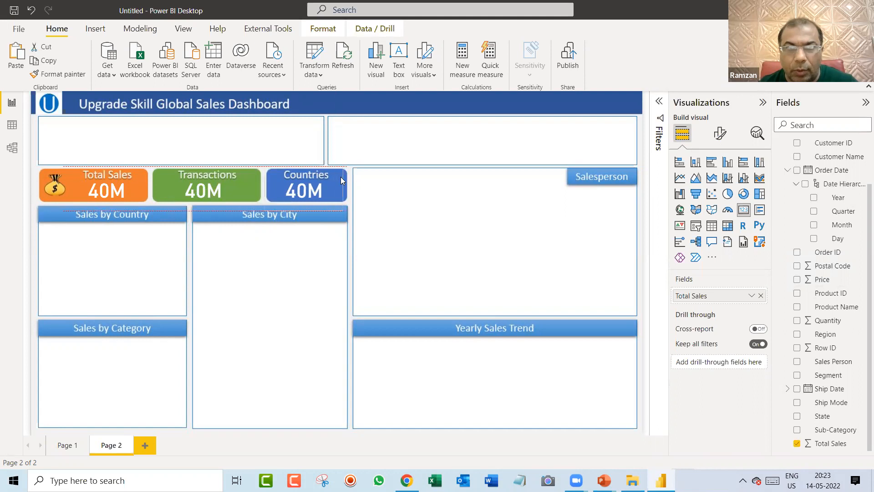
Summarize Total Sales as Count in the Transactions card.
{"action": "left_click", "coordinate": [215, 196]}
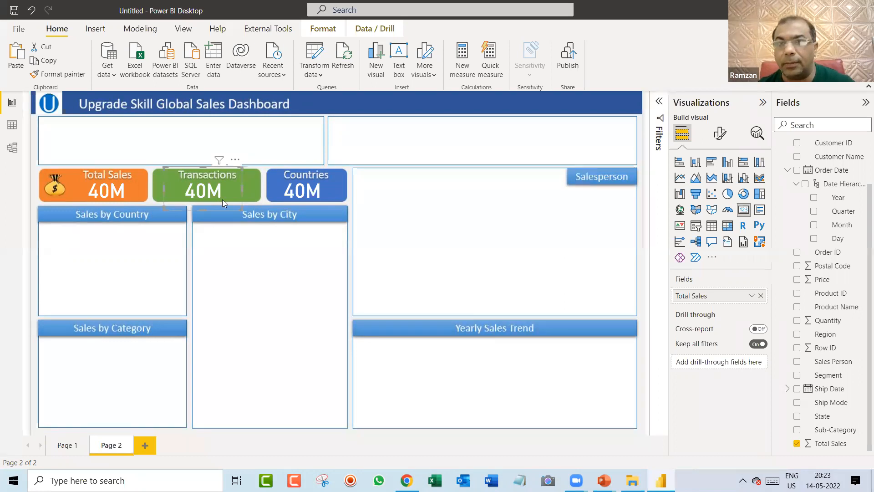
{"action": "left_click", "coordinate": [751, 296]}
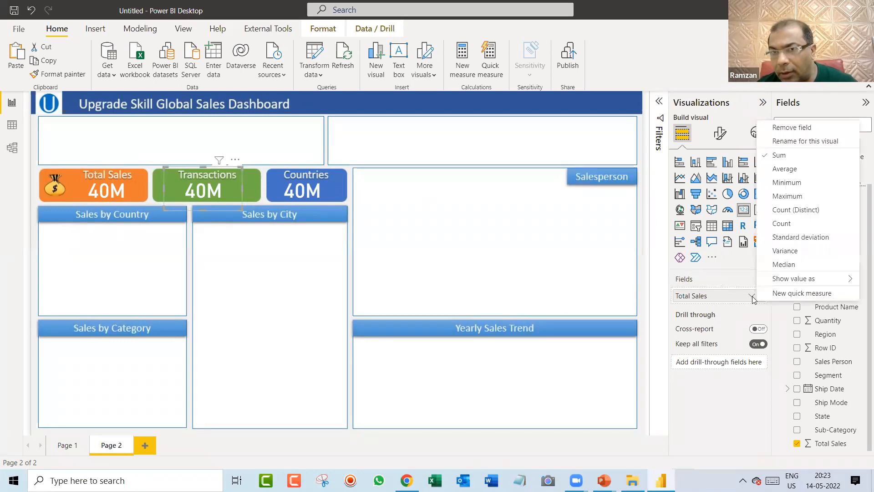
{"action": "left_click", "coordinate": [781, 223]}
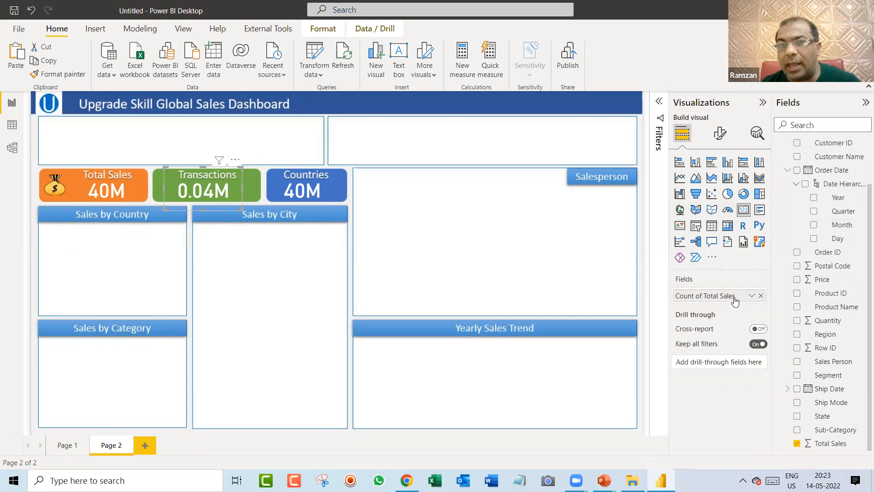
Try Thousands as the display units of the Transactions card's callout value, finally setting them to None.
{"action": "left_click", "coordinate": [719, 143]}
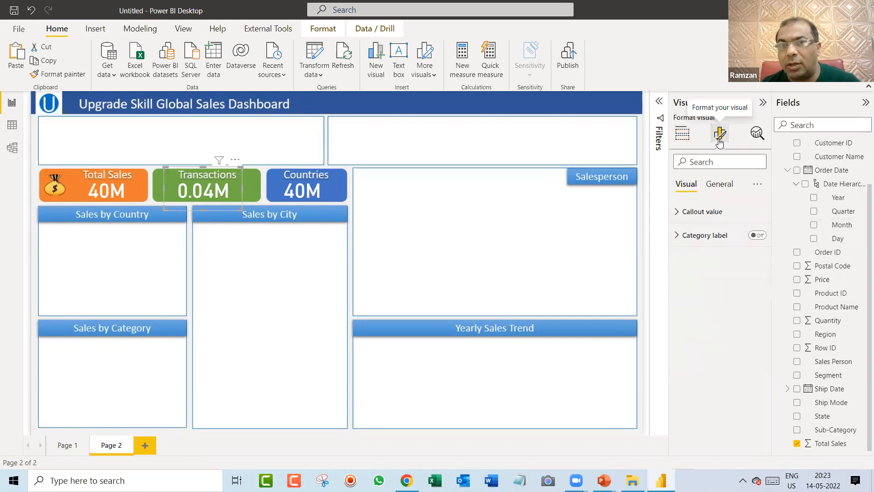
{"action": "left_click", "coordinate": [680, 212]}
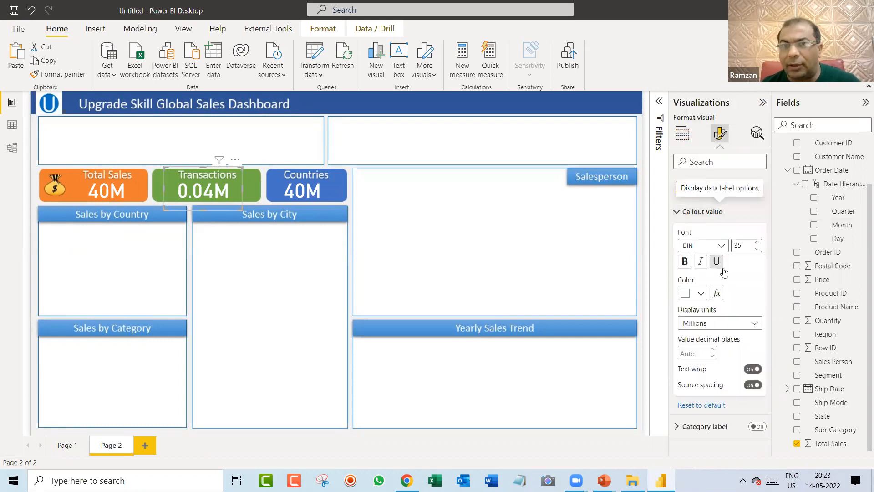
{"action": "left_click", "coordinate": [733, 323]}
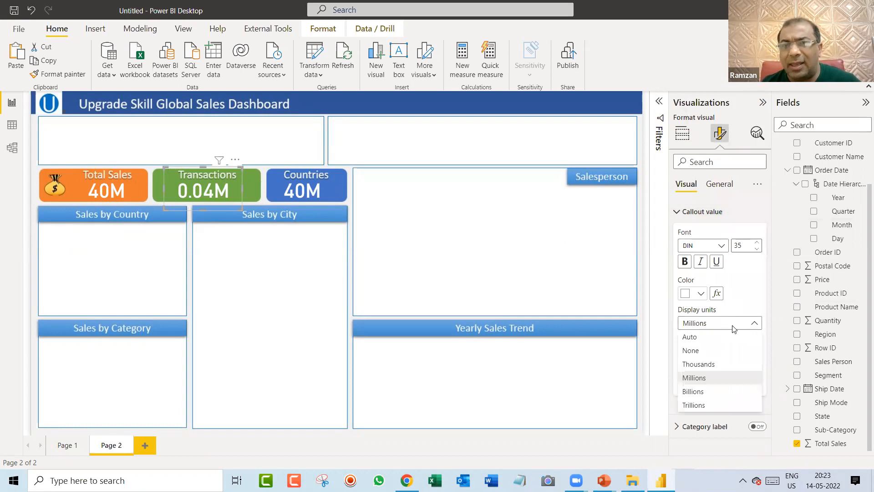
{"action": "left_click", "coordinate": [721, 367]}
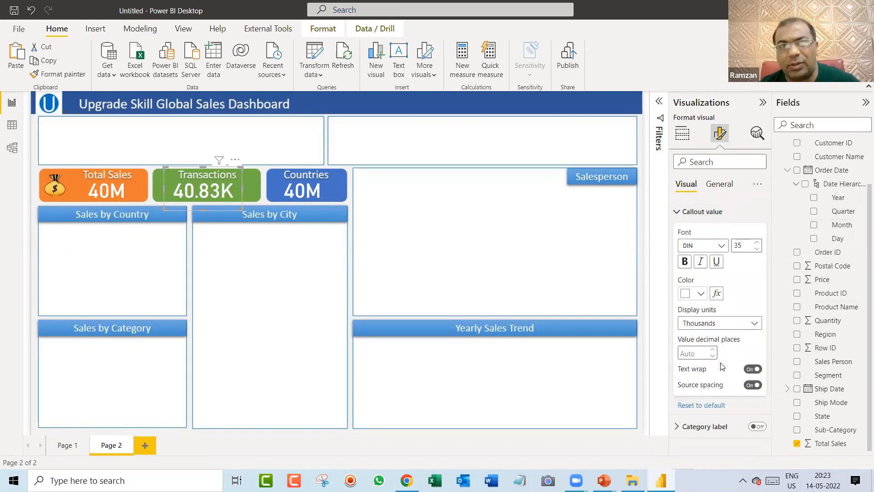
{"action": "left_click", "coordinate": [719, 323]}
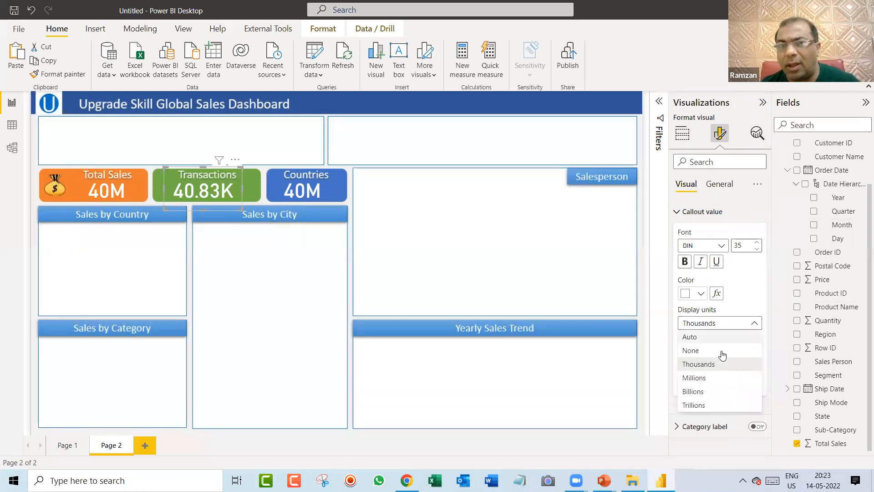
{"action": "left_click", "coordinate": [721, 351]}
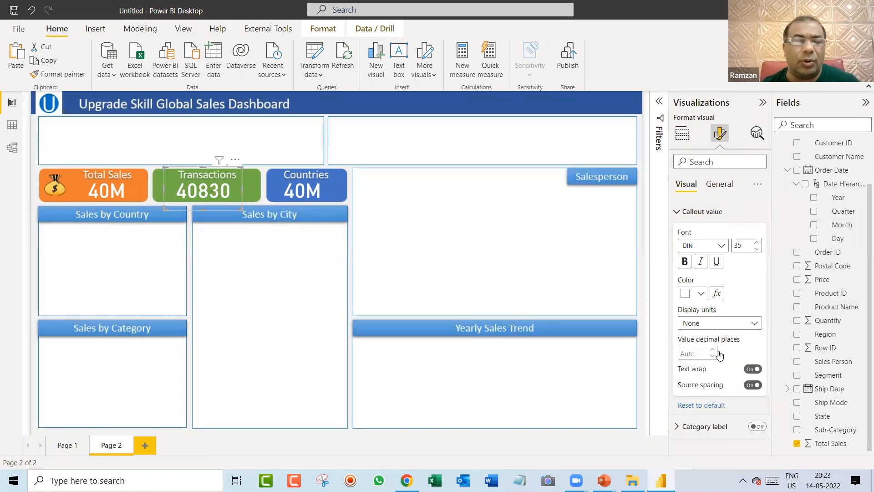
{"action": "left_click", "coordinate": [719, 323]}
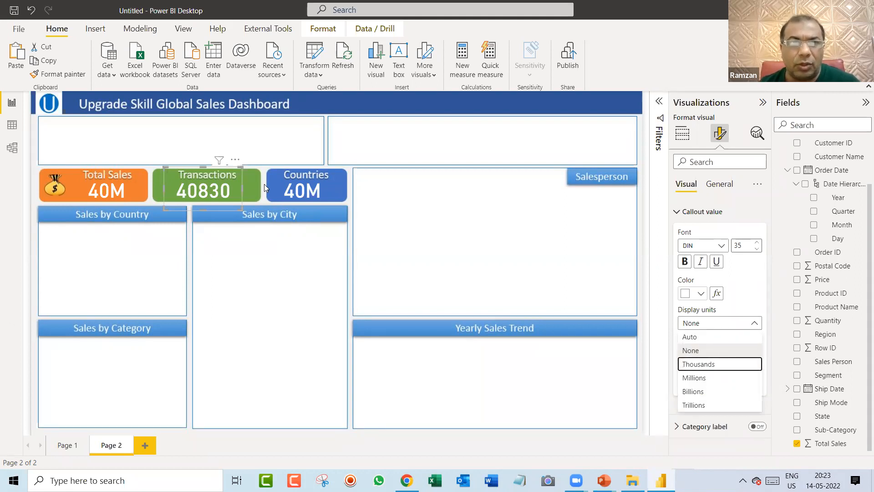
{"action": "left_click", "coordinate": [242, 182]}
{"action": "key", "text": "Down"}
{"action": "key", "text": "Down"}
{"action": "key", "text": "Down"}
{"action": "key", "text": "Down"}
{"action": "key", "text": "Up"}
{"action": "key", "text": "Up"}
{"action": "key", "text": "Up"}
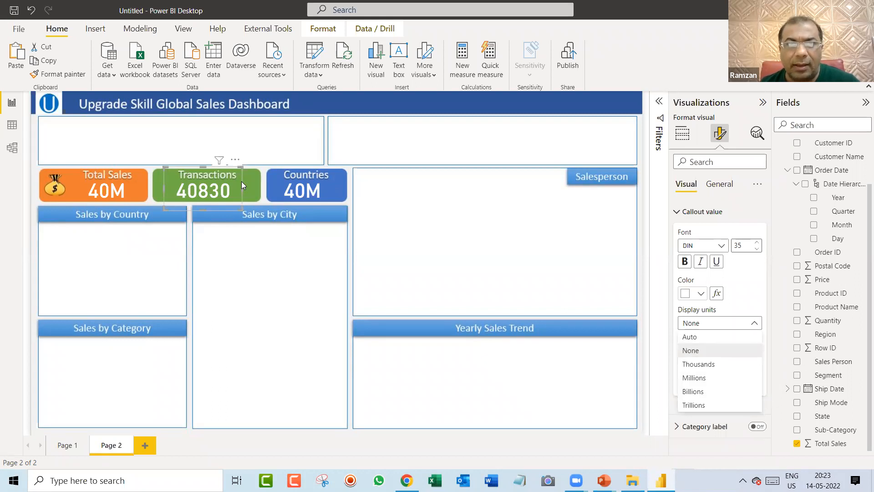
Replace the Total Sales field in the Countries card with the Country field, searching the fields for "cou".
{"action": "left_click", "coordinate": [313, 185]}
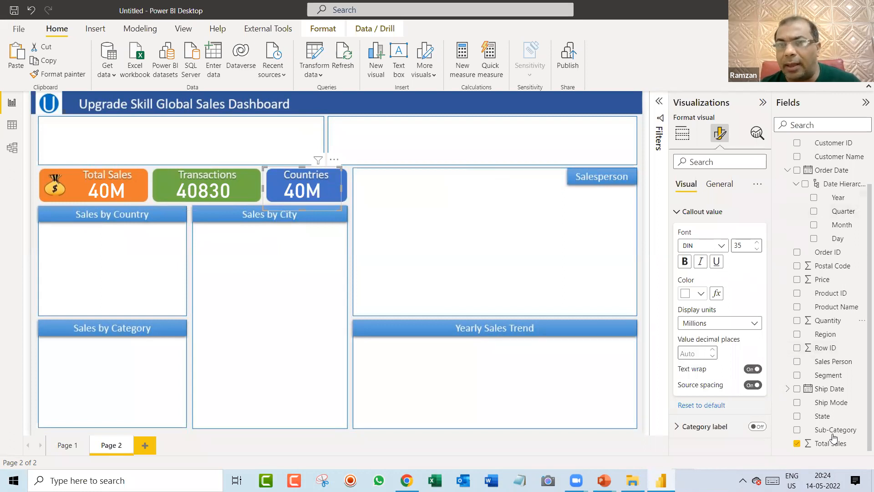
{"action": "left_click", "coordinate": [683, 211]}
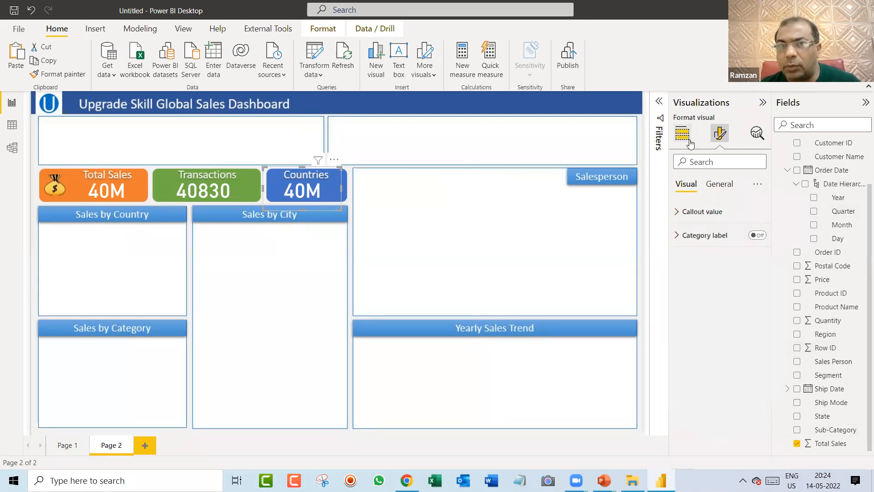
{"action": "left_click", "coordinate": [682, 133]}
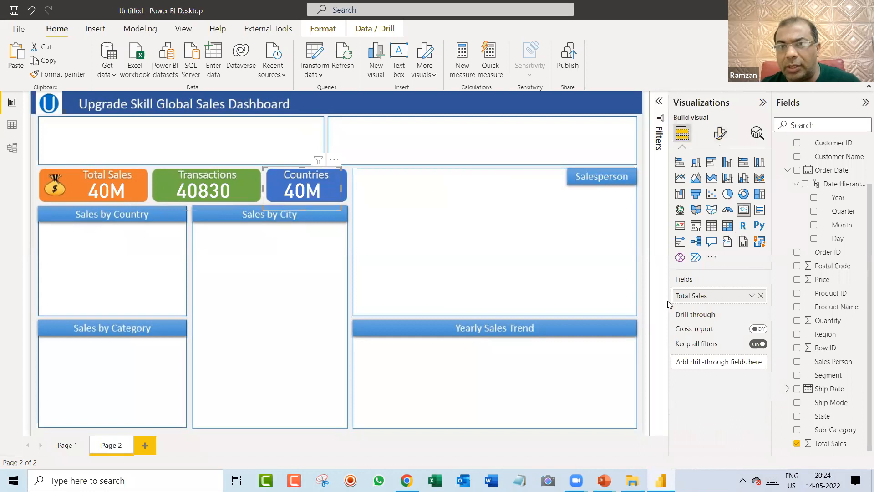
{"action": "left_click", "coordinate": [761, 297]}
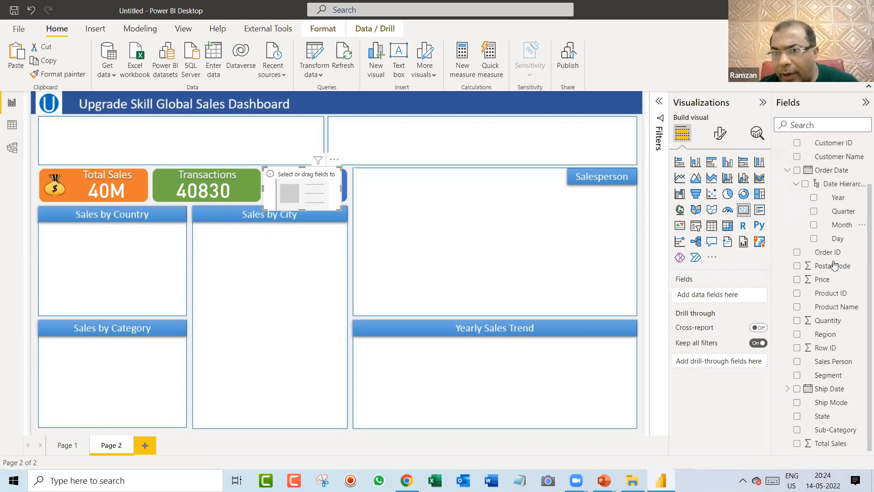
{"action": "left_click", "coordinate": [802, 125]}
{"action": "type", "text": "cou"}
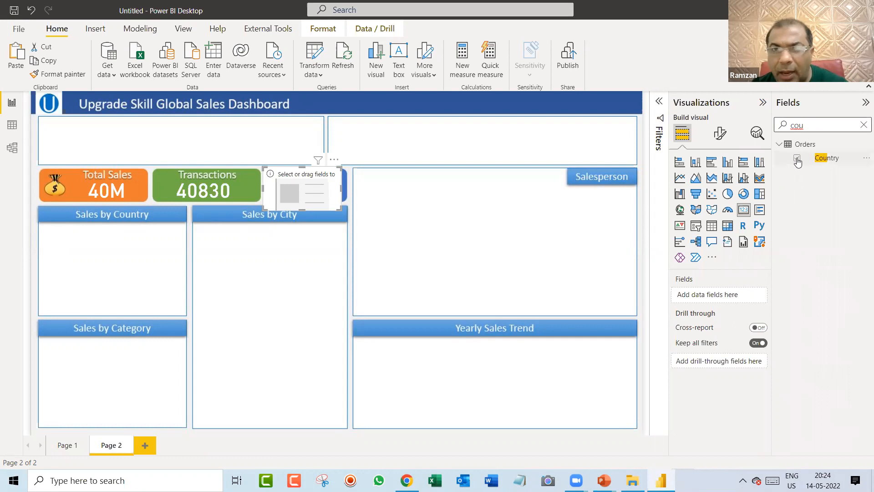
{"action": "left_click", "coordinate": [796, 158]}
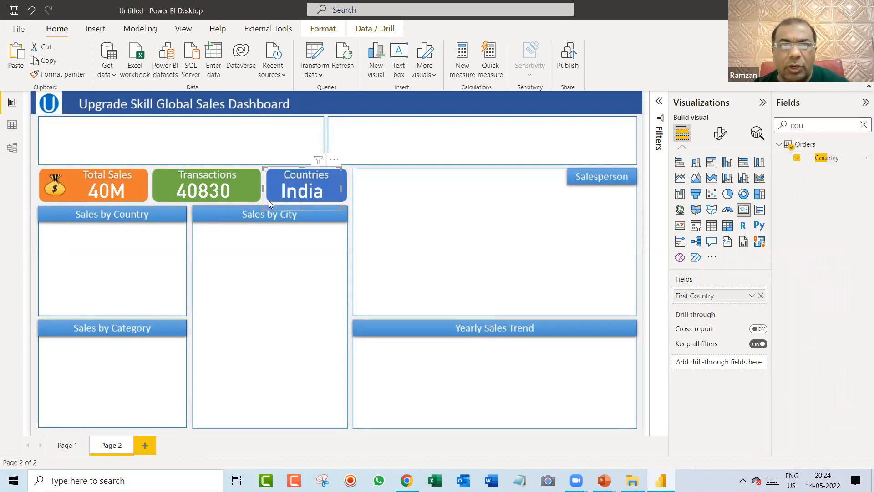
Clear the field search and summarize Country as Count (Distinct) in the Countries card.
{"action": "left_click", "coordinate": [863, 126]}
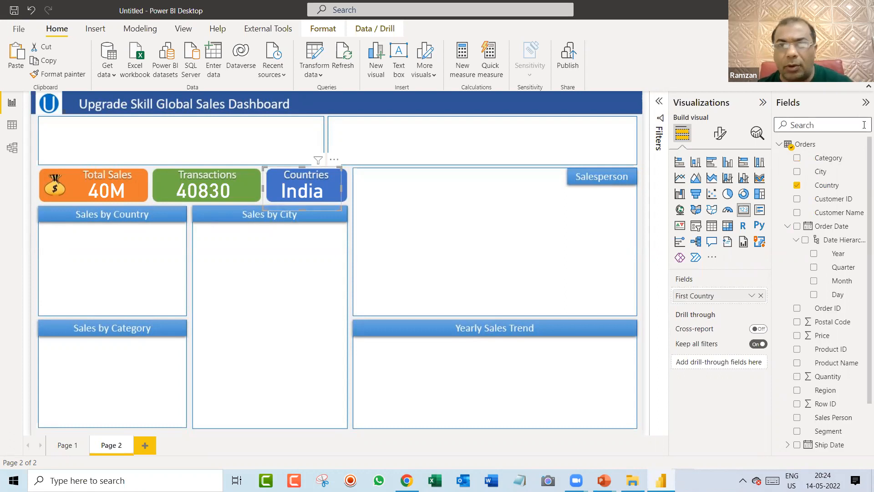
{"action": "left_click", "coordinate": [751, 297]}
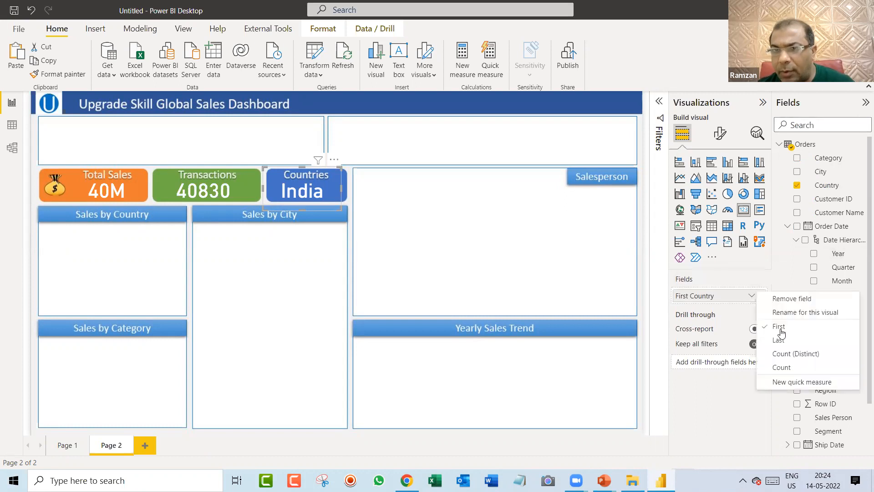
{"action": "left_click", "coordinate": [793, 356]}
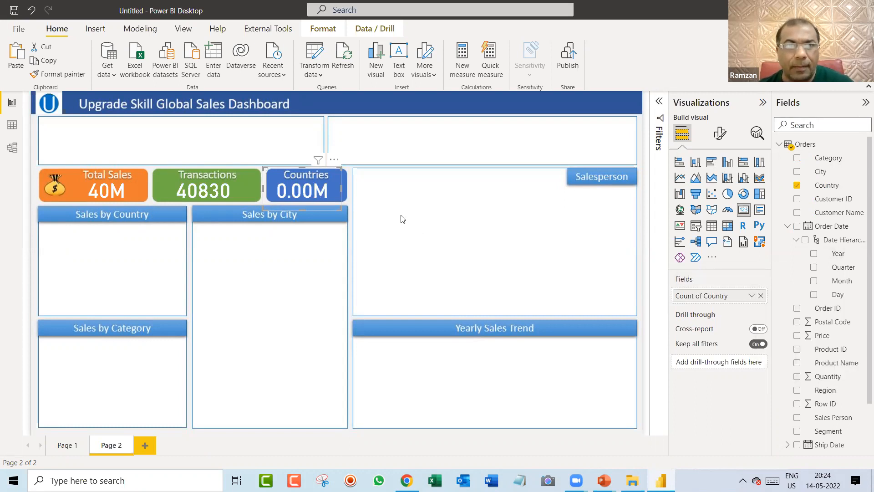
Set the display units of the Countries card's callout value to None and nudge the card slightly to the right.
{"action": "left_click", "coordinate": [720, 136]}
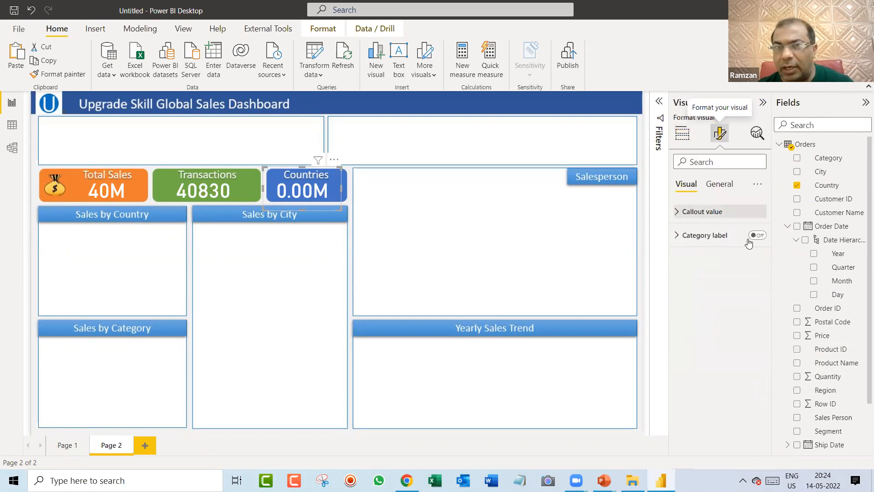
{"action": "left_click", "coordinate": [676, 212]}
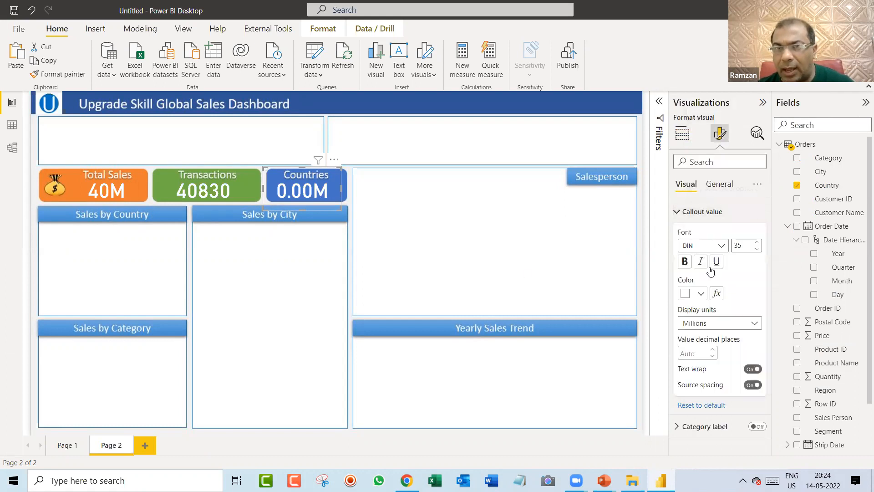
{"action": "left_click", "coordinate": [723, 323]}
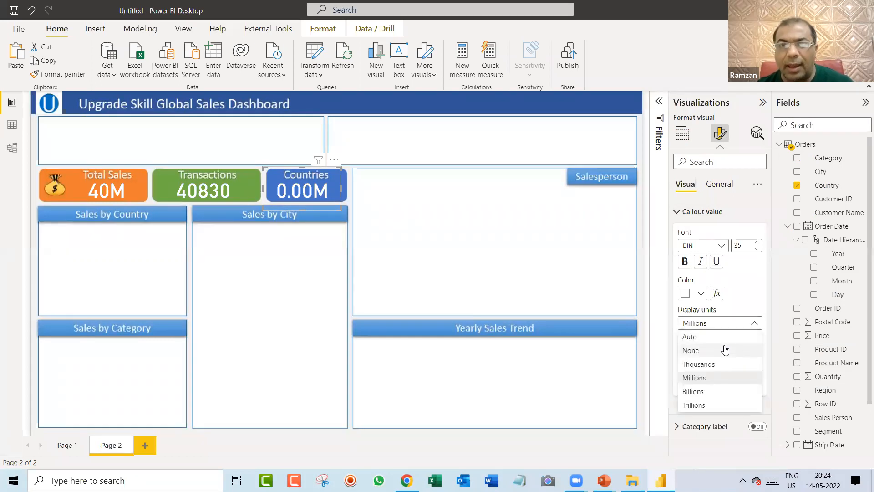
{"action": "left_click", "coordinate": [725, 349]}
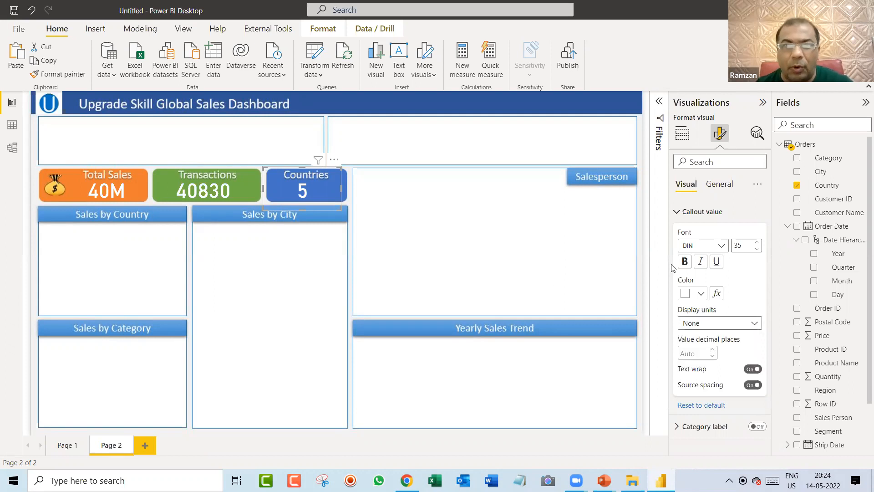
{"action": "left_click_drag", "start_coordinate": [340, 184], "coordinate": [342, 185]}
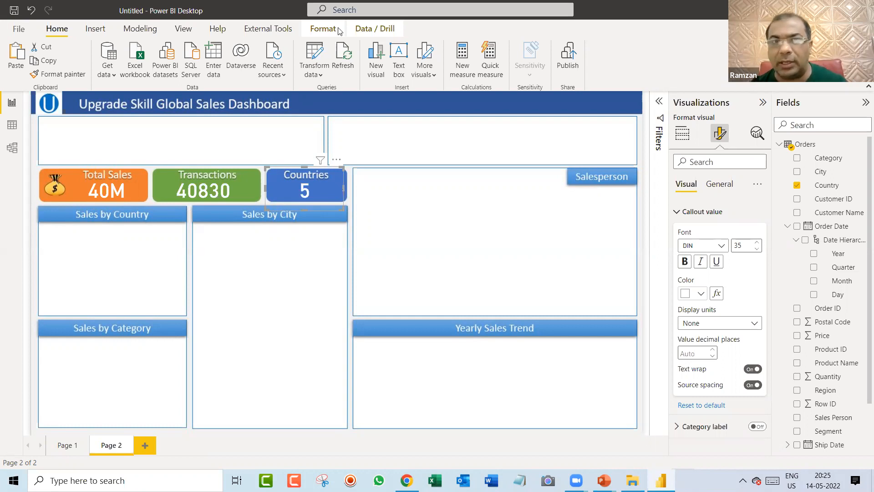
Insert a clustered bar chart of Total Sales by Country, then move and enlarge it to fit the Sales by Country box.
{"action": "left_click", "coordinate": [491, 190]}
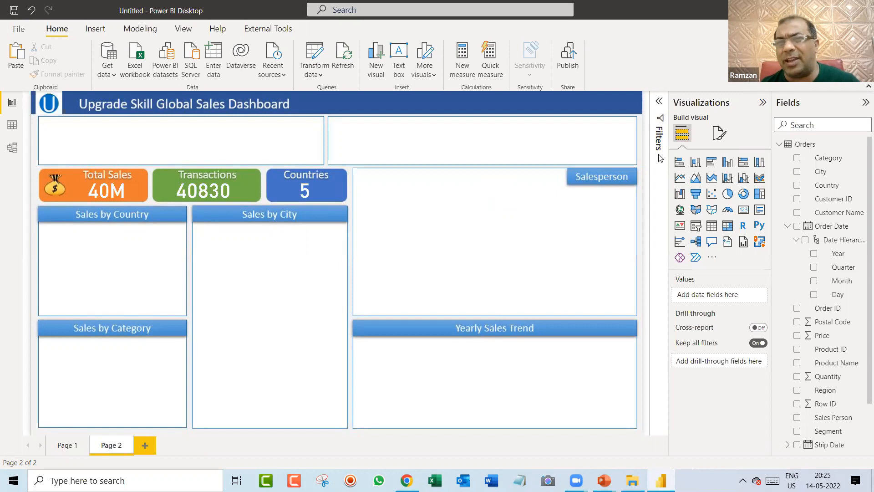
{"action": "left_click", "coordinate": [711, 163]}
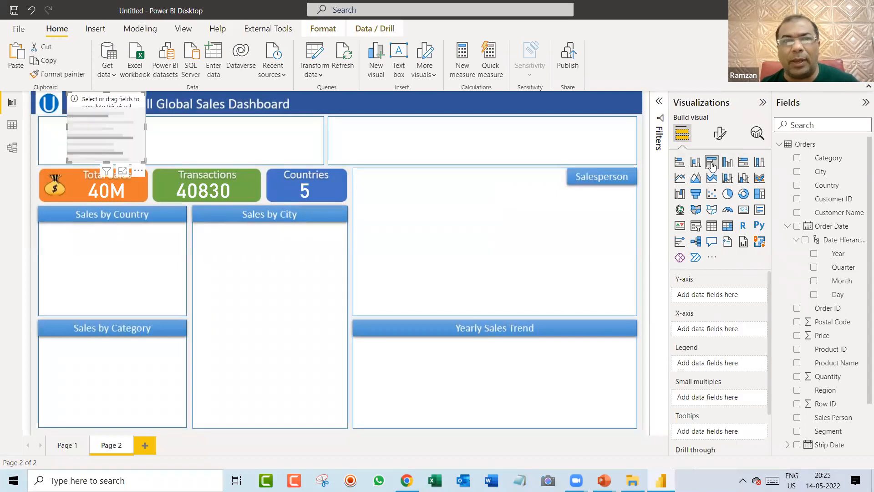
{"action": "left_click", "coordinate": [796, 187]}
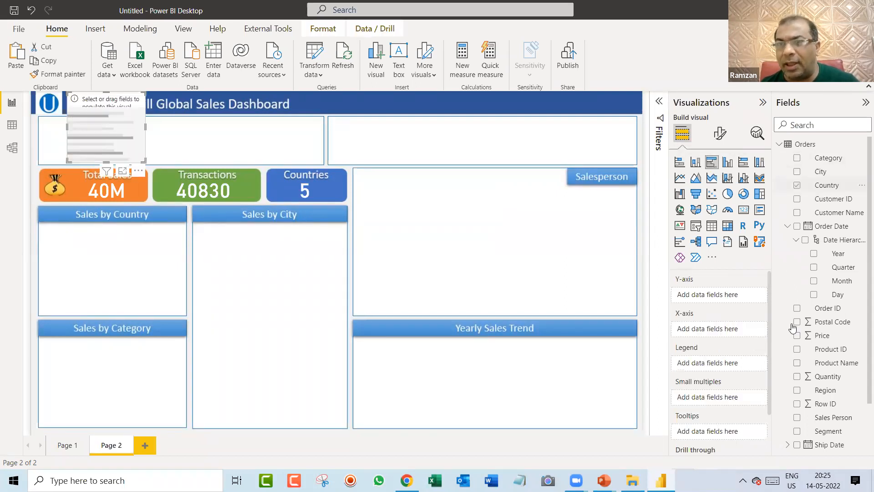
{"action": "scroll", "coordinate": [819, 410], "scroll_direction": "down", "scroll_amount": 1}
{"action": "left_click", "coordinate": [796, 443]}
{"action": "left_click_drag", "start_coordinate": [131, 105], "coordinate": [109, 243]}
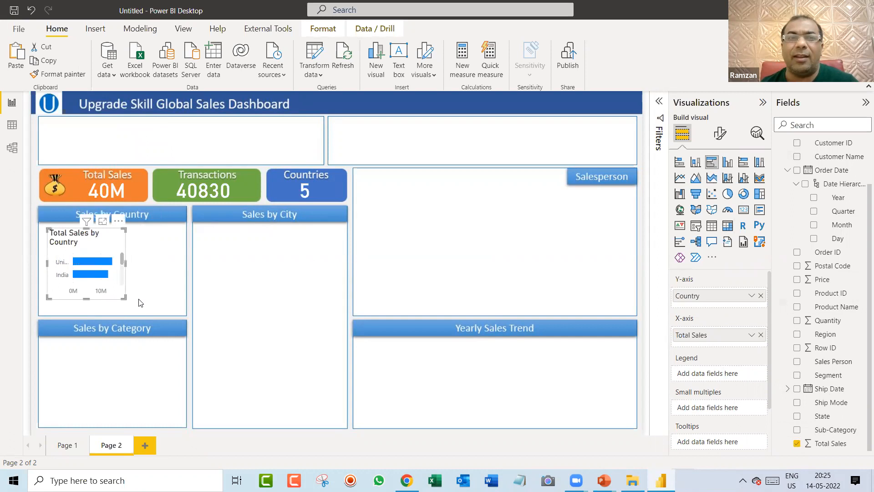
{"action": "left_click_drag", "start_coordinate": [123, 299], "coordinate": [177, 313]}
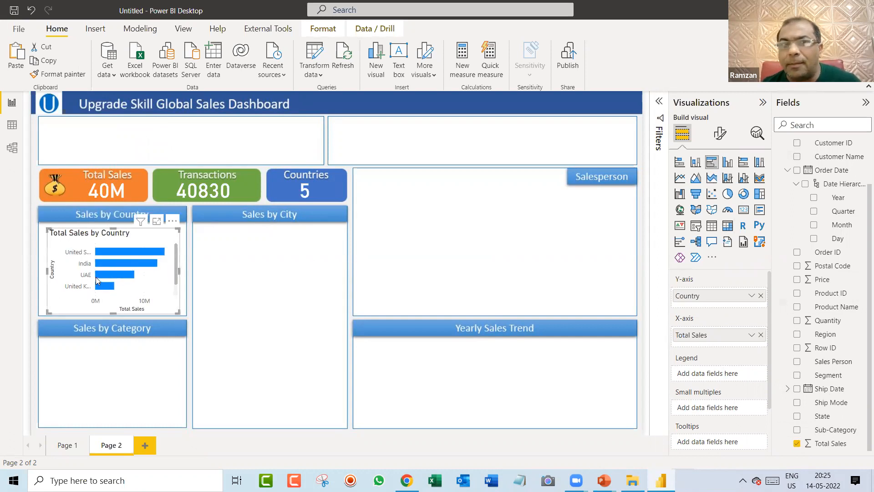
Turn off the Y-axis title of the Sales by Country bar chart, and briefly switch the whole Y-axis off and back on.
{"action": "left_click", "coordinate": [719, 135]}
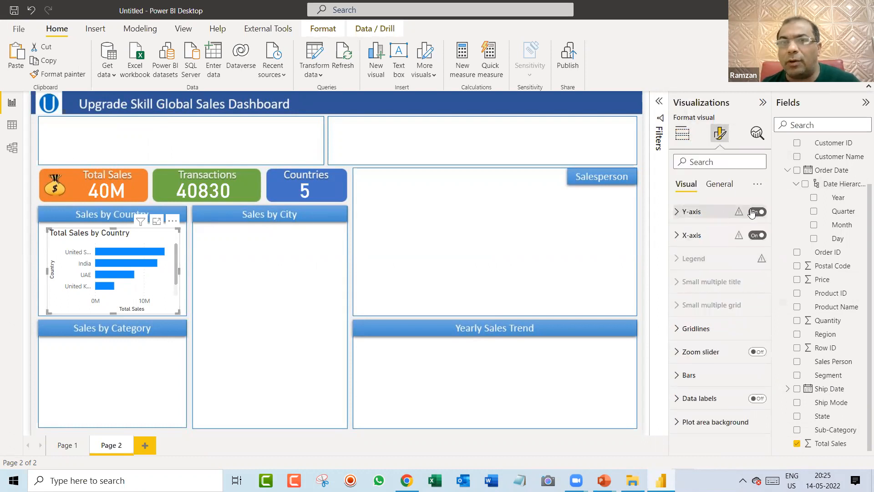
{"action": "left_click", "coordinate": [677, 212]}
{"action": "left_click", "coordinate": [752, 392]}
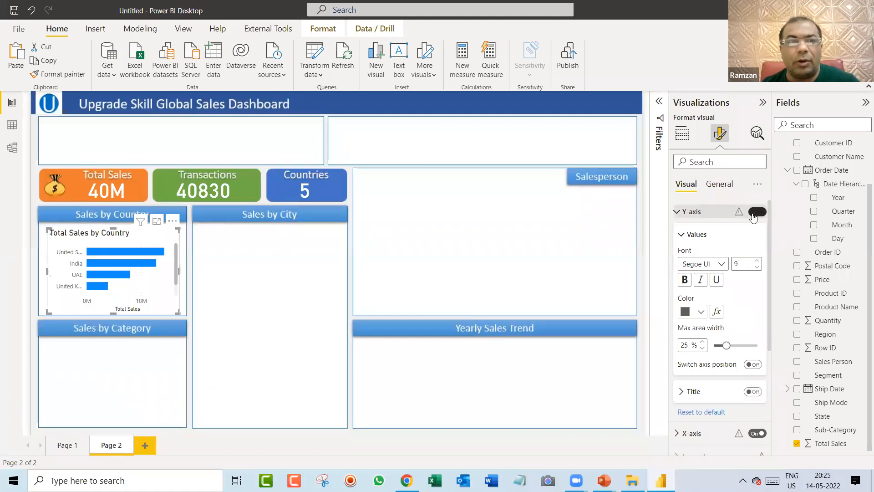
{"action": "left_click", "coordinate": [755, 212]}
{"action": "left_click", "coordinate": [756, 213]}
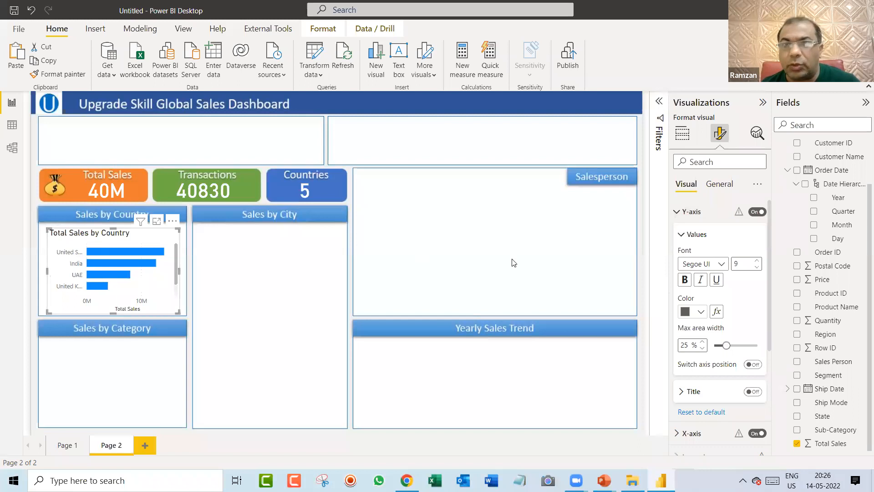
{"action": "left_click", "coordinate": [677, 212]}
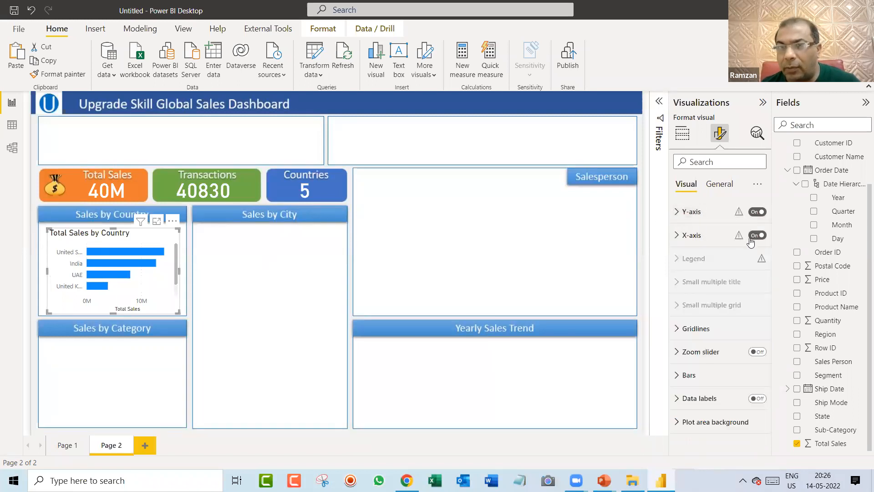
Turn off the X-axis and its title in the Sales by Country bar chart, and turn on its data labels.
{"action": "left_click", "coordinate": [678, 235]}
{"action": "left_click", "coordinate": [752, 403]}
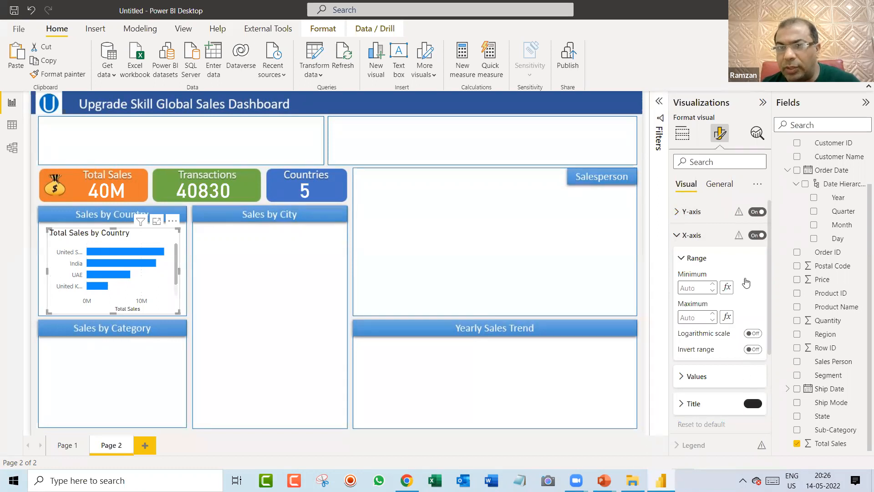
{"action": "left_click", "coordinate": [755, 236]}
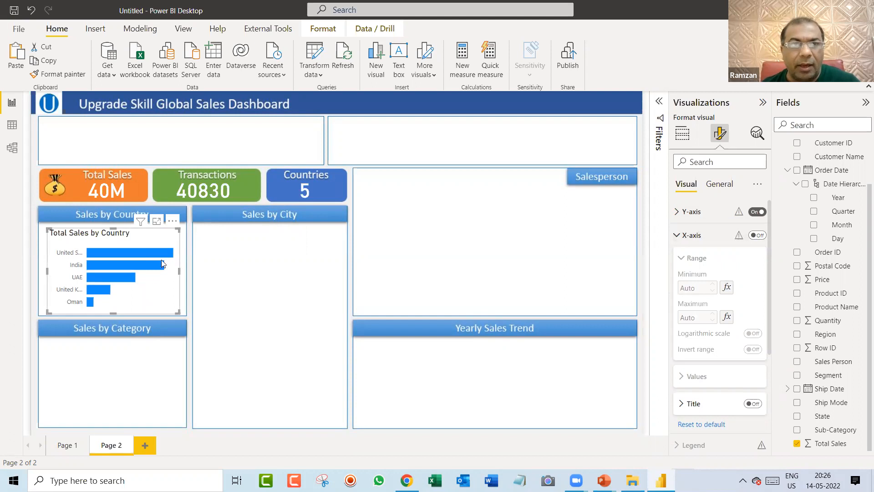
{"action": "left_click", "coordinate": [679, 236]}
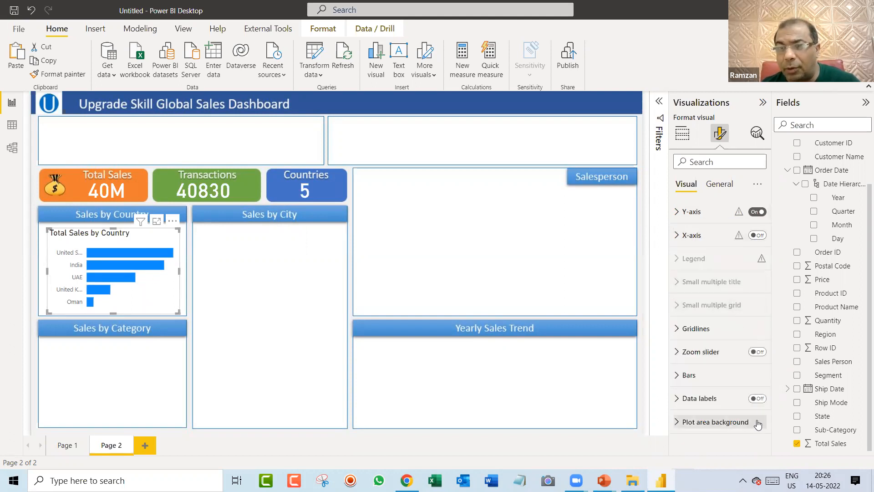
{"action": "left_click", "coordinate": [757, 398]}
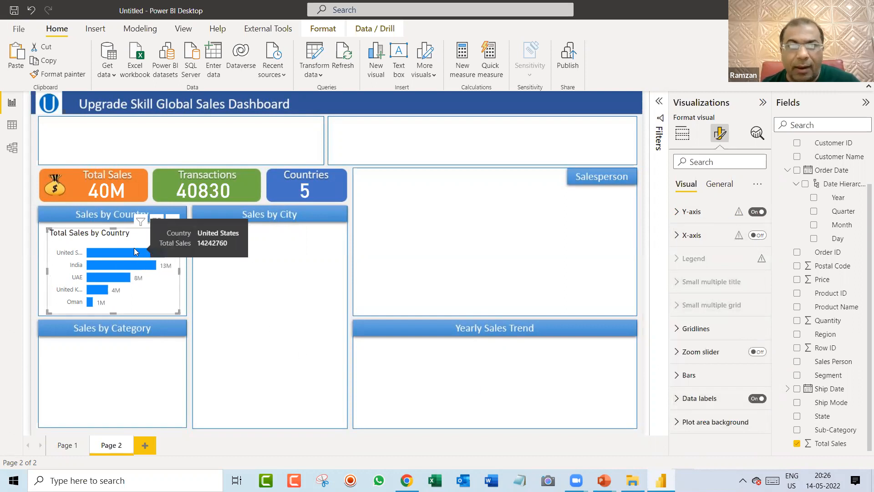
{"action": "left_click", "coordinate": [292, 263]}
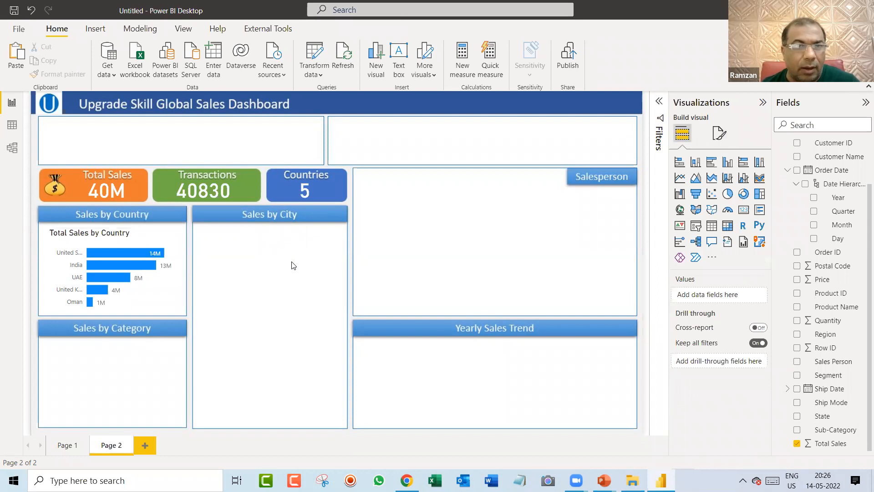
Turn off the chart title of the Sales by Country bar chart.
{"action": "left_click", "coordinate": [147, 242]}
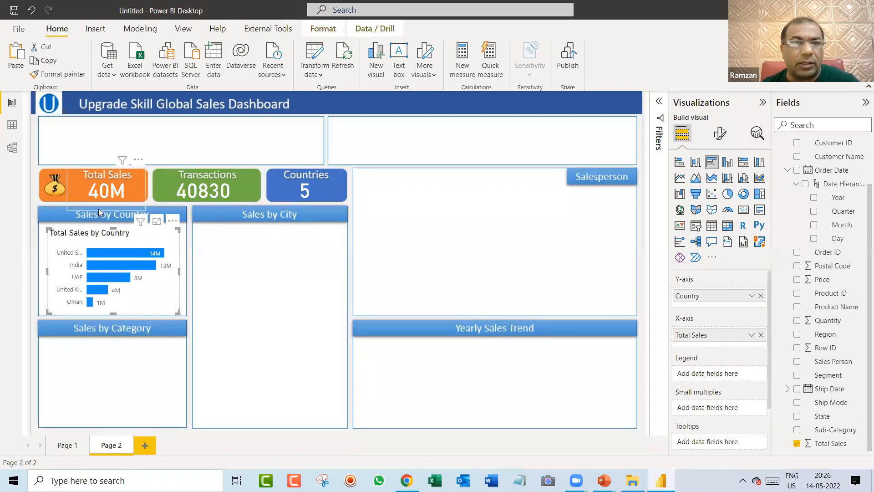
{"action": "left_click", "coordinate": [720, 135]}
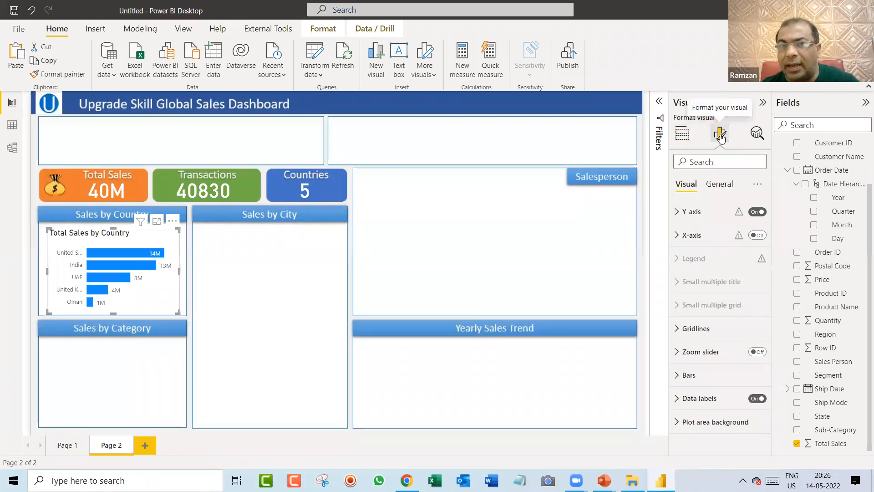
{"action": "left_click", "coordinate": [718, 184]}
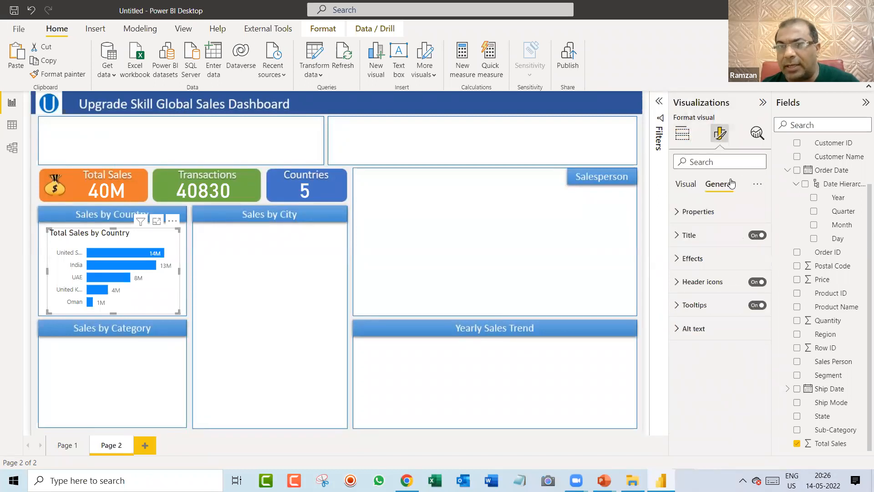
{"action": "left_click", "coordinate": [757, 235]}
{"action": "left_click", "coordinate": [236, 275]}
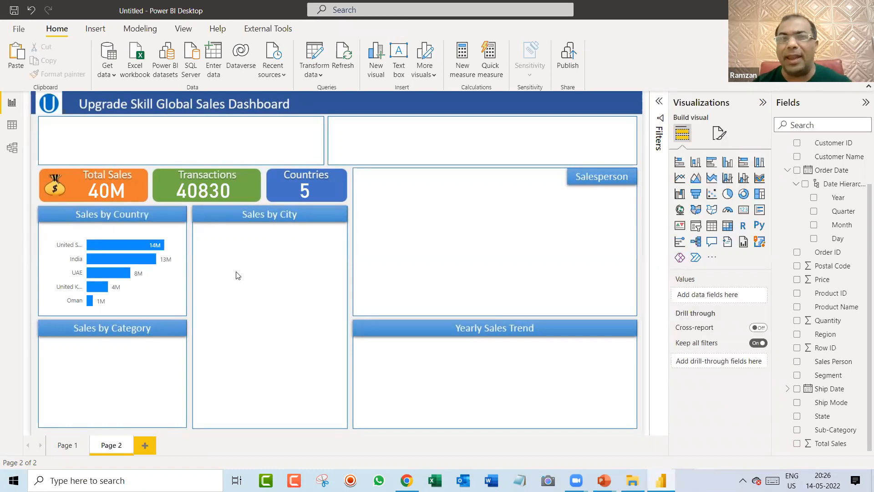
Duplicate the Sales by Country bar chart and place the copy in the Sales by Category box.
{"action": "left_click", "coordinate": [134, 233]}
{"action": "key", "text": "super+space"}
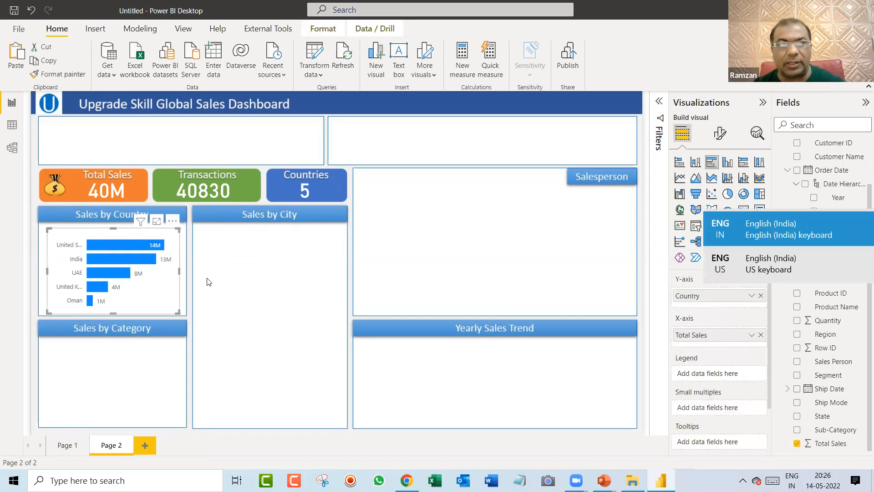
{"action": "left_click", "coordinate": [236, 297]}
{"action": "key", "text": "ctrl+v"}
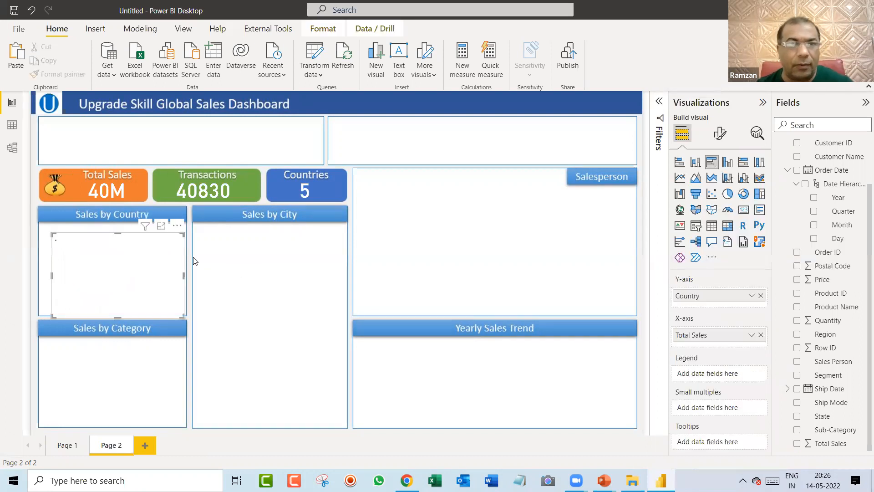
{"action": "left_click_drag", "start_coordinate": [161, 238], "coordinate": [156, 343]}
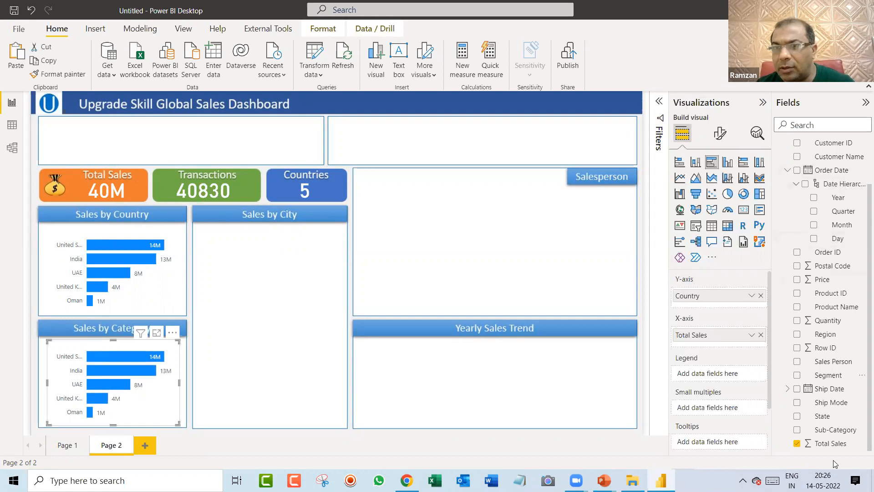
Replace Country with Category in the copied chart, convert it to a clustered column chart, and move Category from the legend to the X-axis.
{"action": "scroll", "coordinate": [814, 223], "scroll_direction": "up", "scroll_amount": 2}
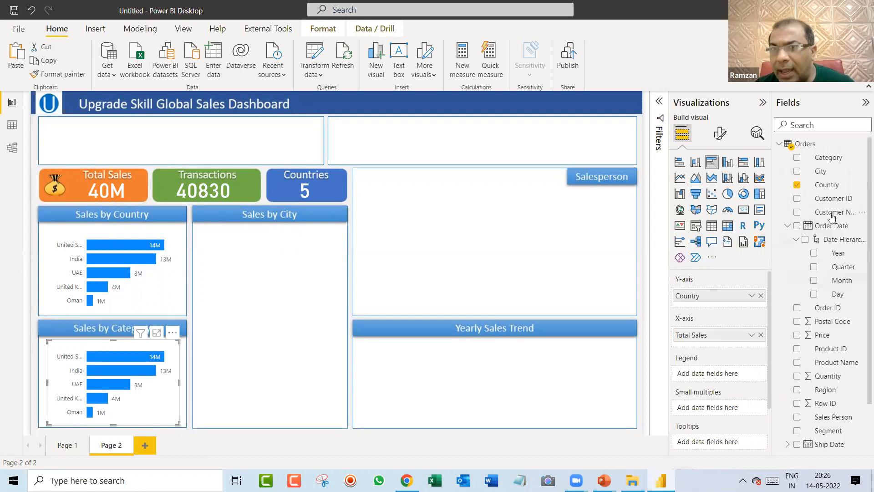
{"action": "left_click", "coordinate": [797, 186]}
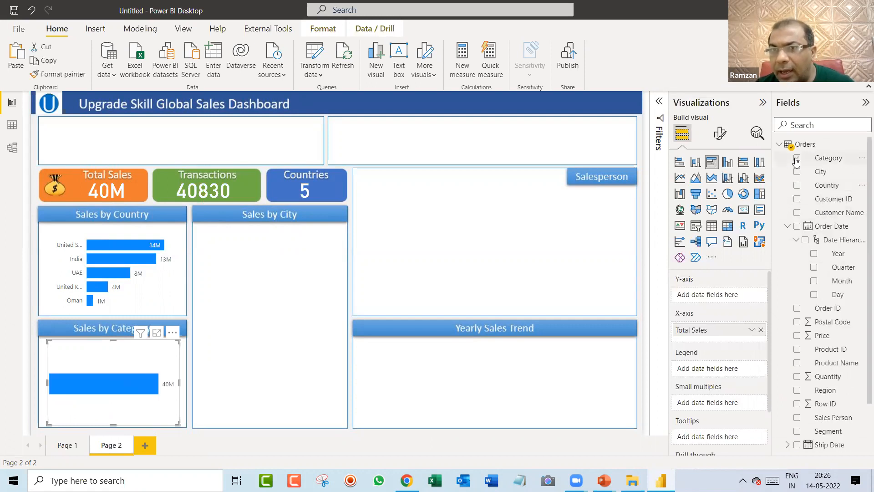
{"action": "left_click", "coordinate": [796, 159]}
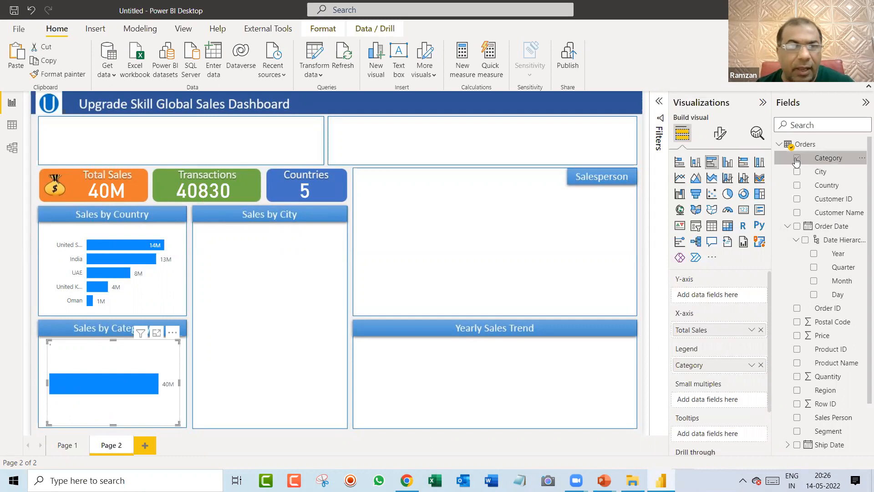
{"action": "left_click", "coordinate": [729, 163]}
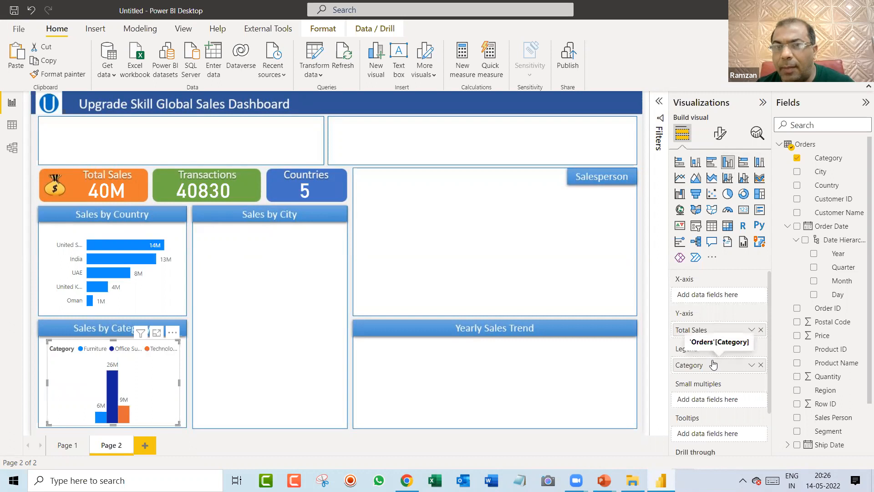
{"action": "left_click_drag", "start_coordinate": [711, 367], "coordinate": [718, 297]}
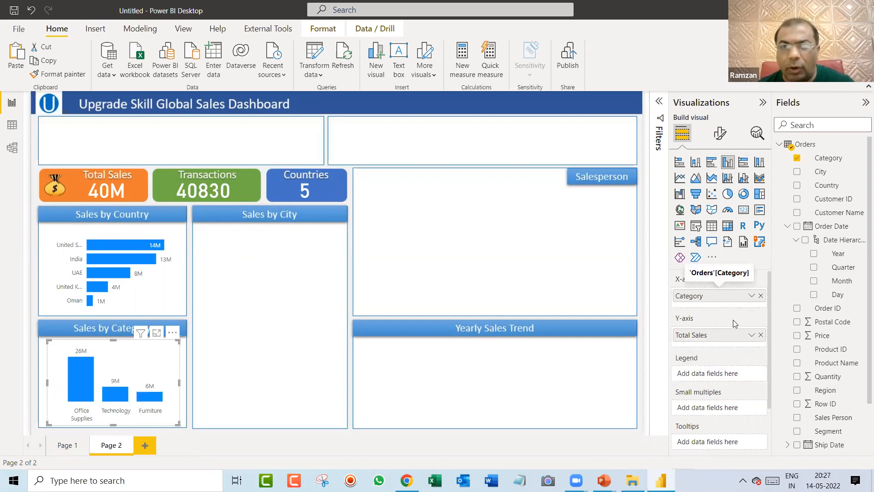
Set the default column color of the Sales by Category chart to orange.
{"action": "left_click", "coordinate": [720, 135]}
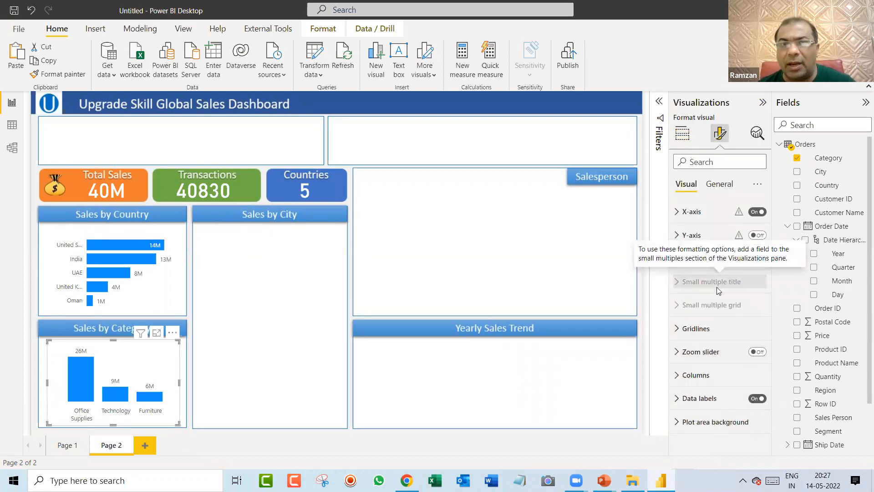
{"action": "left_click", "coordinate": [695, 375]}
{"action": "scroll", "coordinate": [716, 317], "scroll_direction": "down", "scroll_amount": 2}
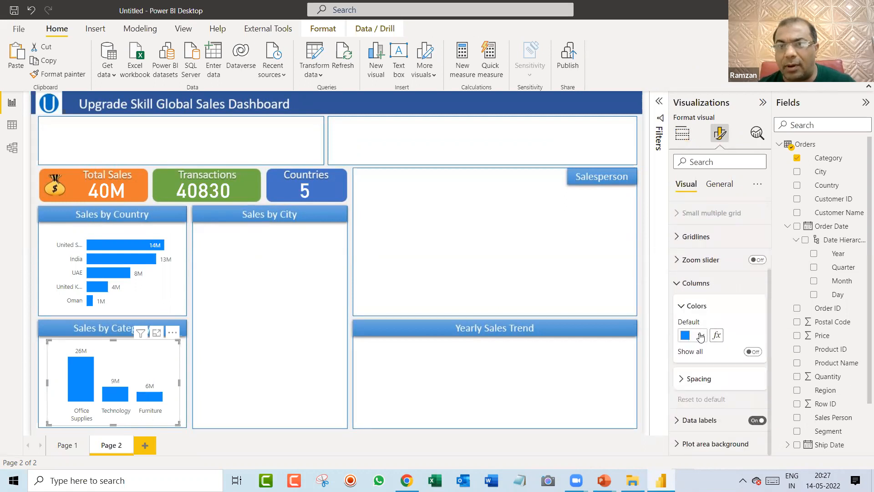
{"action": "left_click", "coordinate": [701, 336]}
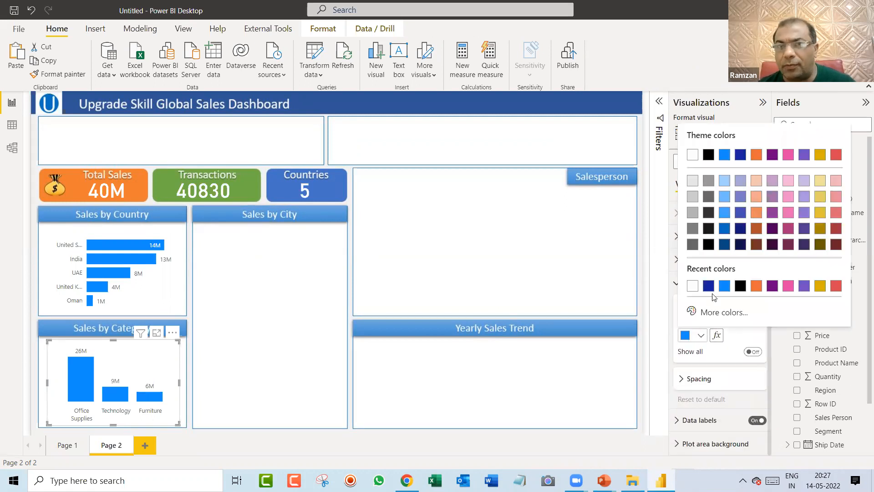
{"action": "left_click", "coordinate": [754, 290]}
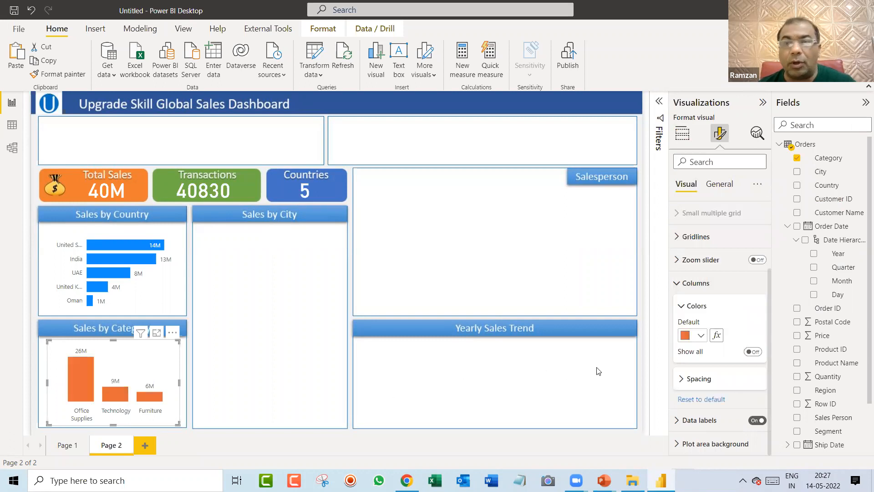
Show individual column colors in the Sales by Category chart and color Technology blue and Furniture pink.
{"action": "left_click", "coordinate": [752, 352]}
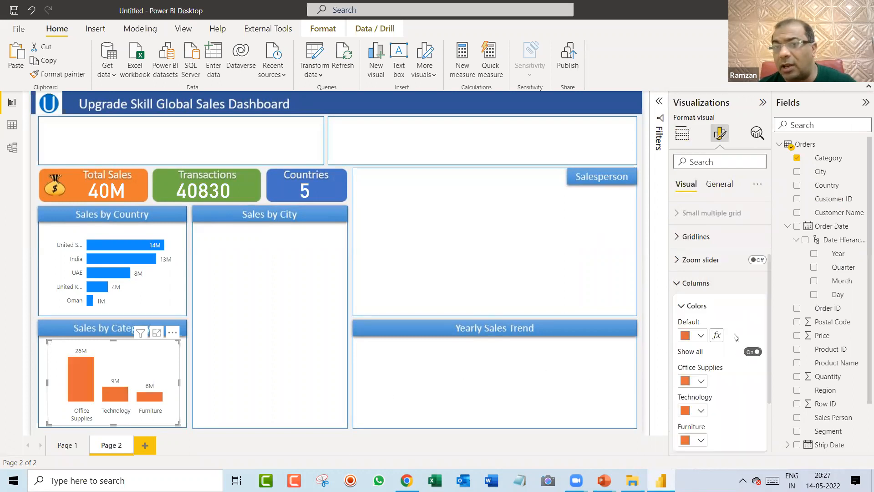
{"action": "scroll", "coordinate": [715, 330], "scroll_direction": "down", "scroll_amount": 4}
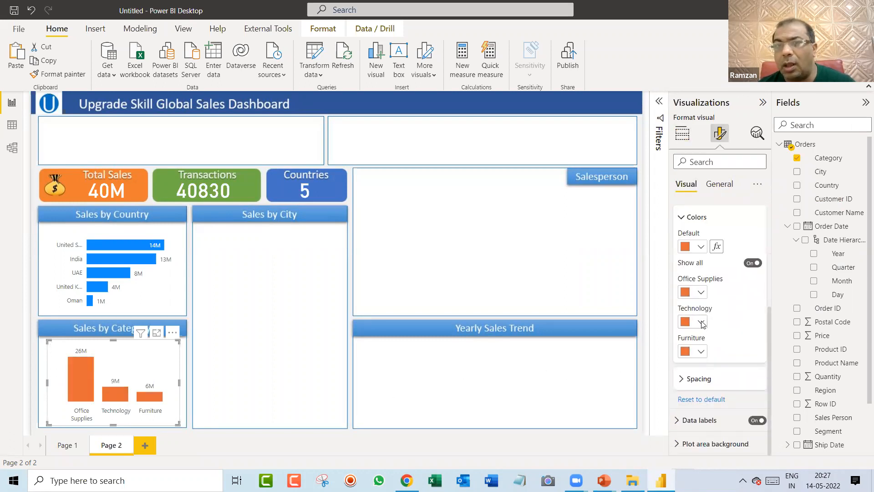
{"action": "left_click", "coordinate": [702, 322]}
{"action": "left_click", "coordinate": [739, 280]}
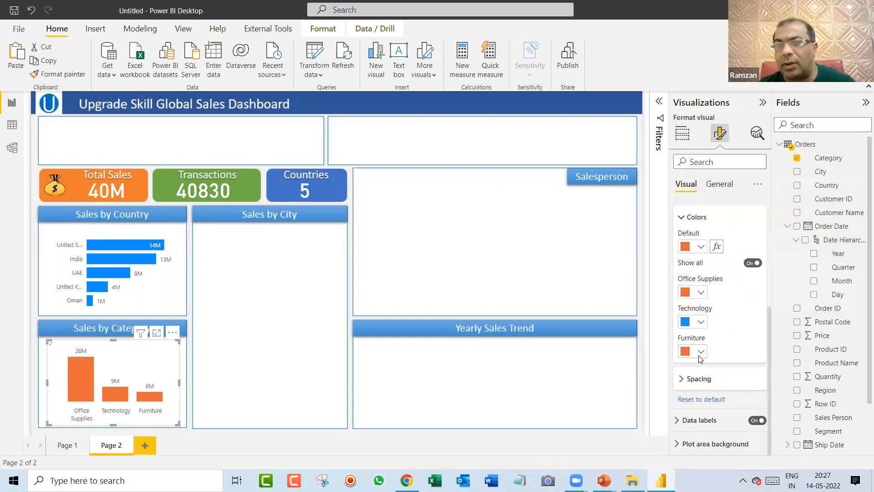
{"action": "left_click", "coordinate": [700, 352]}
{"action": "left_click", "coordinate": [782, 304]}
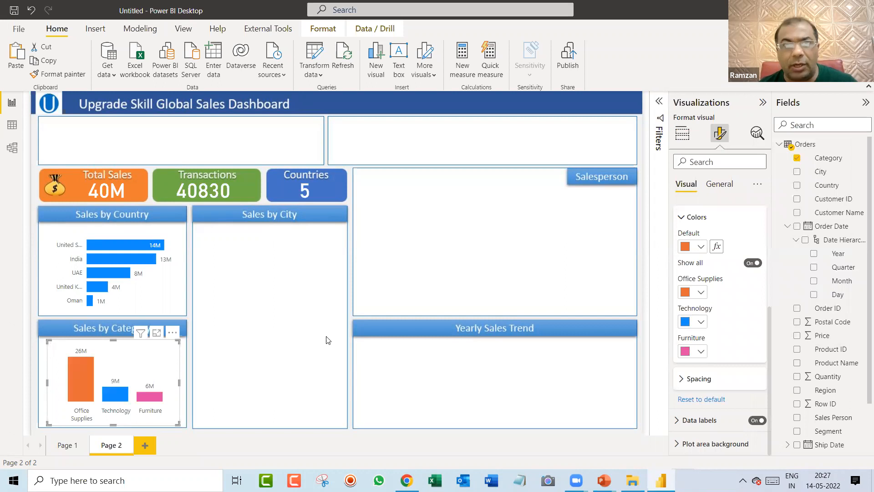
Add a table visual filling the Sales by City box, with the City and Total Sales fields as columns.
{"action": "left_click", "coordinate": [222, 256]}
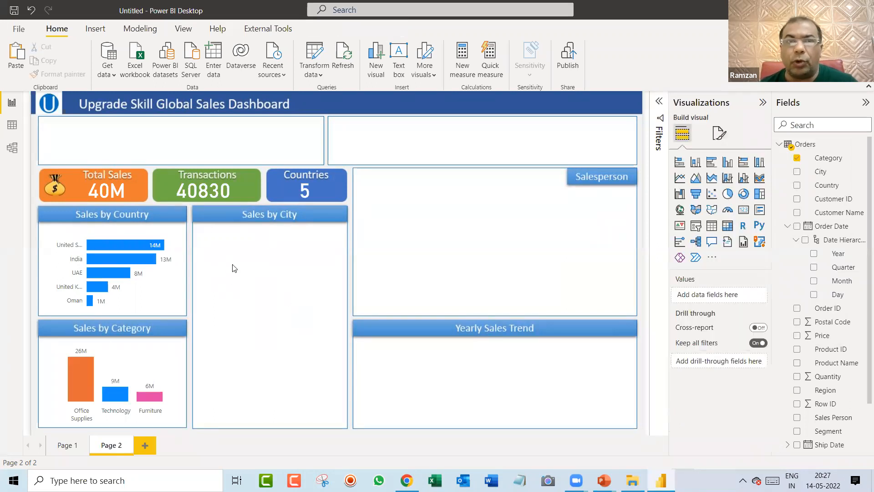
{"action": "left_click", "coordinate": [718, 228]}
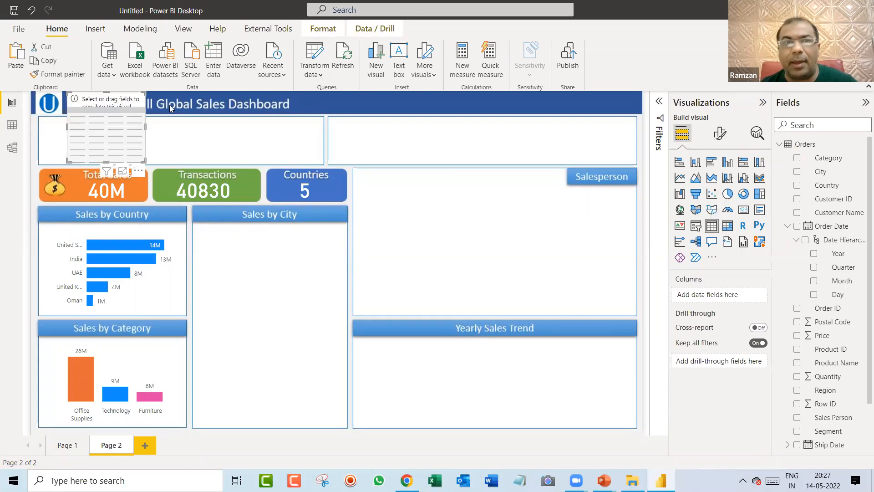
{"action": "left_click_drag", "start_coordinate": [121, 124], "coordinate": [253, 256]}
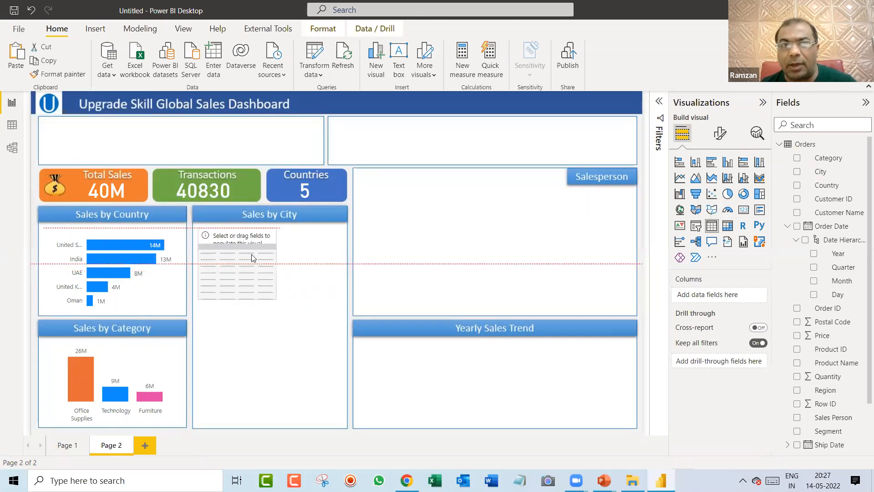
{"action": "left_click_drag", "start_coordinate": [275, 298], "coordinate": [340, 424]}
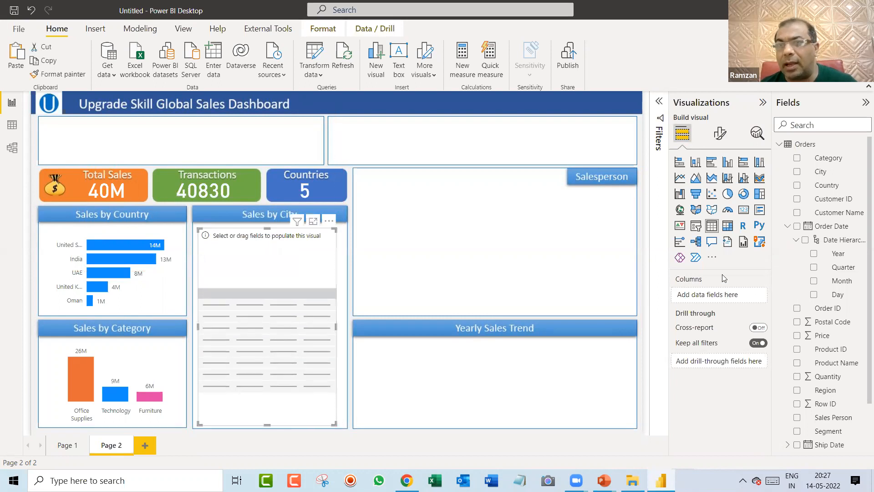
{"action": "left_click", "coordinate": [797, 171]}
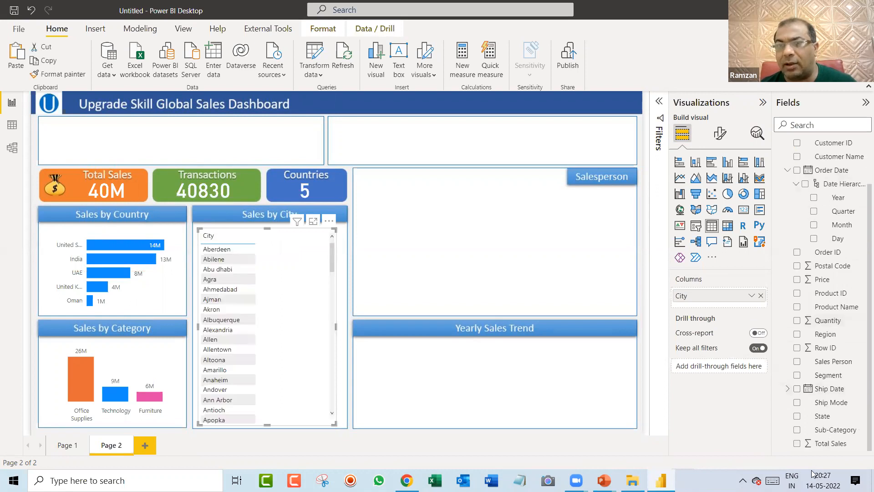
{"action": "left_click", "coordinate": [796, 443]}
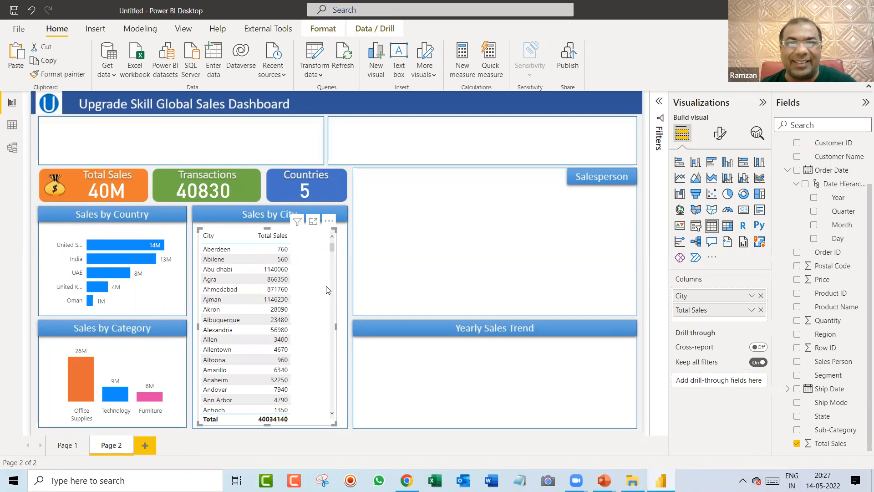
Narrow the Sales by City table, sort it by Total Sales in descending order, and center it in its box.
{"action": "left_click_drag", "start_coordinate": [335, 327], "coordinate": [314, 326]}
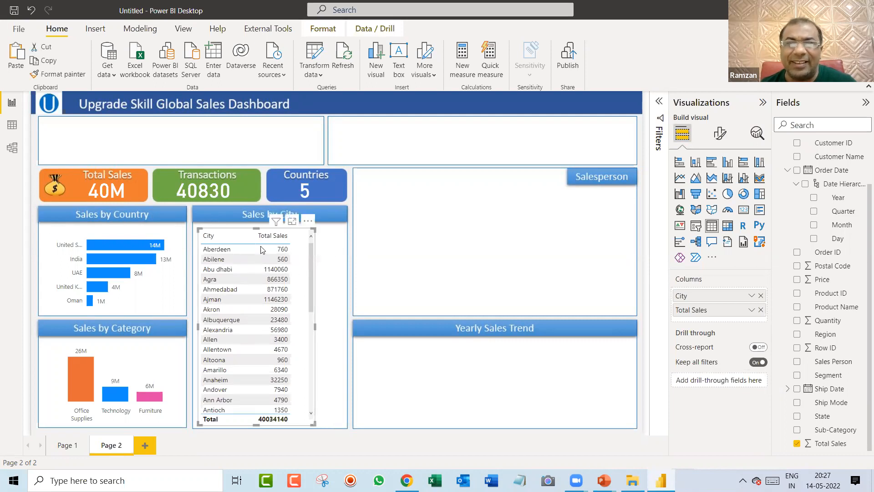
{"action": "left_click_drag", "start_coordinate": [238, 227], "coordinate": [248, 229]}
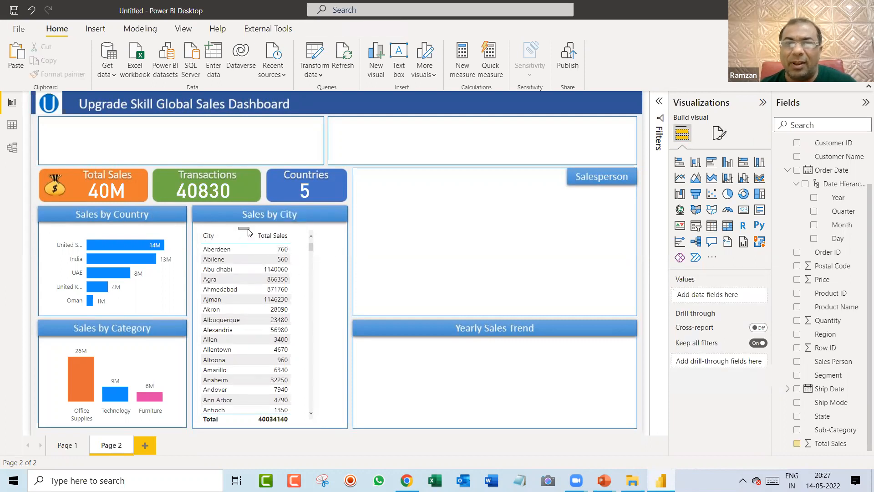
{"action": "left_click", "coordinate": [279, 239]}
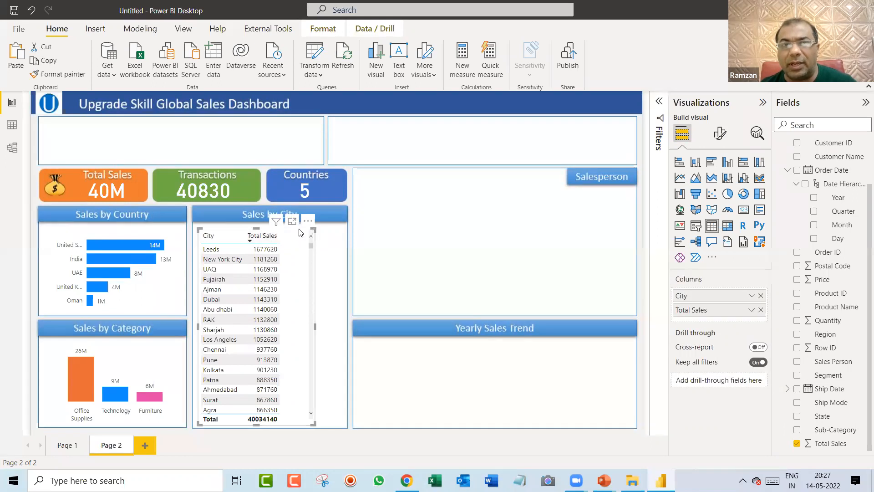
{"action": "left_click_drag", "start_coordinate": [300, 232], "coordinate": [314, 229]}
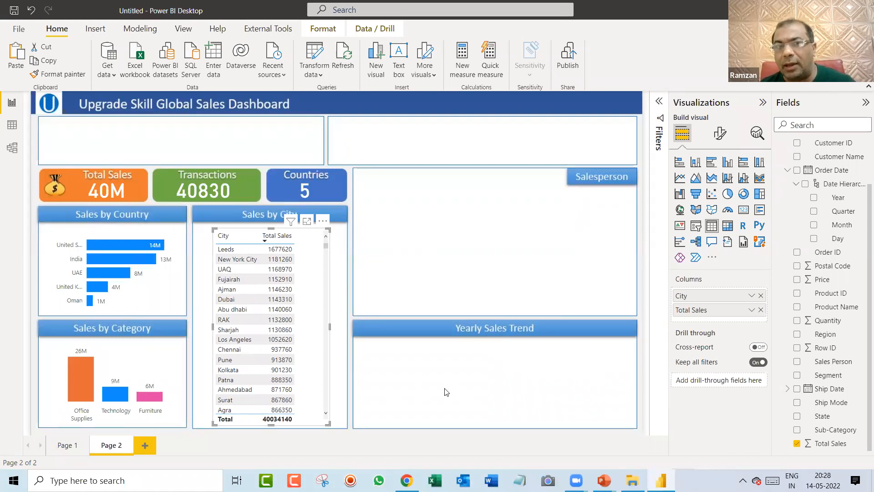
Add a line chart filling the Yearly Sales Trend box, plotting Total Sales by the Year of Order Date.
{"action": "left_click", "coordinate": [426, 382]}
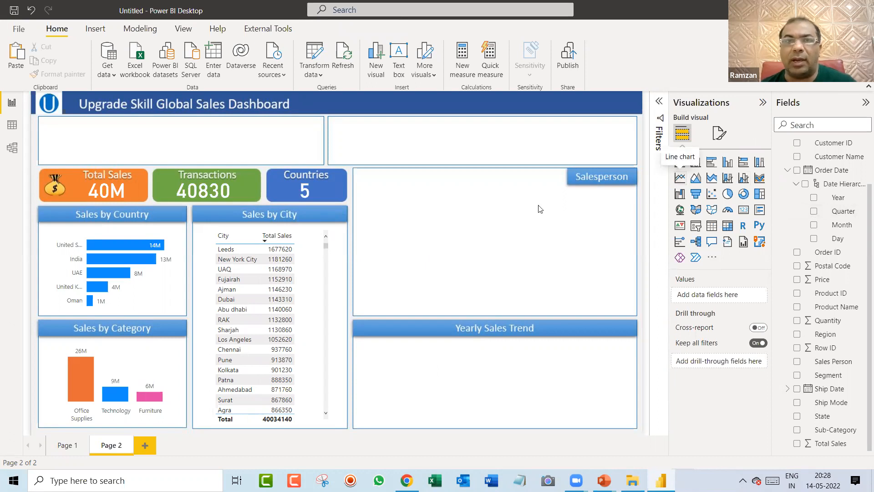
{"action": "left_click_drag", "start_coordinate": [111, 123], "coordinate": [403, 371]}
{"action": "left_click_drag", "start_coordinate": [437, 411], "coordinate": [542, 423]}
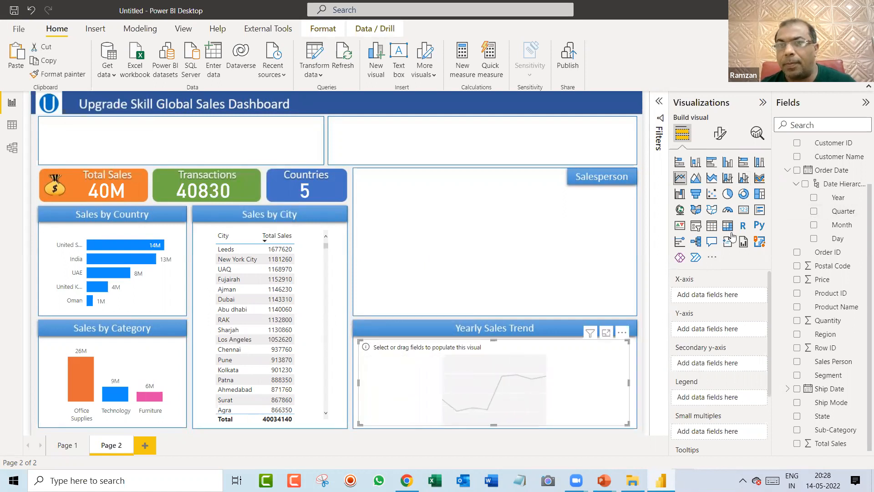
{"action": "left_click", "coordinate": [813, 199]}
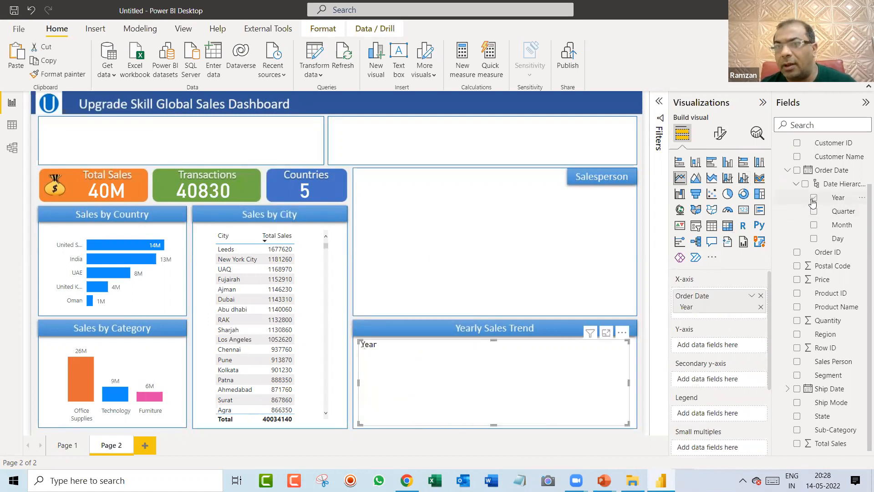
{"action": "left_click", "coordinate": [796, 445]}
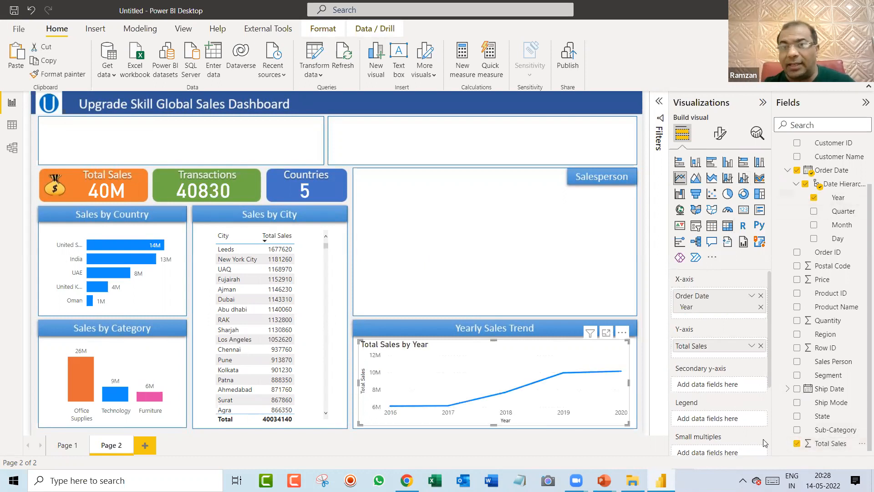
Format the Yearly Sales Trend line as dashed and stepped, and turn on its data labels.
{"action": "left_click", "coordinate": [719, 133]}
{"action": "scroll", "coordinate": [731, 259], "scroll_direction": "down", "scroll_amount": 2}
{"action": "scroll", "coordinate": [730, 256], "scroll_direction": "down", "scroll_amount": 1}
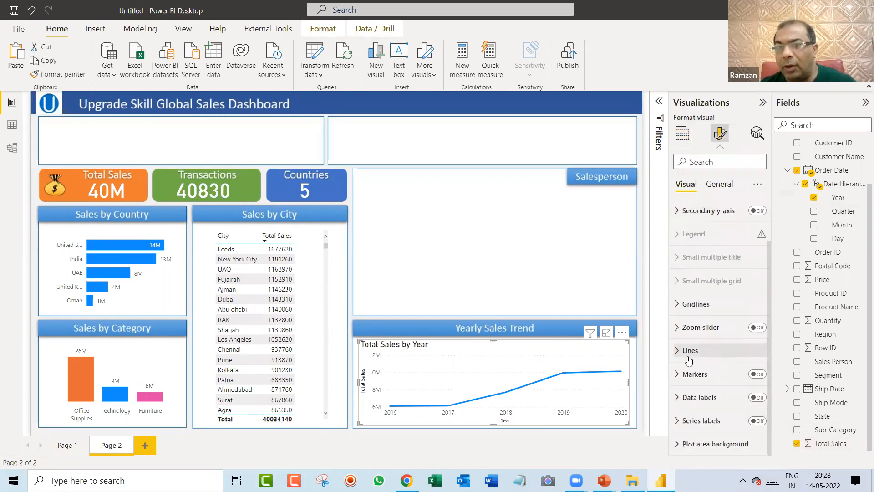
{"action": "left_click", "coordinate": [690, 351]}
{"action": "scroll", "coordinate": [701, 291], "scroll_direction": "down", "scroll_amount": 5}
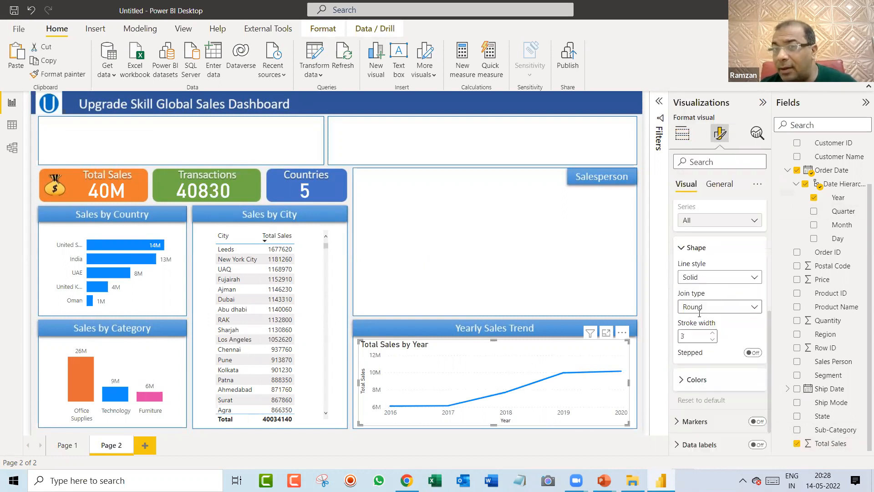
{"action": "left_click", "coordinate": [706, 231]}
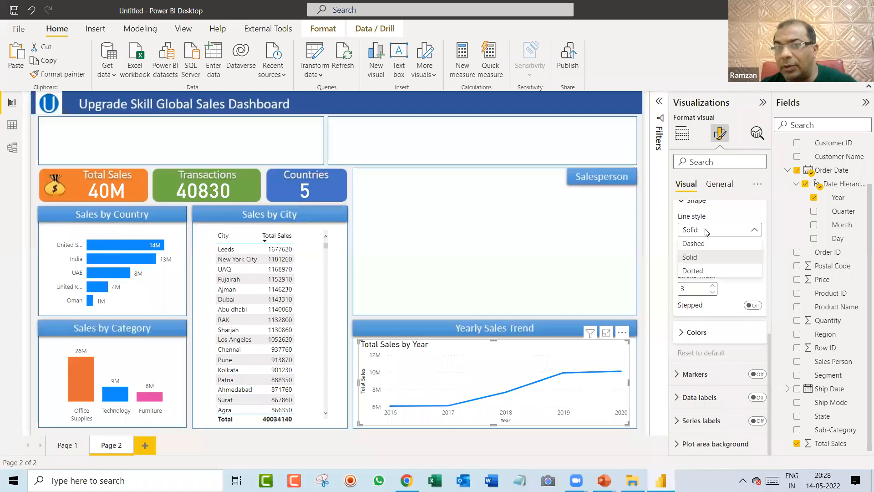
{"action": "left_click", "coordinate": [706, 244]}
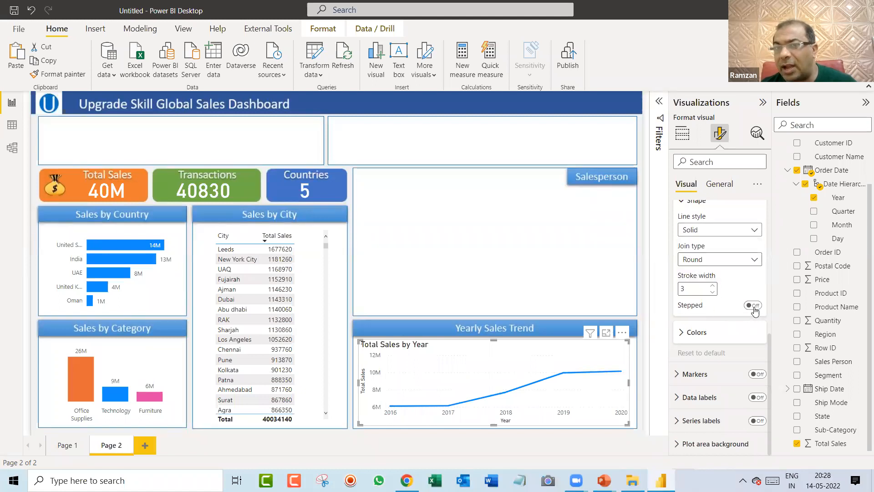
{"action": "left_click", "coordinate": [753, 305]}
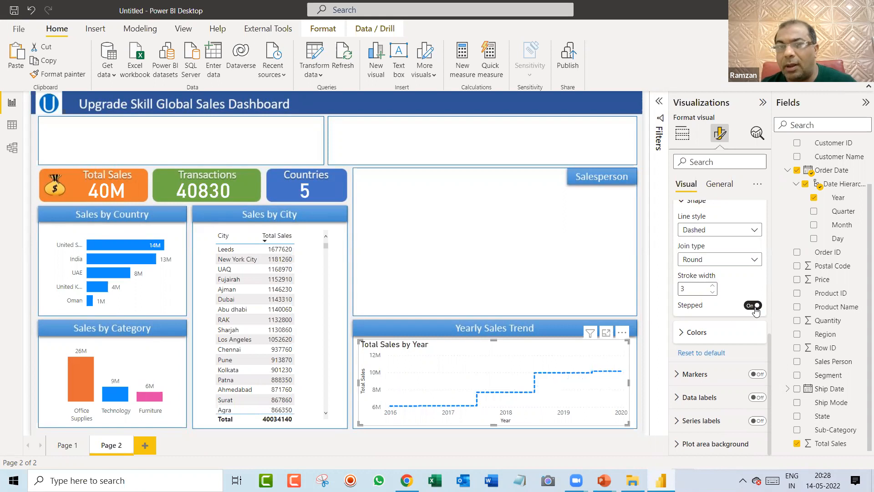
{"action": "left_click", "coordinate": [757, 397]}
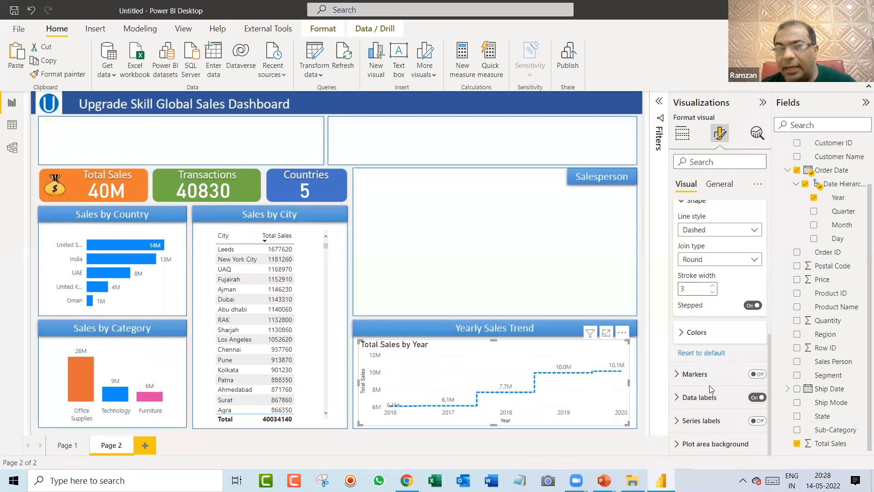
Turn off the X-axis, Y-axis and chart titles of the Yearly Sales Trend line chart.
{"action": "scroll", "coordinate": [708, 342], "scroll_direction": "up", "scroll_amount": 6}
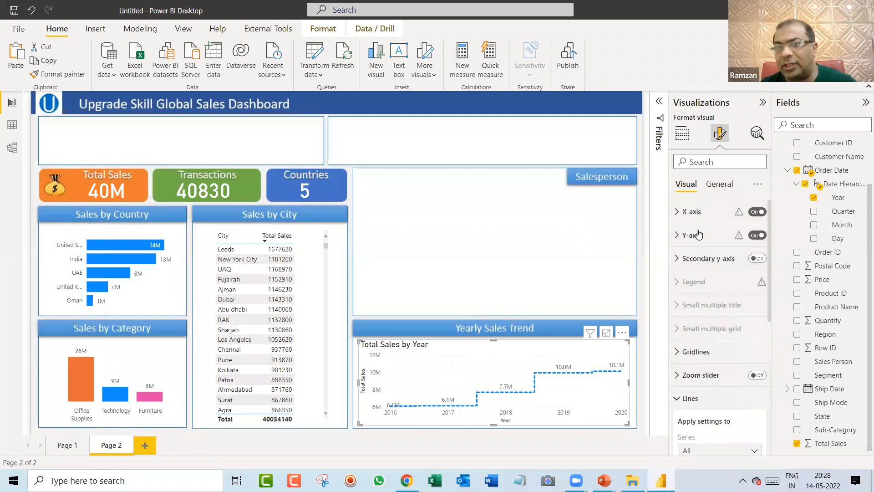
{"action": "left_click", "coordinate": [681, 212]}
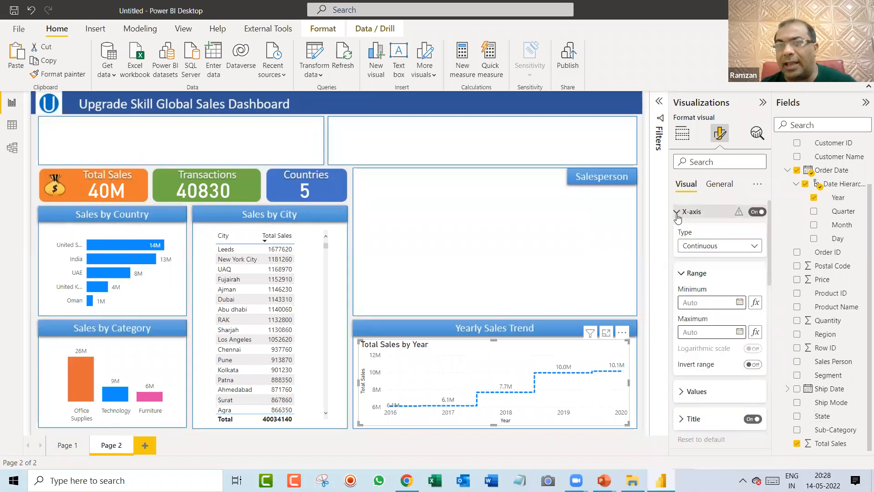
{"action": "left_click", "coordinate": [750, 420]}
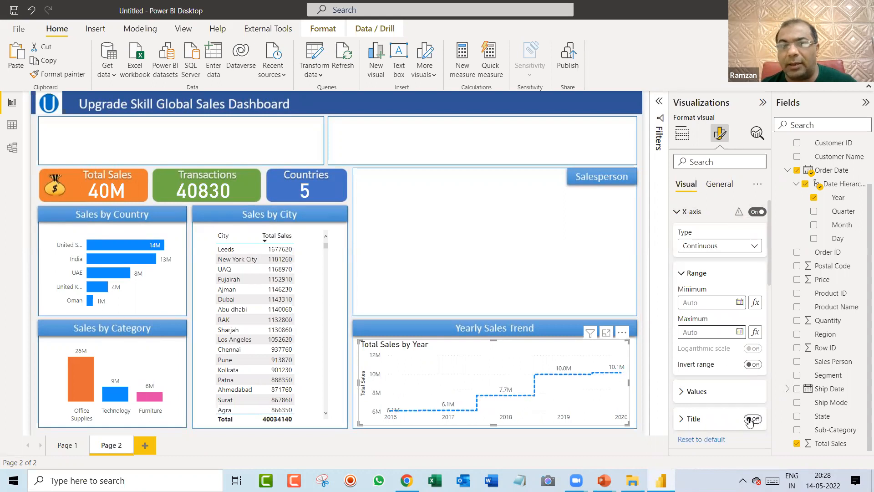
{"action": "left_click", "coordinate": [678, 212]}
{"action": "left_click", "coordinate": [676, 235]}
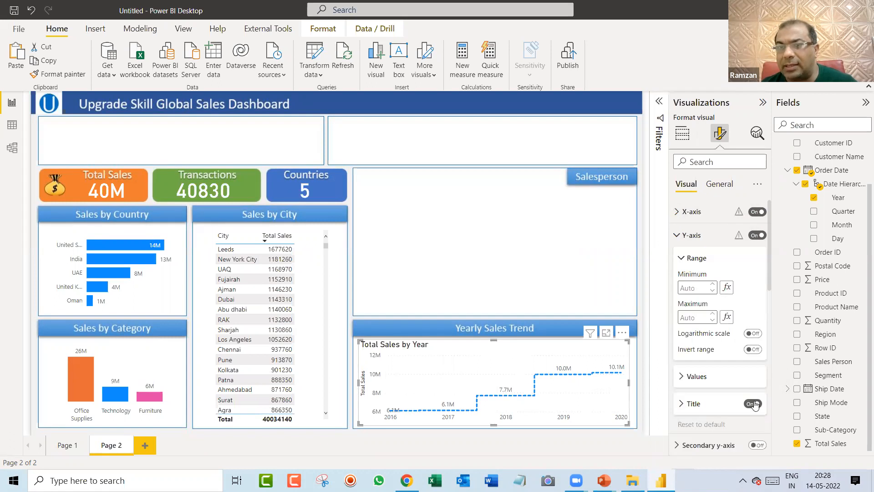
{"action": "left_click", "coordinate": [752, 403]}
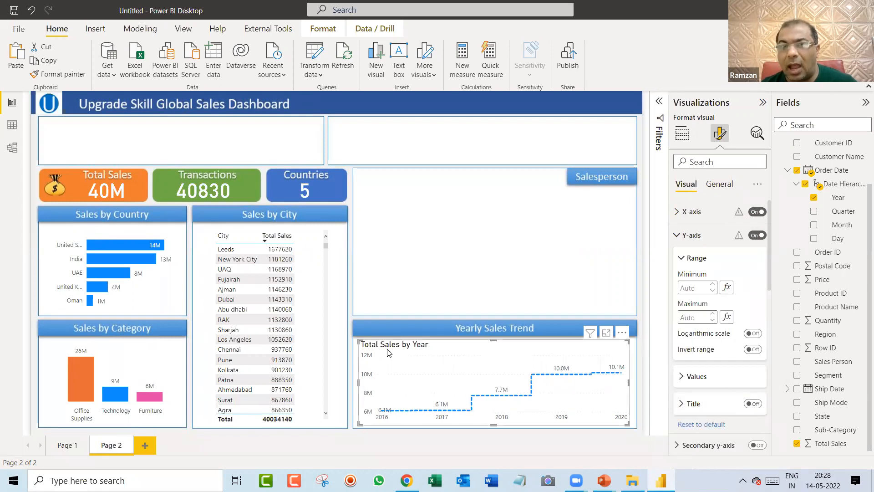
{"action": "left_click", "coordinate": [708, 187]}
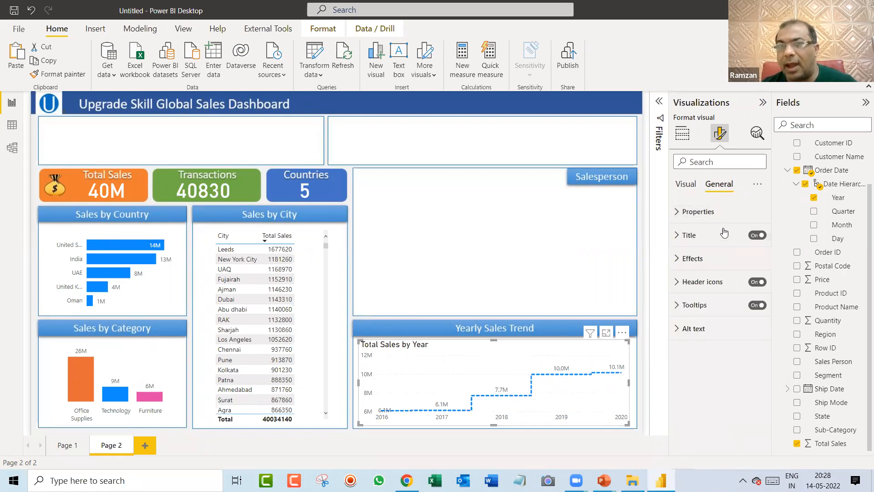
{"action": "left_click", "coordinate": [753, 236]}
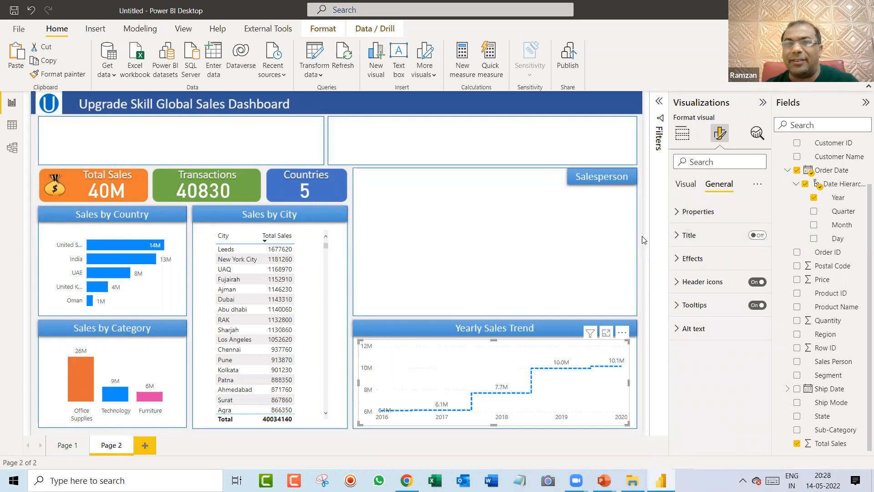
Add a clustered column chart filling the Salesperson box, plotting Total Sales by Sales Person.
{"action": "left_click", "coordinate": [574, 237]}
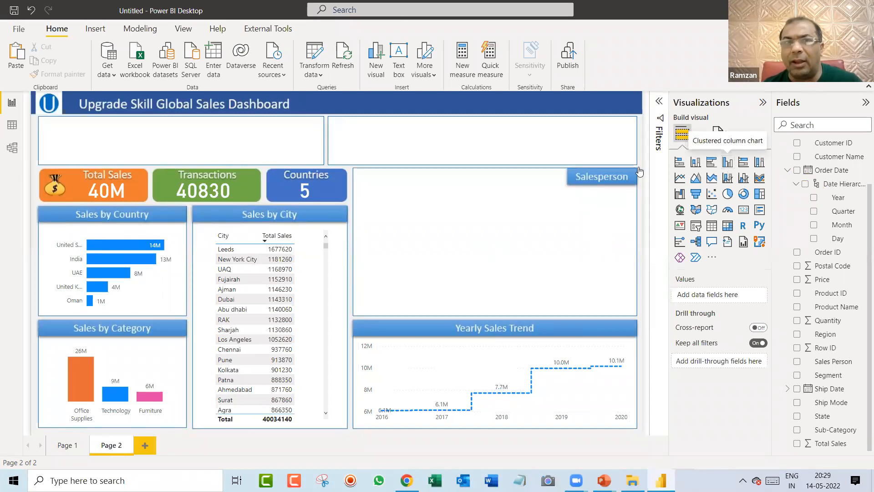
{"action": "left_click", "coordinate": [727, 162]}
{"action": "left_click_drag", "start_coordinate": [126, 119], "coordinate": [422, 215]}
{"action": "left_click_drag", "start_coordinate": [441, 260], "coordinate": [624, 309]}
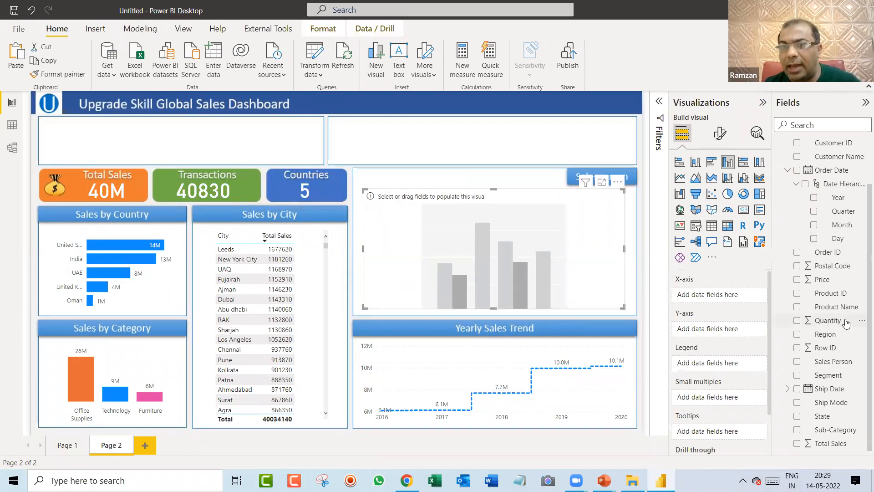
{"action": "scroll", "coordinate": [820, 227], "scroll_direction": "up", "scroll_amount": 1}
{"action": "scroll", "coordinate": [801, 182], "scroll_direction": "down", "scroll_amount": 1}
{"action": "scroll", "coordinate": [797, 182], "scroll_direction": "up", "scroll_amount": 2}
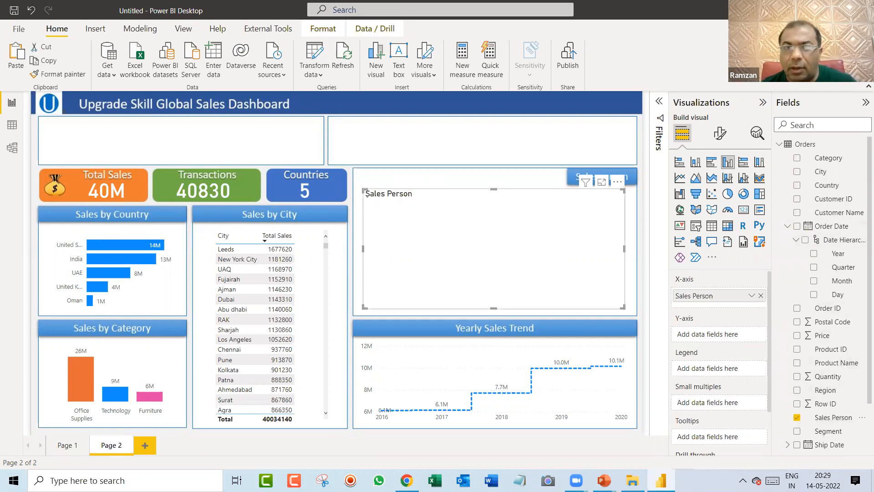
{"action": "scroll", "coordinate": [841, 398], "scroll_direction": "down", "scroll_amount": 2}
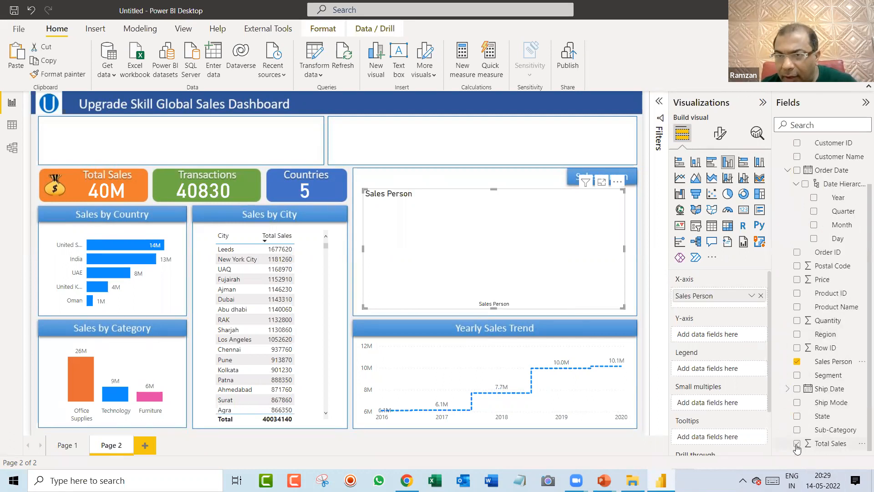
{"action": "left_click", "coordinate": [796, 444]}
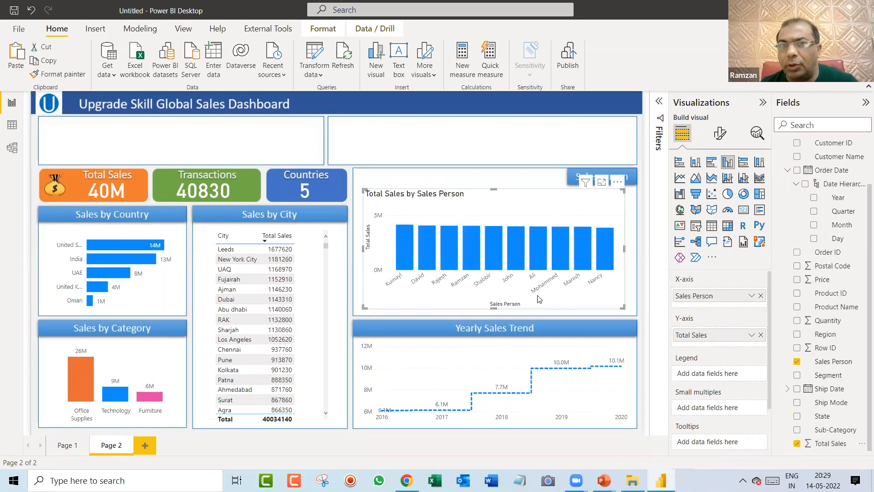
Filter the Salesperson chart with a Top N filter on Sales Person, showing the top 5 by Total Sales.
{"action": "left_click", "coordinate": [659, 102]}
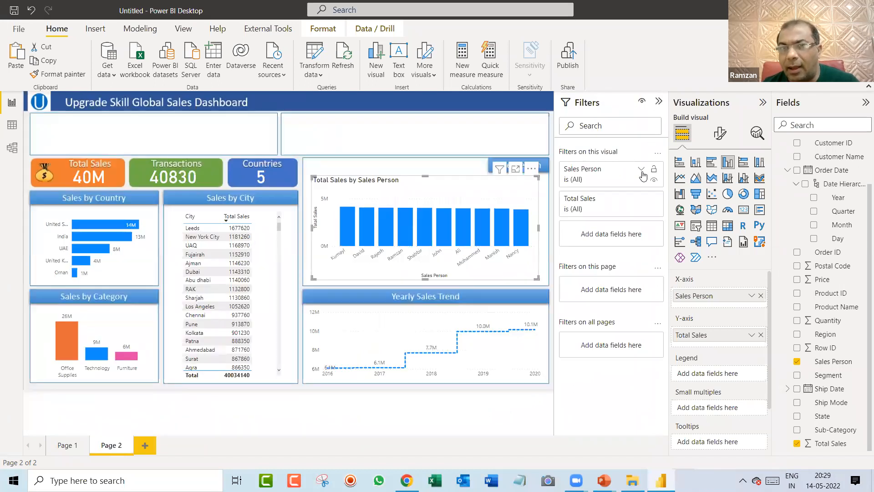
{"action": "left_click", "coordinate": [641, 172]}
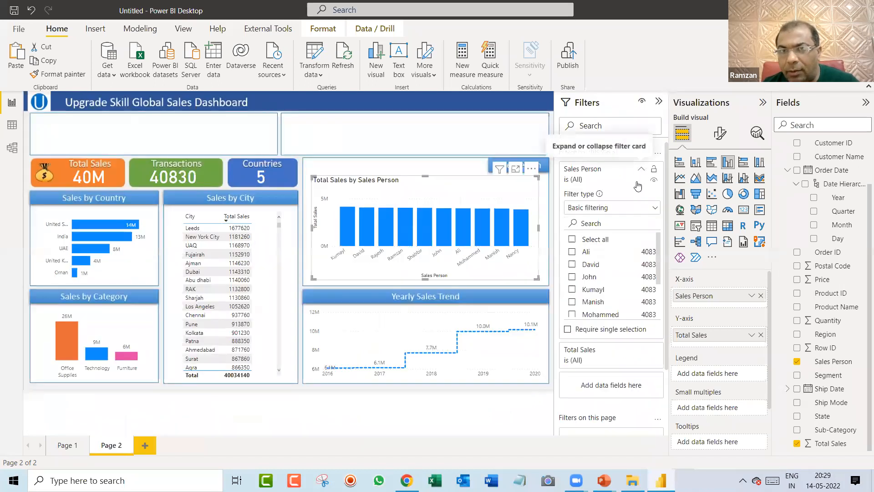
{"action": "left_click", "coordinate": [623, 209]}
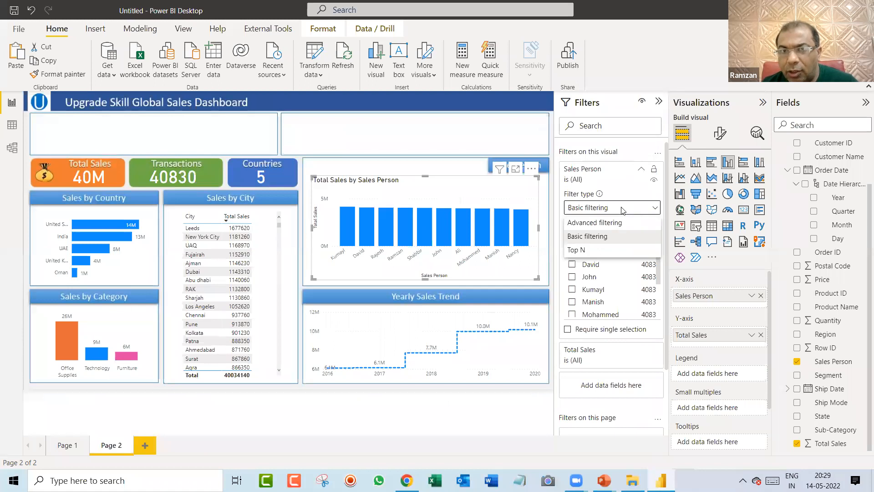
{"action": "left_click", "coordinate": [607, 252]}
{"action": "left_click", "coordinate": [624, 239]}
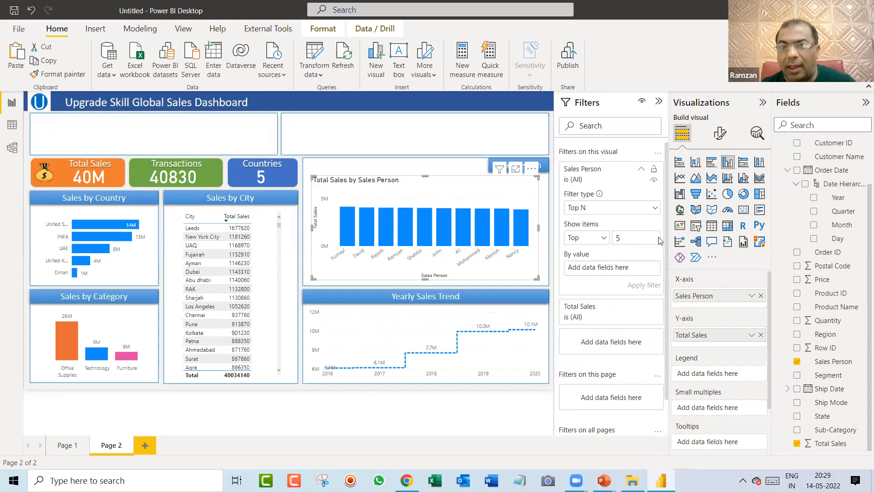
{"action": "left_click_drag", "start_coordinate": [817, 445], "coordinate": [613, 275]}
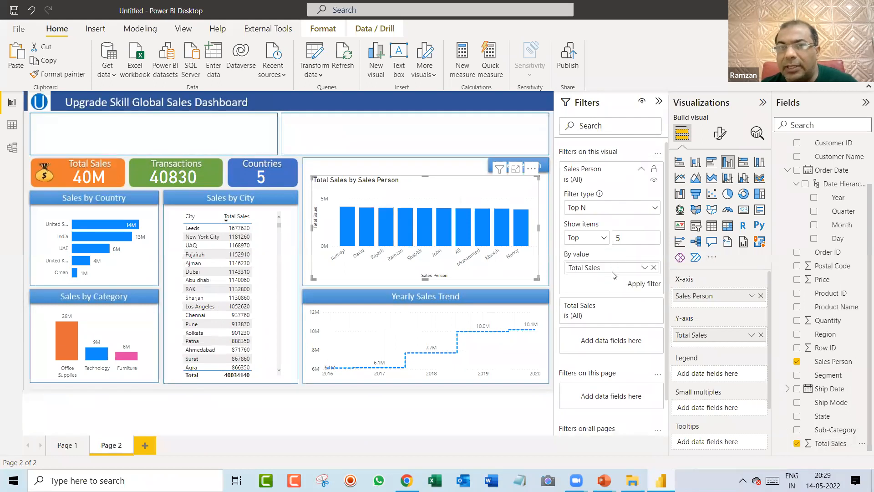
{"action": "left_click", "coordinate": [640, 284]}
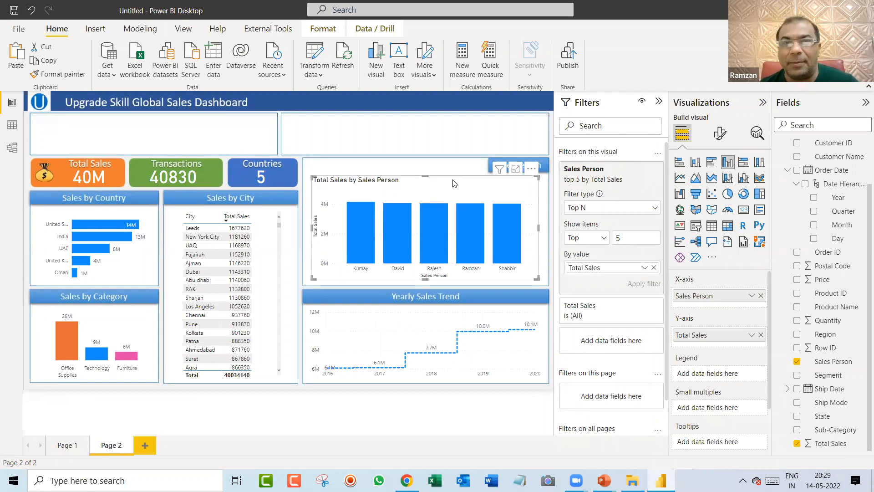
Turn off the title of the Salesperson column chart.
{"action": "left_click", "coordinate": [719, 133]}
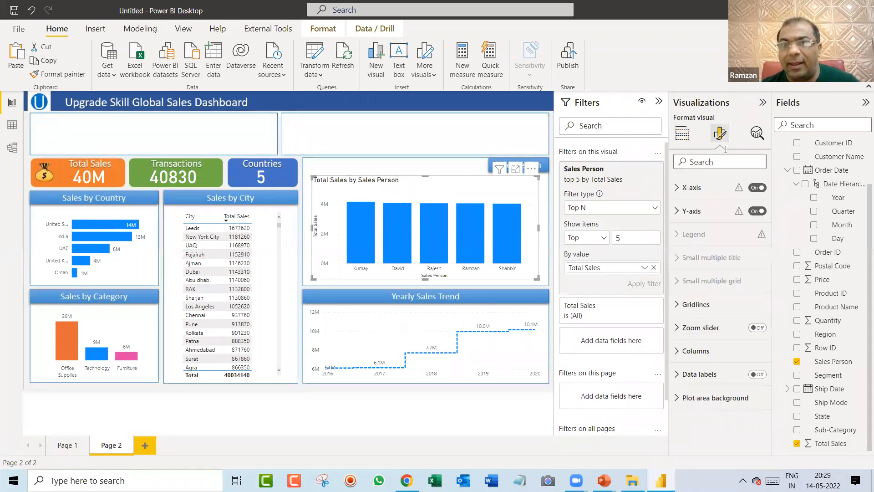
{"action": "left_click", "coordinate": [720, 184]}
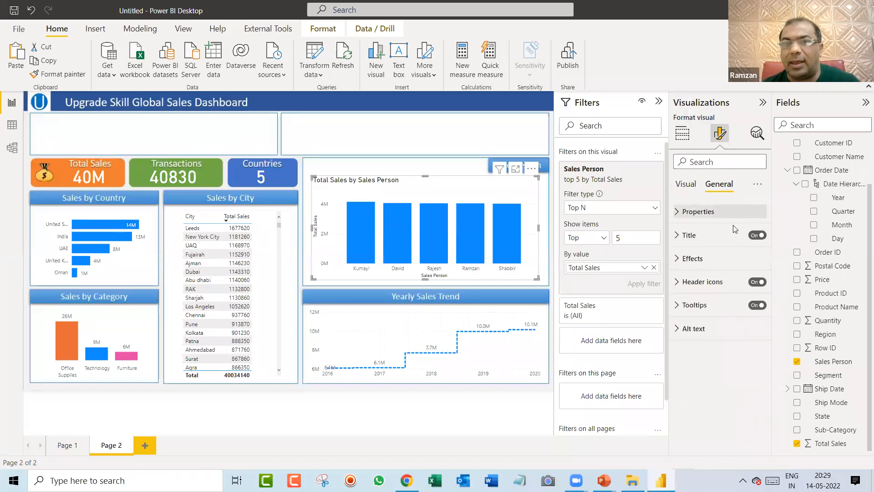
{"action": "left_click", "coordinate": [757, 235]}
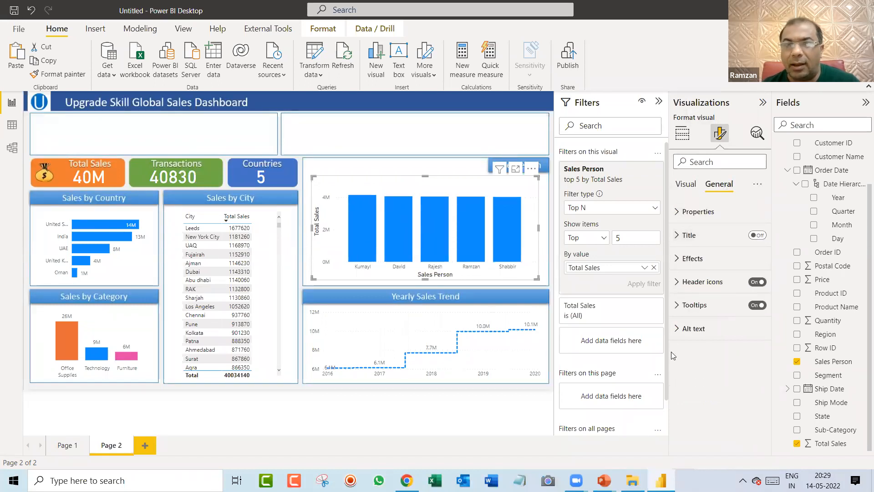
Turn on data labels for the Salesperson column chart and set their font size to 12.
{"action": "left_click", "coordinate": [685, 184]}
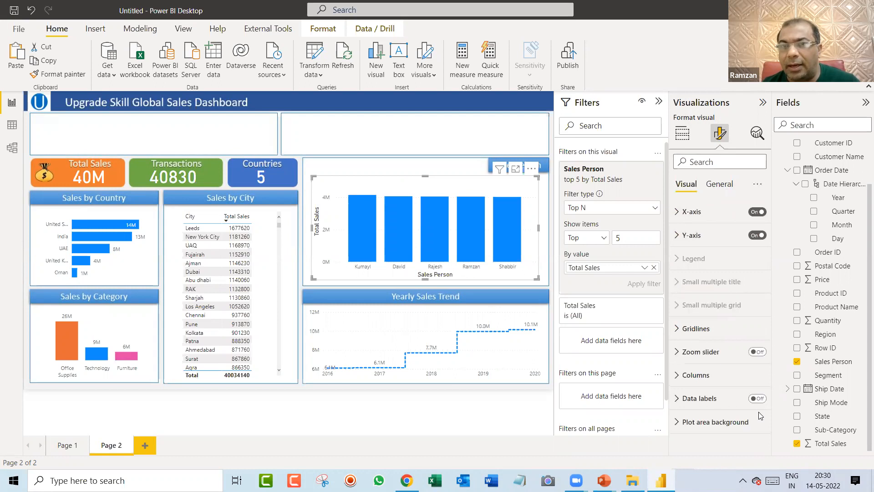
{"action": "left_click", "coordinate": [760, 400]}
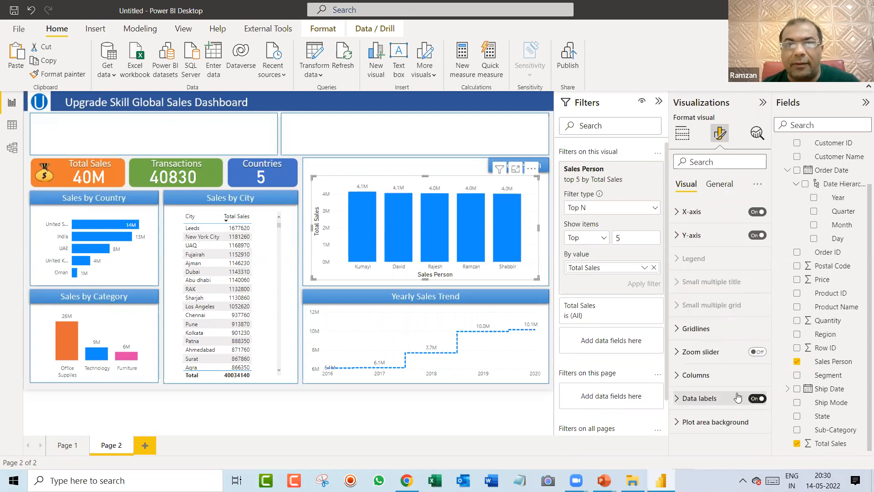
{"action": "left_click", "coordinate": [677, 399]}
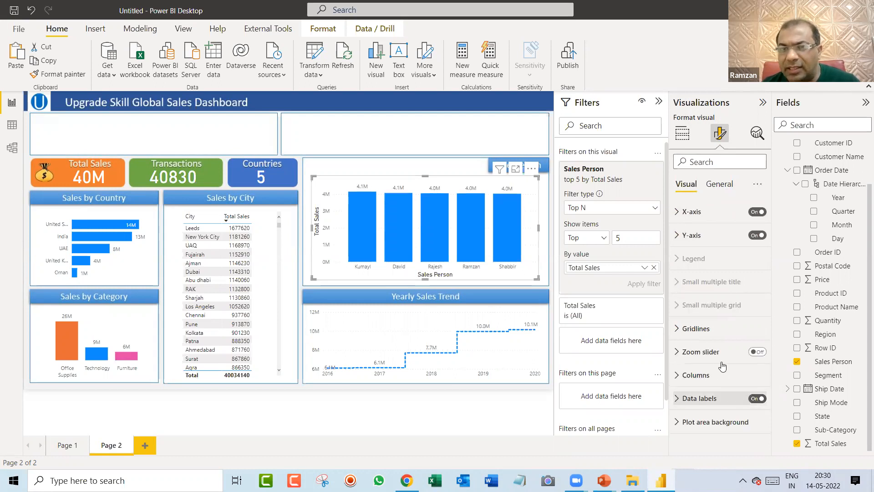
{"action": "scroll", "coordinate": [710, 346], "scroll_direction": "down", "scroll_amount": 2}
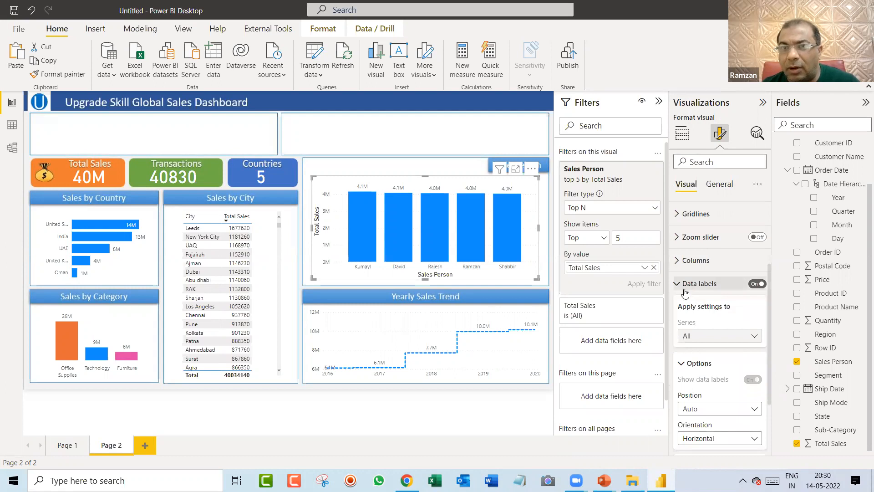
{"action": "scroll", "coordinate": [694, 298], "scroll_direction": "down", "scroll_amount": 2}
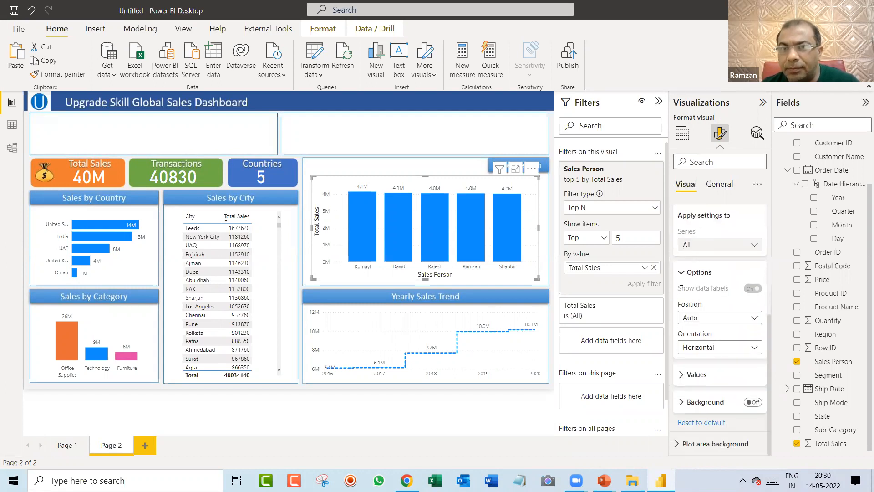
{"action": "left_click", "coordinate": [682, 376]}
{"action": "scroll", "coordinate": [716, 325], "scroll_direction": "down", "scroll_amount": 2}
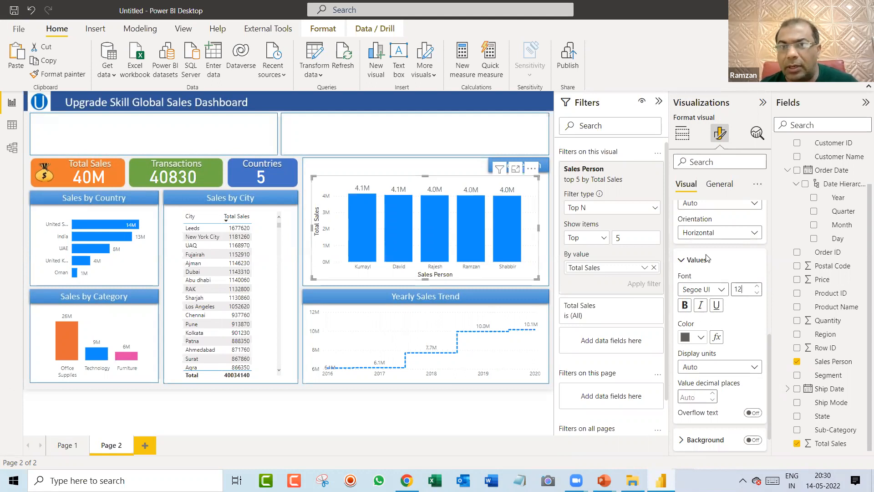
Turn off the X-axis and Y-axis titles of the Salesperson column chart and collapse the filter settings.
{"action": "scroll", "coordinate": [701, 255], "scroll_direction": "up", "scroll_amount": 5}
{"action": "left_click", "coordinate": [677, 212]}
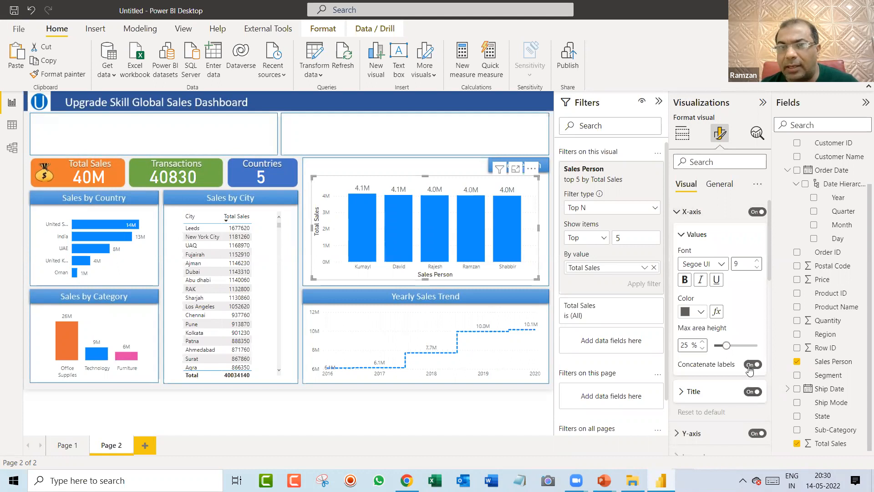
{"action": "left_click", "coordinate": [752, 391]}
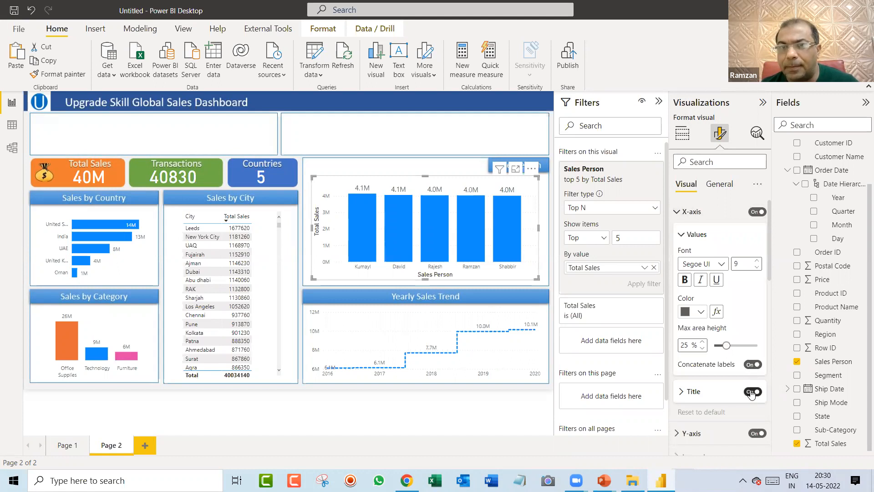
{"action": "left_click", "coordinate": [674, 215]}
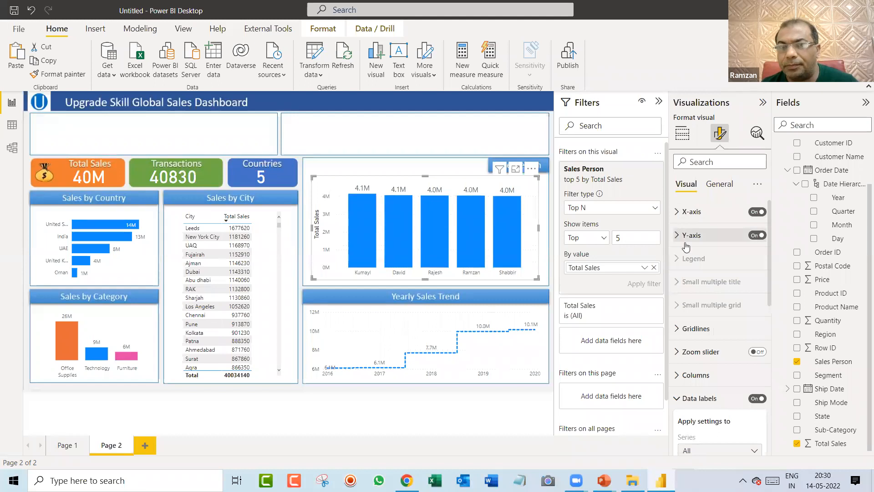
{"action": "left_click", "coordinate": [676, 235]}
{"action": "scroll", "coordinate": [744, 322], "scroll_direction": "down", "scroll_amount": 3}
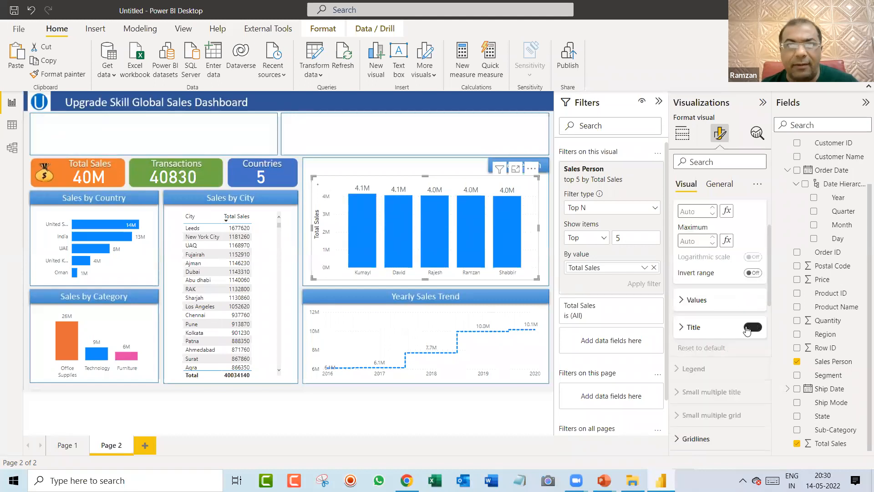
{"action": "left_click", "coordinate": [751, 327]}
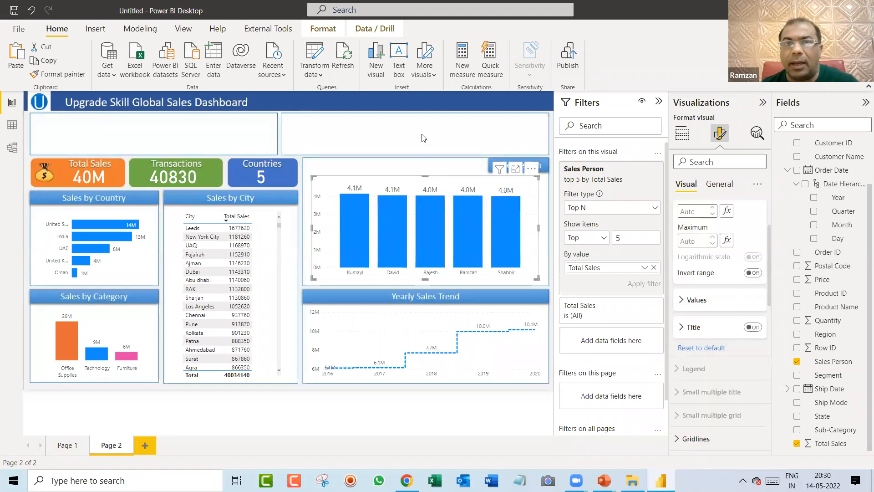
{"action": "left_click", "coordinate": [659, 101]}
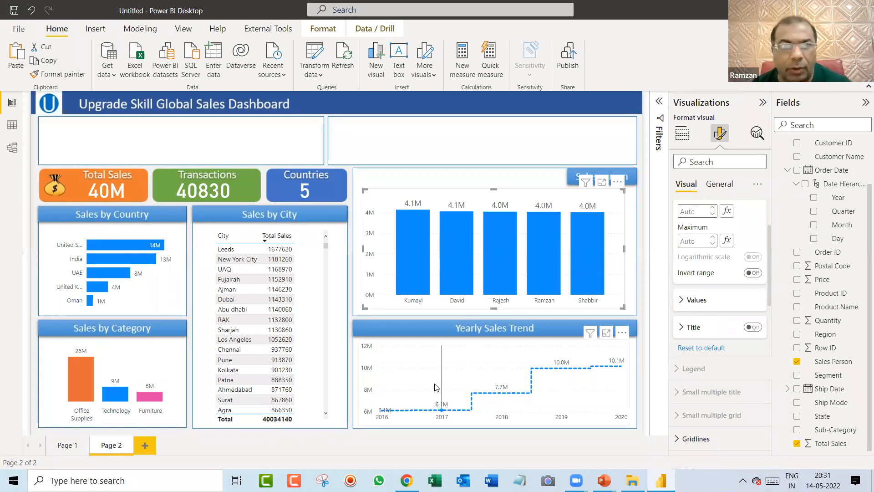
Delete the existing Sales by City table and place a new blank table visual in its box.
{"action": "left_click", "coordinate": [313, 246]}
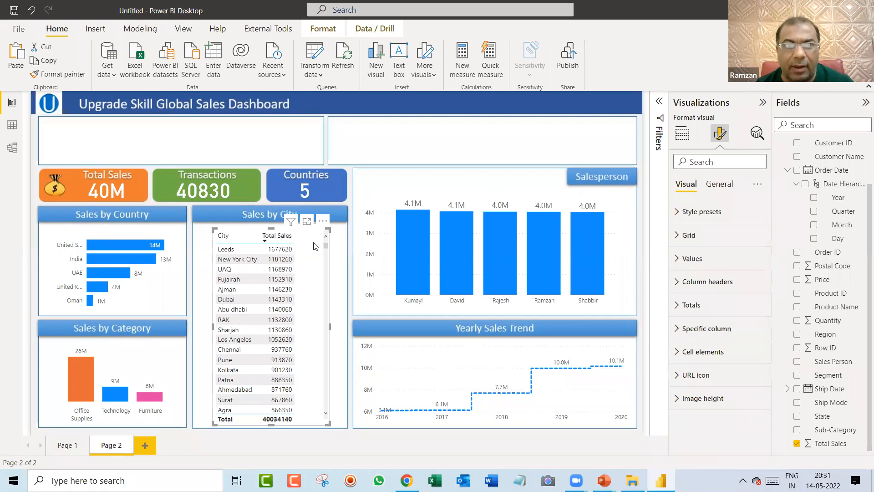
{"action": "key", "text": "Delete"}
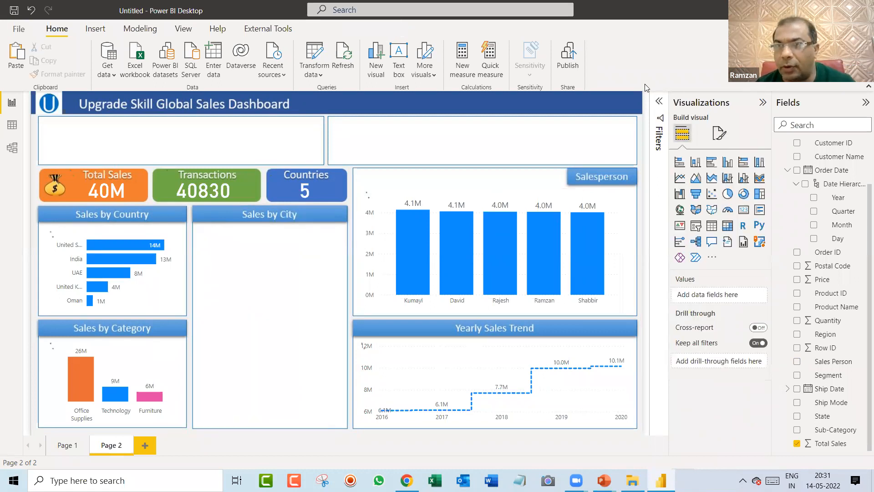
{"action": "left_click", "coordinate": [711, 226]}
{"action": "left_click_drag", "start_coordinate": [99, 102], "coordinate": [235, 239]}
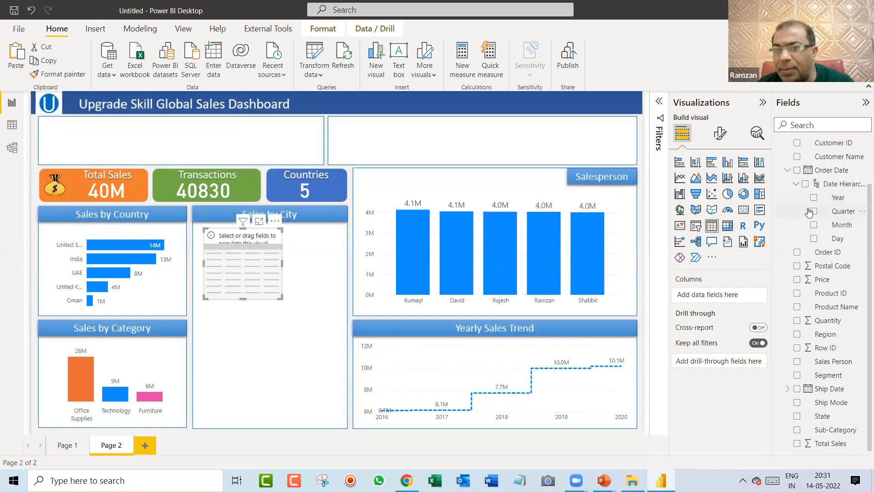
Fill the new Sales by City table with the City and Total Sales fields.
{"action": "left_click", "coordinate": [809, 128]}
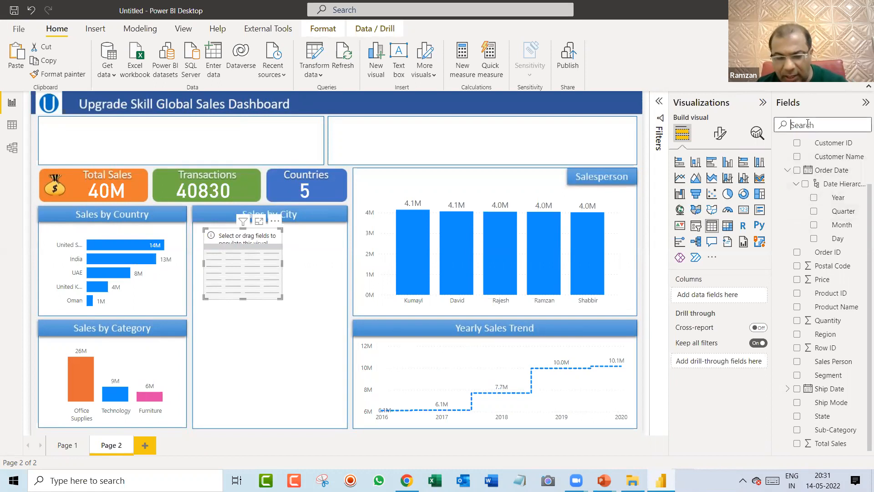
{"action": "type", "text": "city"}
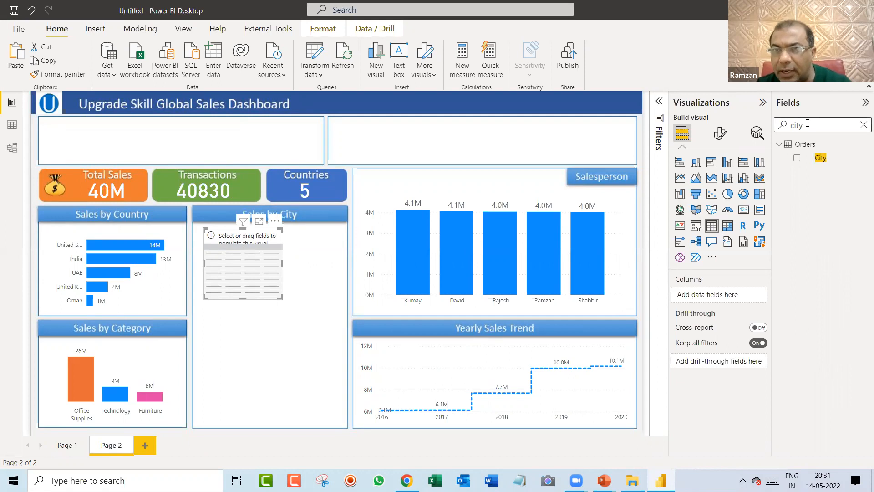
{"action": "left_click", "coordinate": [796, 159]}
{"action": "left_click_drag", "start_coordinate": [814, 125], "coordinate": [768, 127]}
{"action": "key", "text": "BackSpace"}
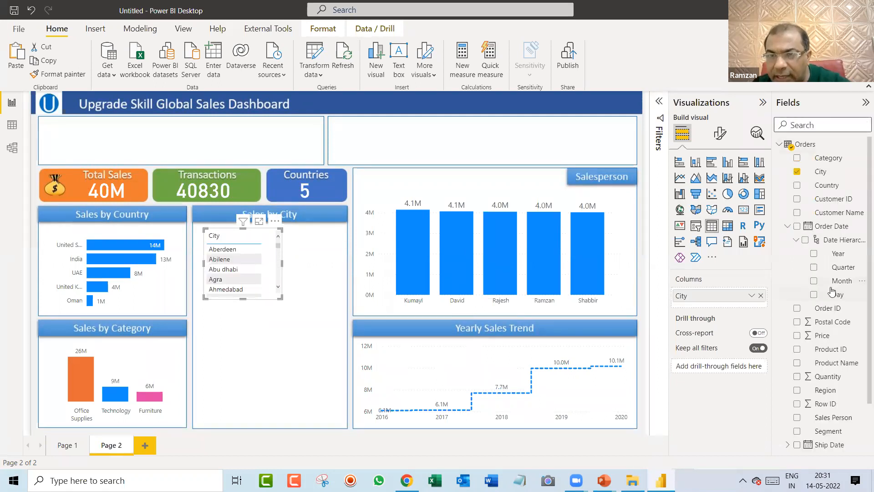
{"action": "scroll", "coordinate": [823, 342], "scroll_direction": "down", "scroll_amount": 2}
{"action": "left_click", "coordinate": [803, 443]}
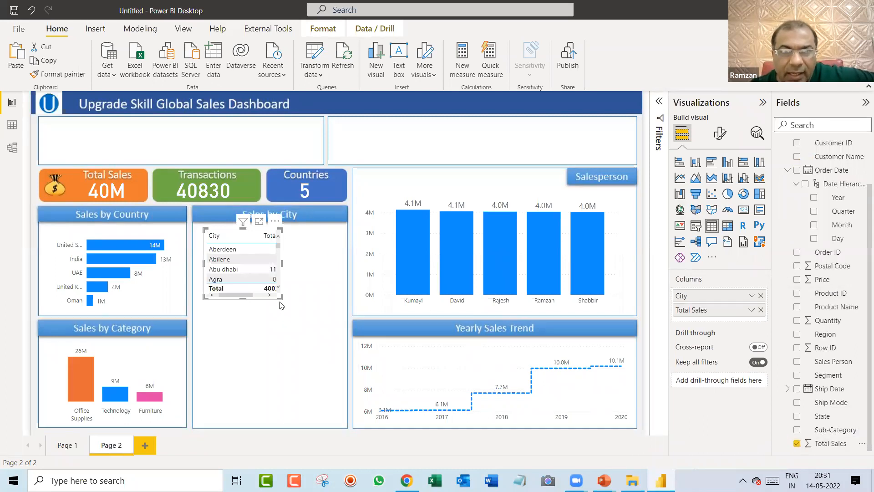
Enlarge the Sales by City table to fill its box and sort it by Total Sales in descending order.
{"action": "left_click_drag", "start_coordinate": [280, 298], "coordinate": [332, 419]}
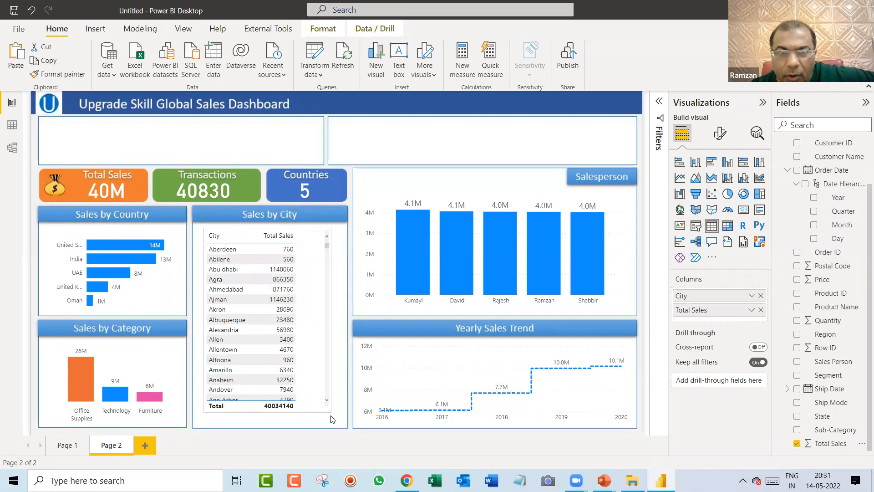
{"action": "left_click", "coordinate": [278, 236]}
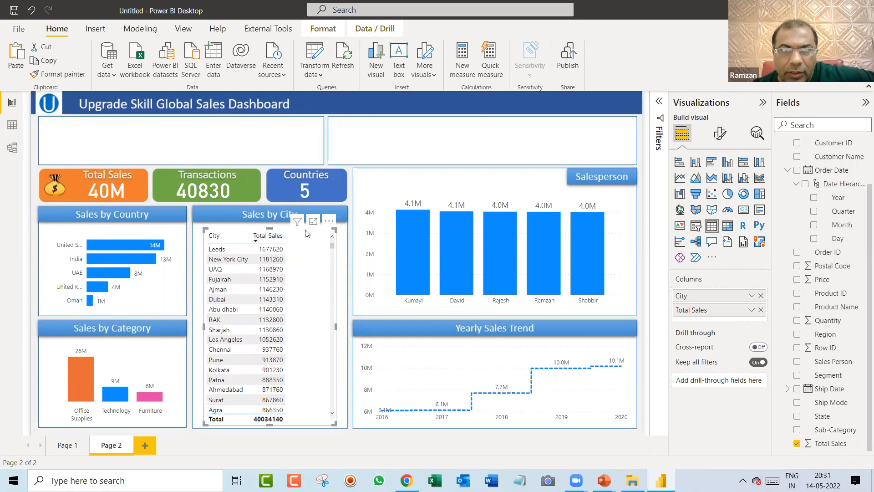
Save the report as a Power BI file named SalesDashboard2 in the 14th May Power BI Webinar folder.
{"action": "left_click", "coordinate": [518, 129]}
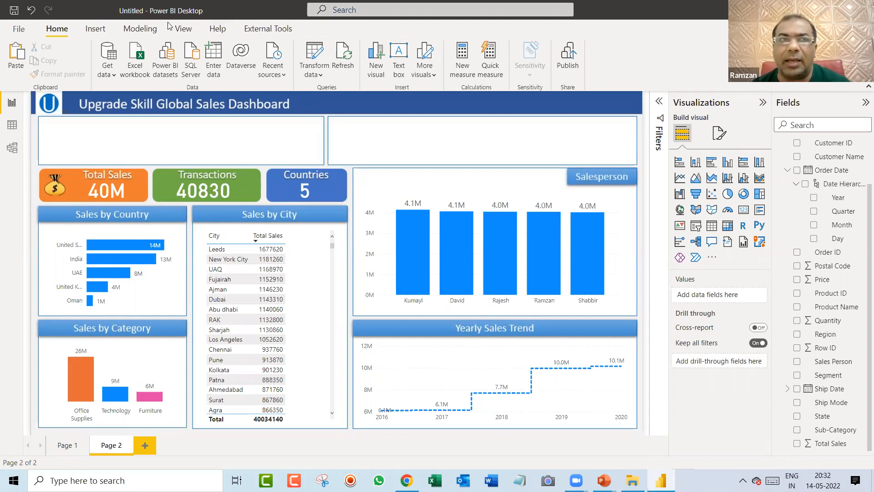
{"action": "left_click", "coordinate": [21, 33]}
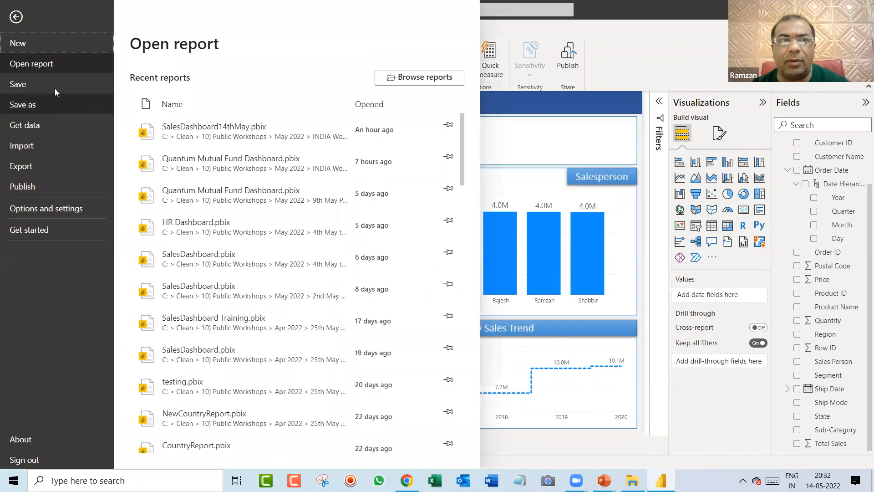
{"action": "left_click", "coordinate": [55, 88]}
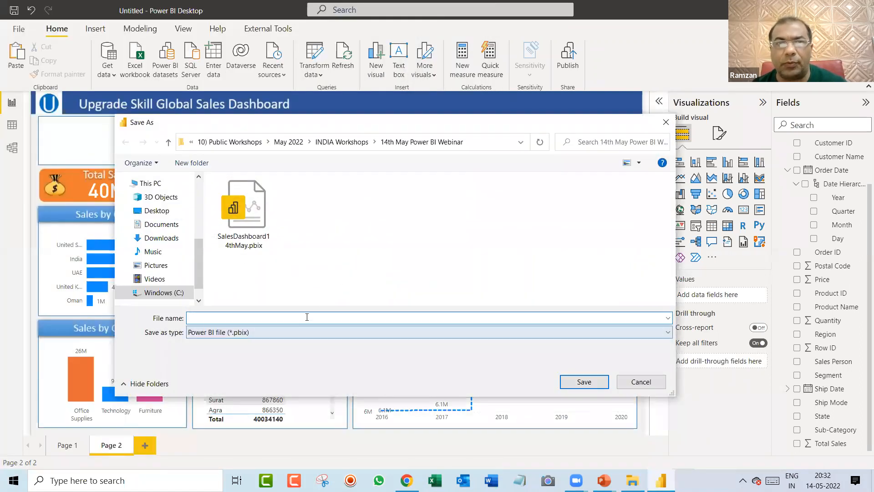
{"action": "type", "text": "SalesDashb"}
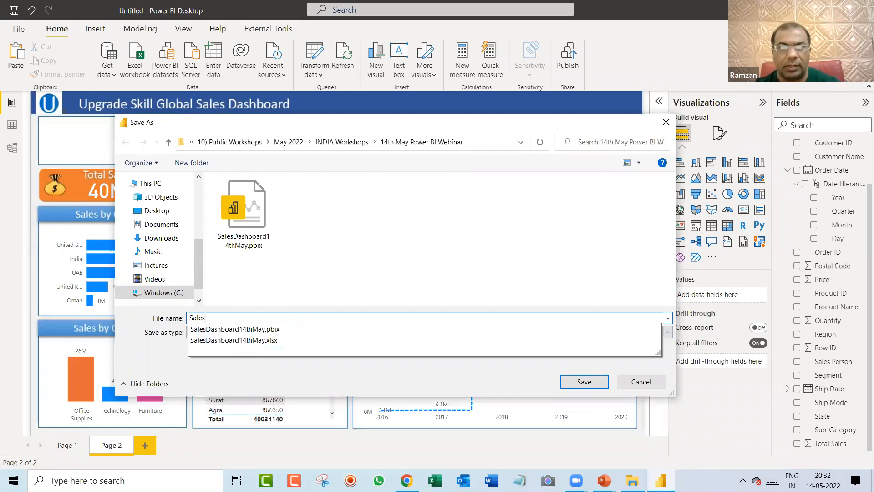
{"action": "key", "text": "BackSpace"}
{"action": "key", "text": "BackSpace"}
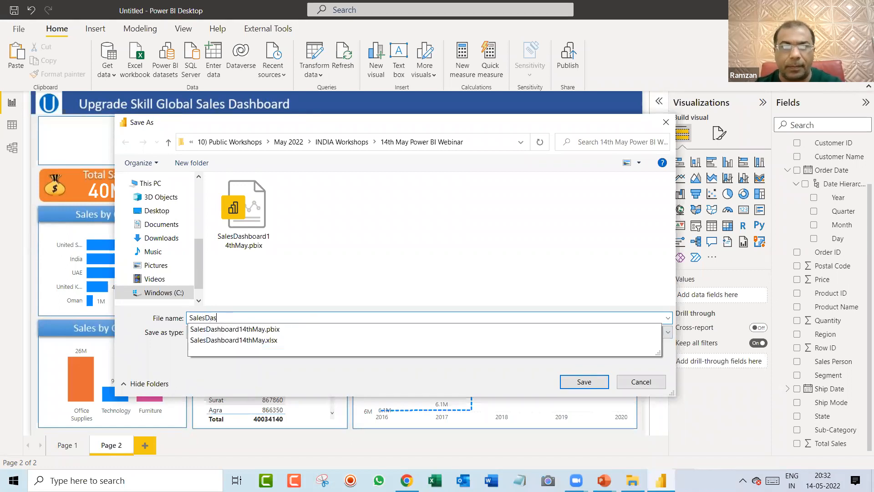
{"action": "type", "text": "s"}
{"action": "key", "text": "BackSpace"}
{"action": "type", "text": "hboard2"}
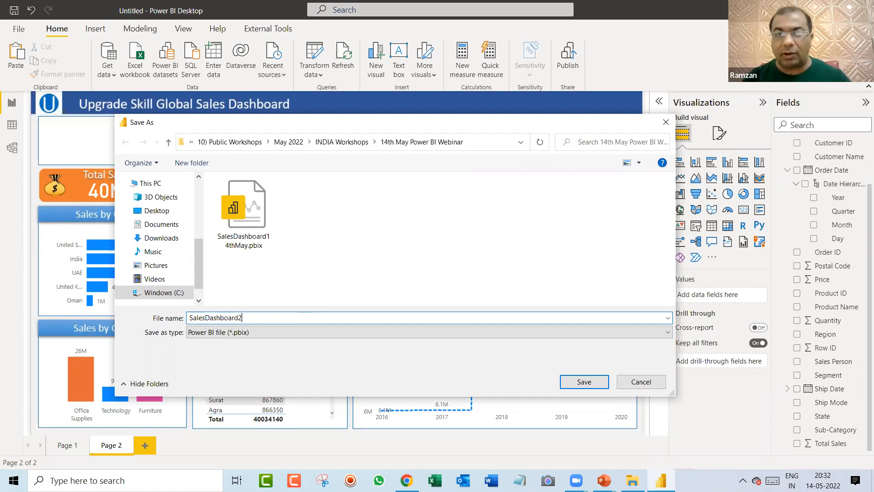
{"action": "left_click", "coordinate": [584, 382]}
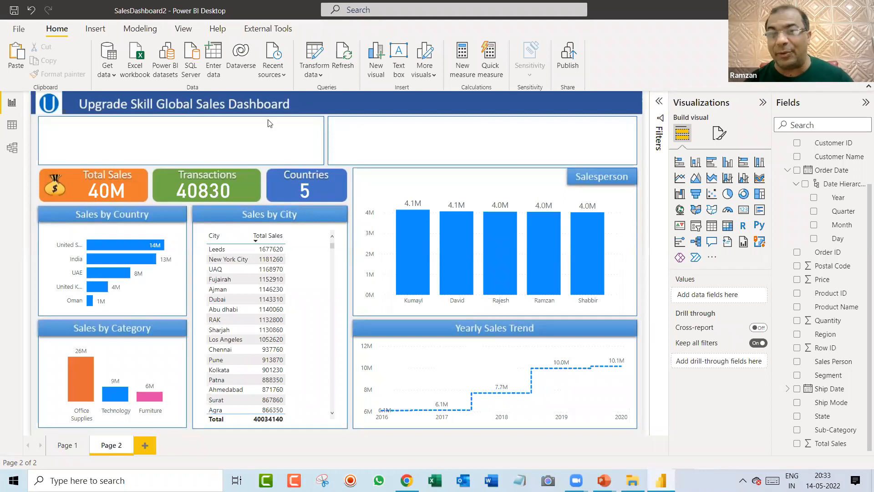
Browse the custom visuals gallery, search it for "flag" and import the Enlighten World Flag Slicer into the report.
{"action": "left_click", "coordinate": [713, 260]}
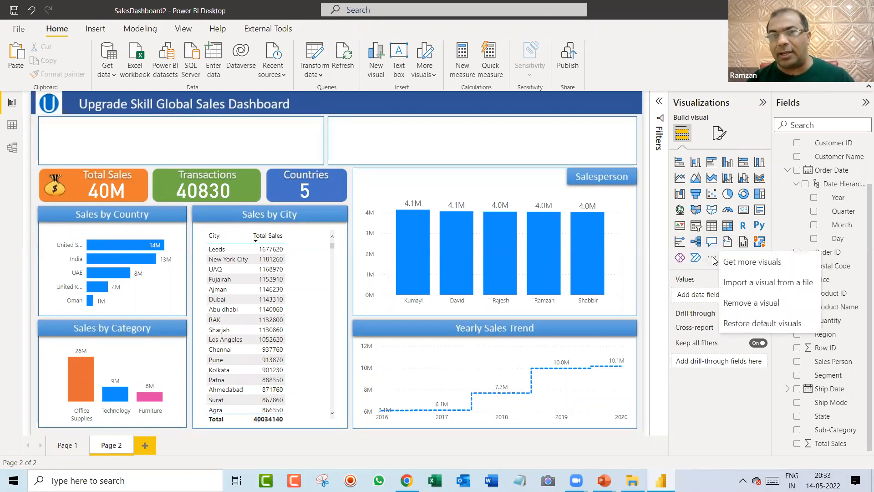
{"action": "left_click", "coordinate": [734, 262]}
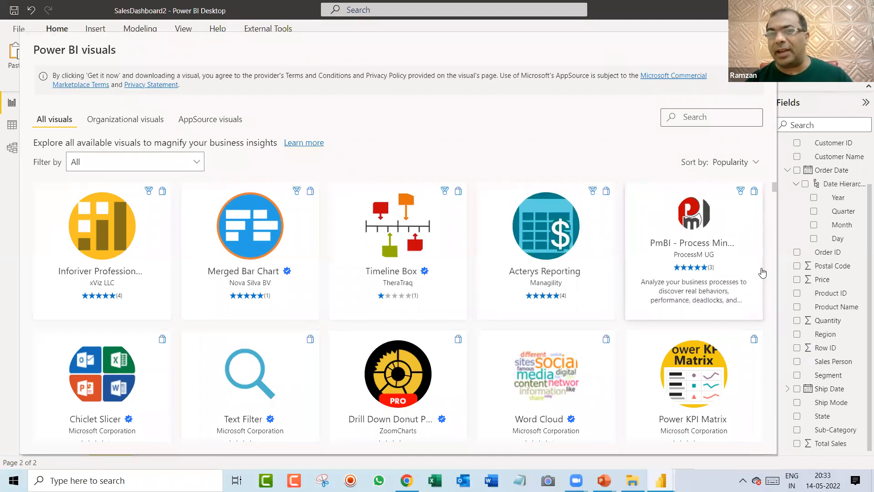
{"action": "scroll", "coordinate": [768, 317], "scroll_direction": "down", "scroll_amount": 10}
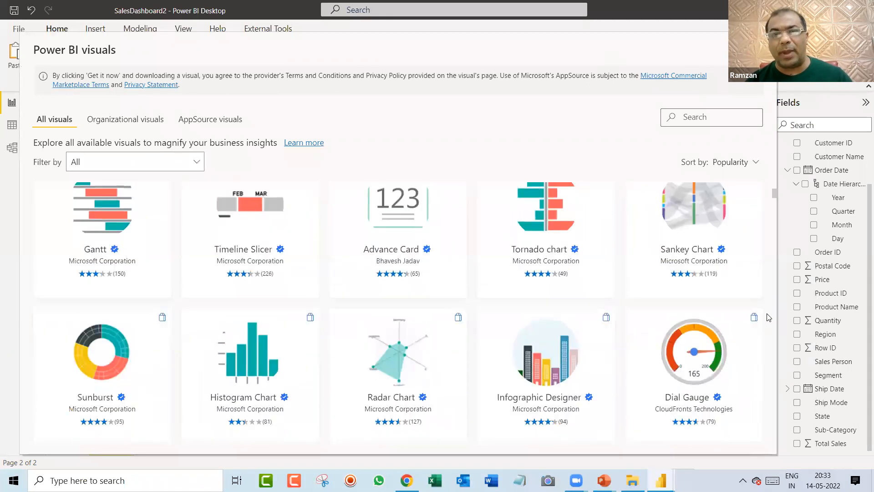
{"action": "scroll", "coordinate": [768, 317], "scroll_direction": "down", "scroll_amount": 1}
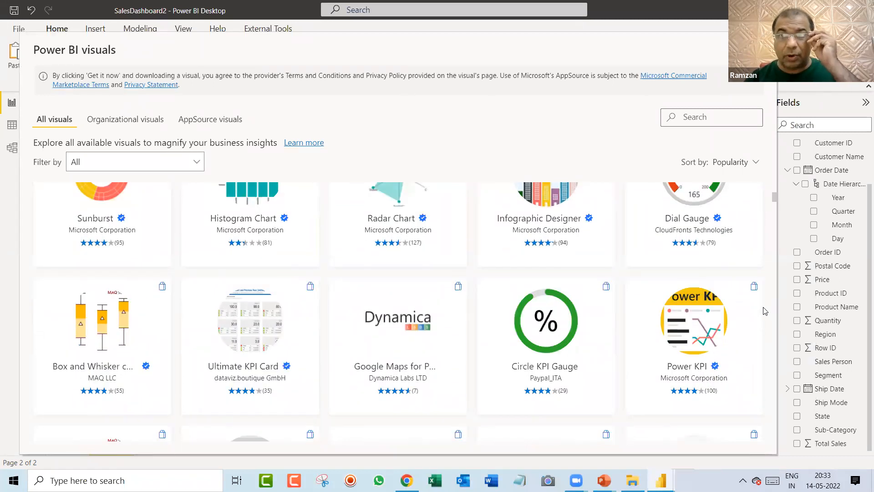
{"action": "scroll", "coordinate": [765, 310], "scroll_direction": "up", "scroll_amount": 10}
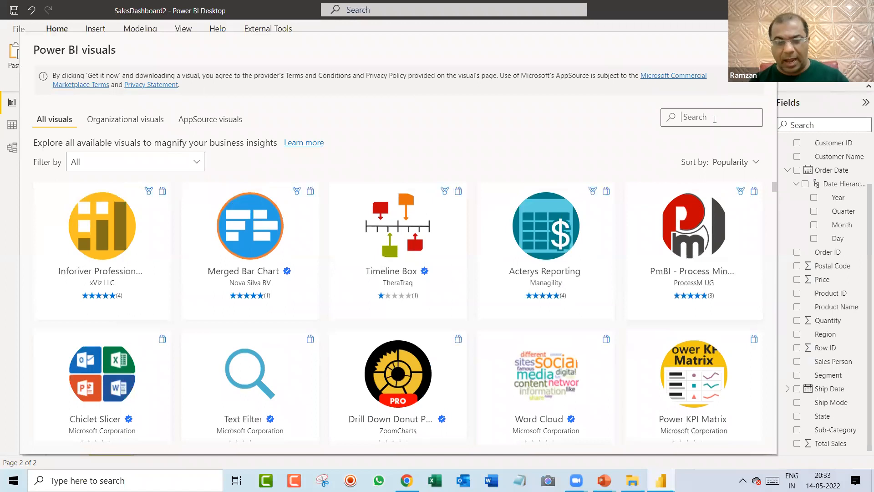
{"action": "left_click", "coordinate": [715, 119]}
{"action": "type", "text": "fl"}
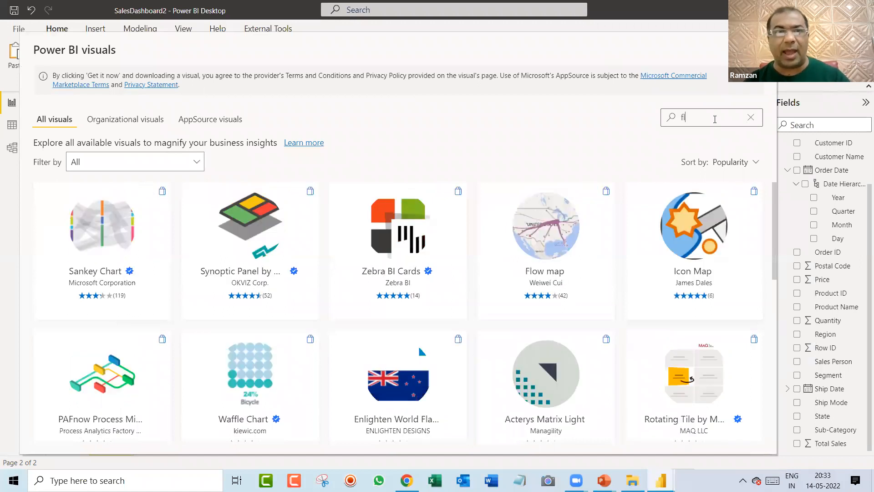
{"action": "type", "text": "ag"}
{"action": "left_click", "coordinate": [146, 257]}
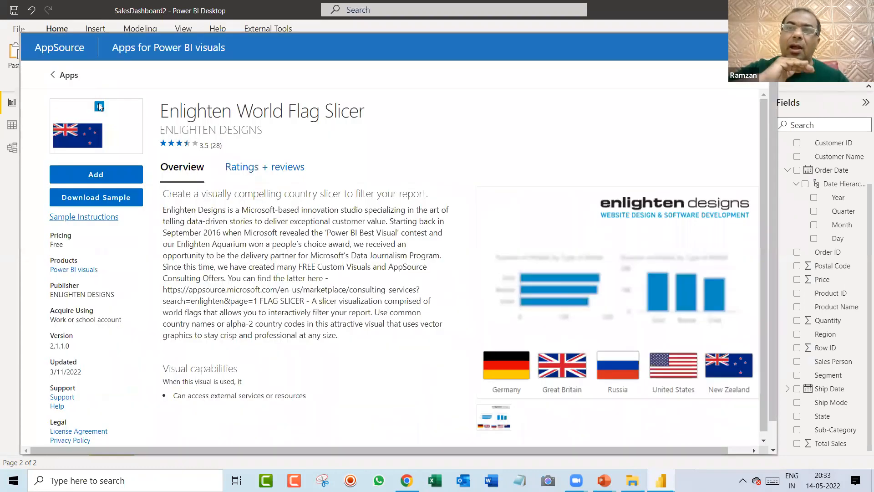
{"action": "left_click", "coordinate": [99, 177]}
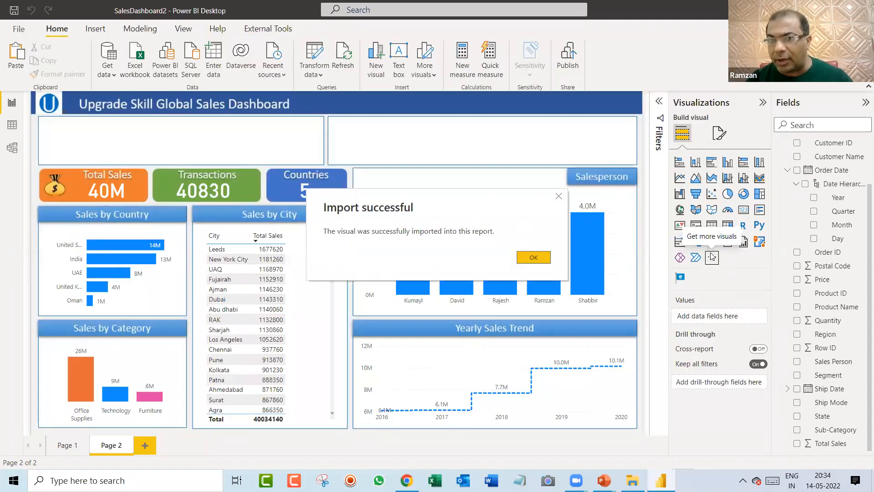
{"action": "left_click", "coordinate": [539, 259]}
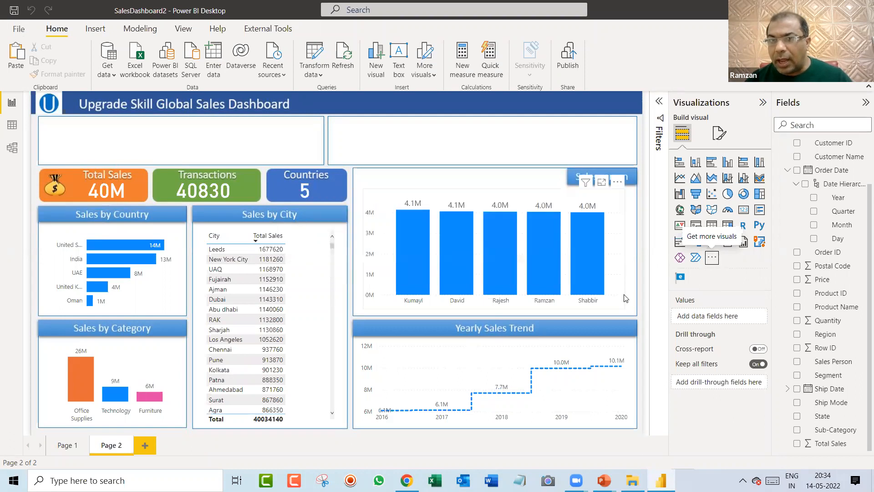
Place an Enlighten World Flag Slicer in the empty box above the cards and fill it with the Country field.
{"action": "left_click", "coordinate": [680, 278]}
{"action": "left_click_drag", "start_coordinate": [125, 134], "coordinate": [98, 161]}
{"action": "left_click_drag", "start_coordinate": [120, 191], "coordinate": [315, 159]}
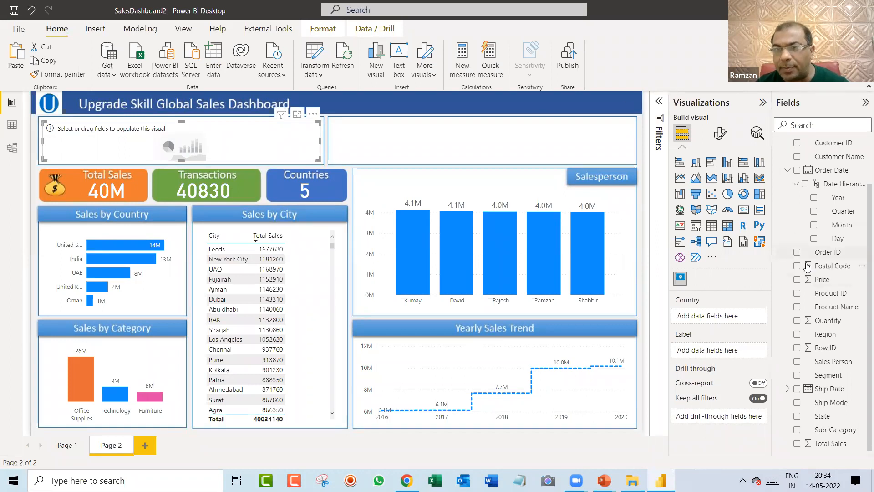
{"action": "scroll", "coordinate": [800, 260], "scroll_direction": "up", "scroll_amount": 2}
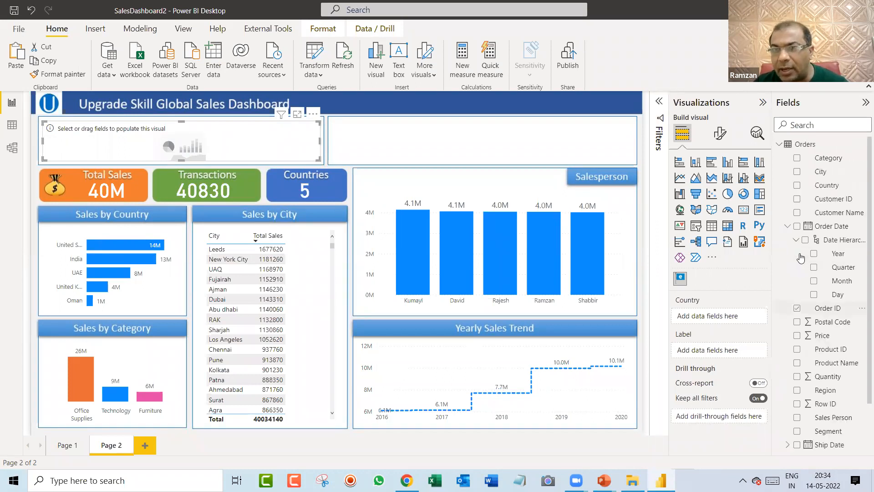
{"action": "left_click", "coordinate": [796, 185]}
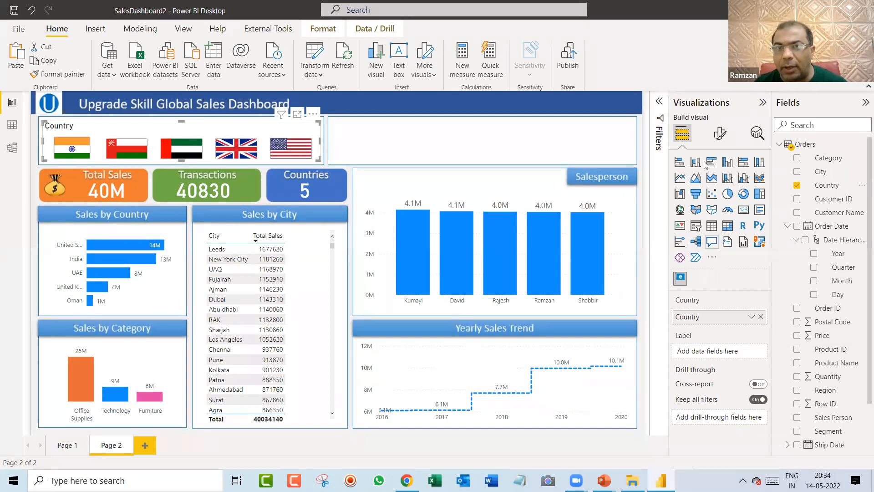
Turn off the flag slicer's title and extend the visual upward so the country names fit below the flags.
{"action": "left_click", "coordinate": [711, 137]}
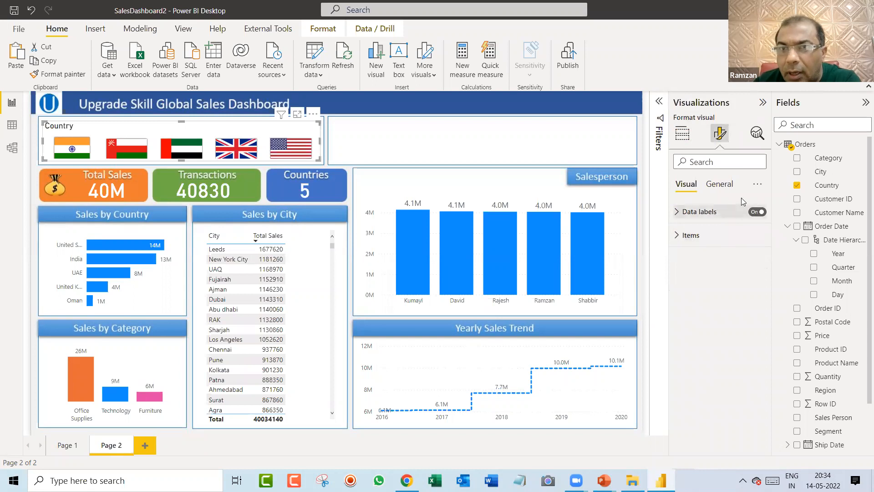
{"action": "left_click", "coordinate": [720, 186]}
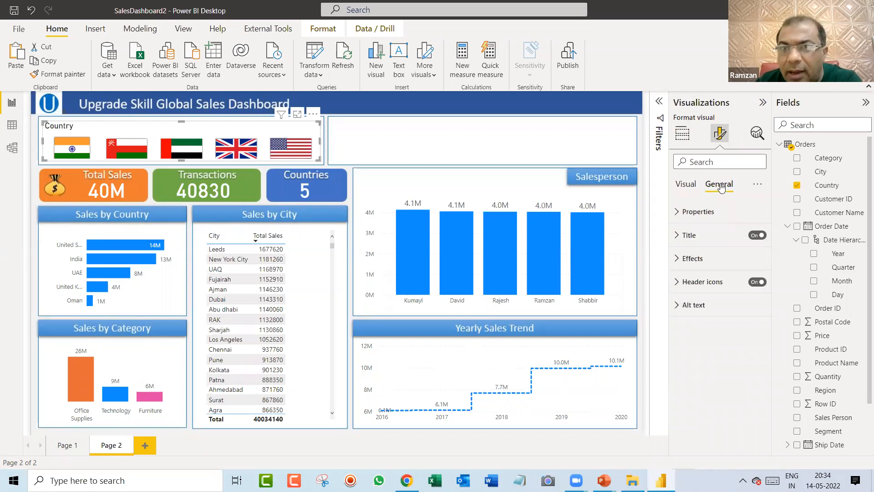
{"action": "left_click", "coordinate": [755, 235]}
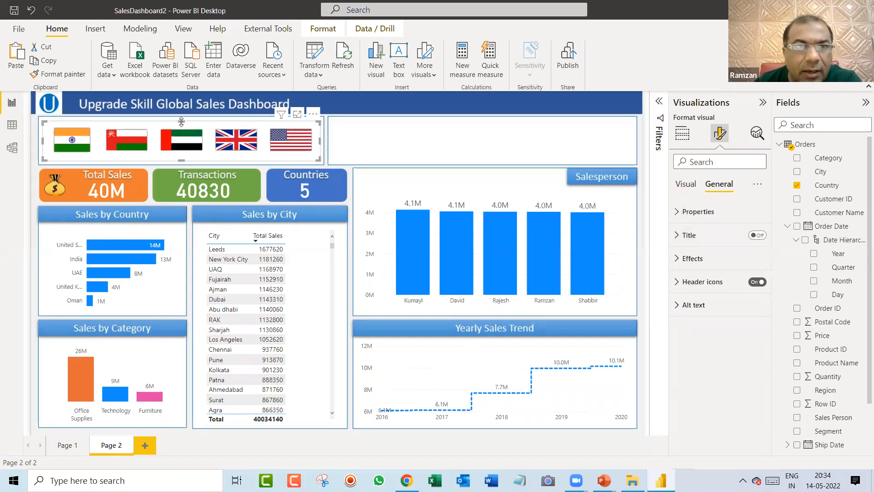
{"action": "left_click_drag", "start_coordinate": [184, 123], "coordinate": [183, 115]}
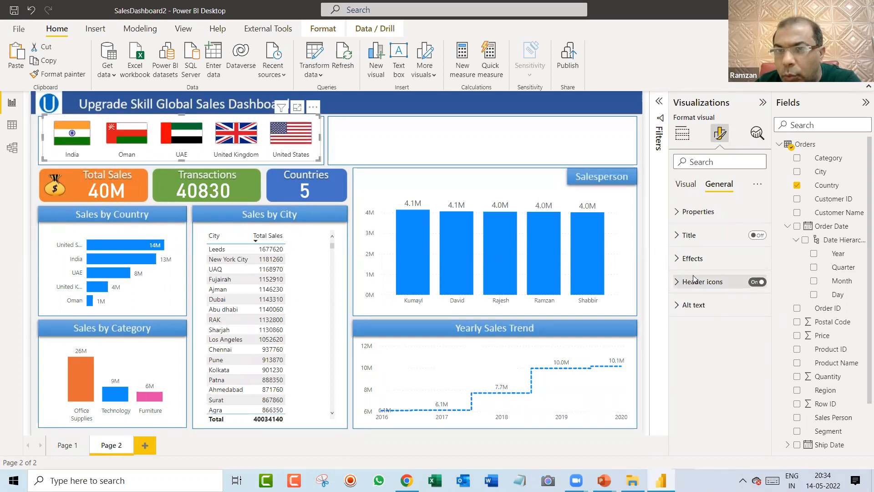
Set the flag slicer's background transparency to 100% and deselect the visual.
{"action": "left_click", "coordinate": [678, 261]}
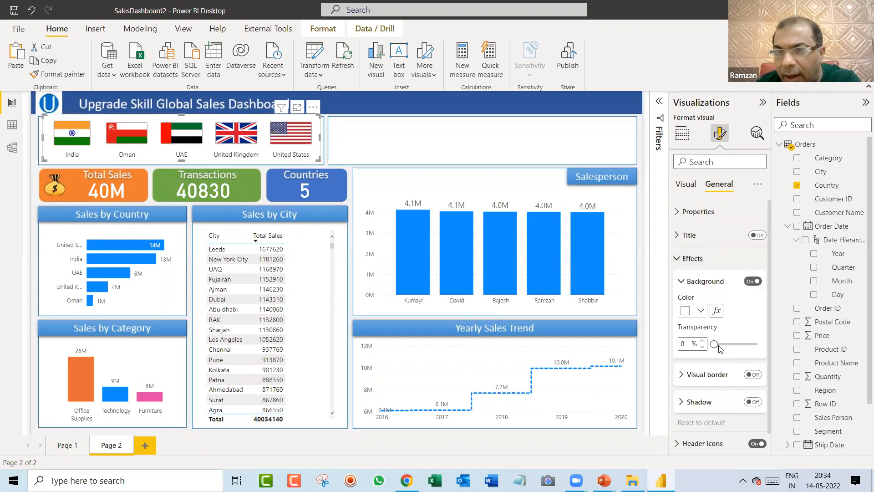
{"action": "left_click_drag", "start_coordinate": [715, 344], "coordinate": [766, 348]}
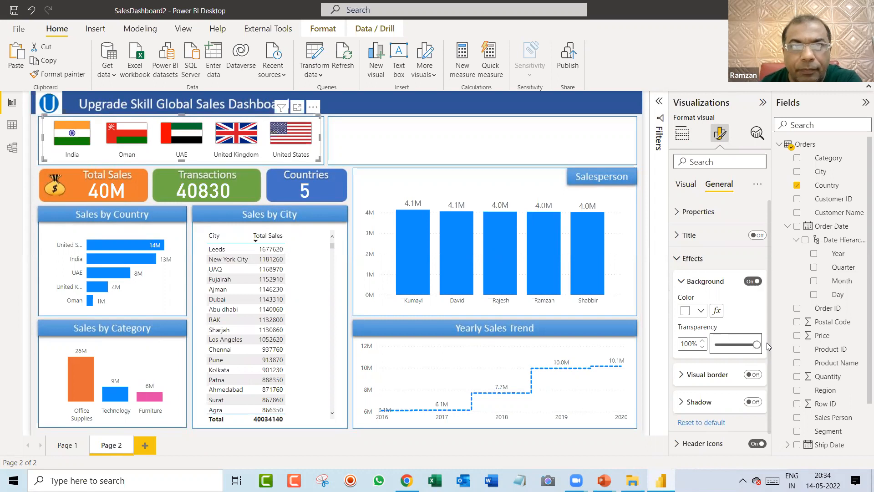
{"action": "left_click", "coordinate": [550, 138]}
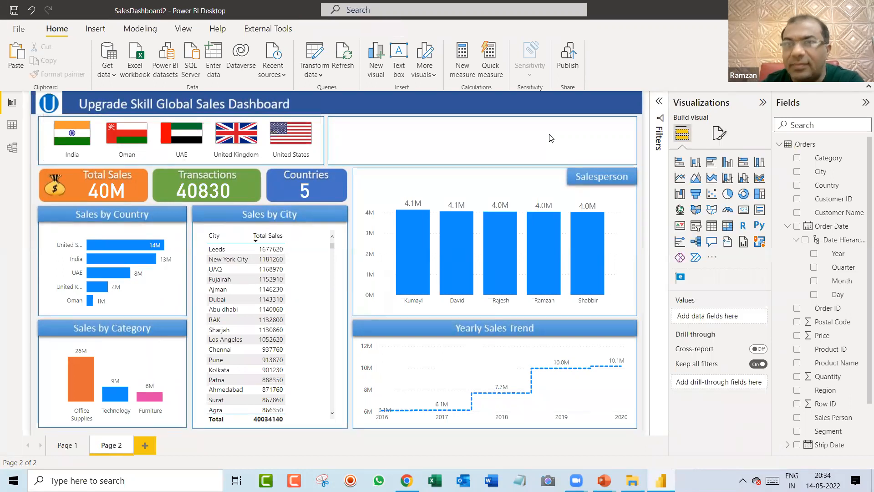
Add a slicer as a wide, short strip above the remaining empty box and fill it with the Order Date Year field.
{"action": "left_click", "coordinate": [696, 225]}
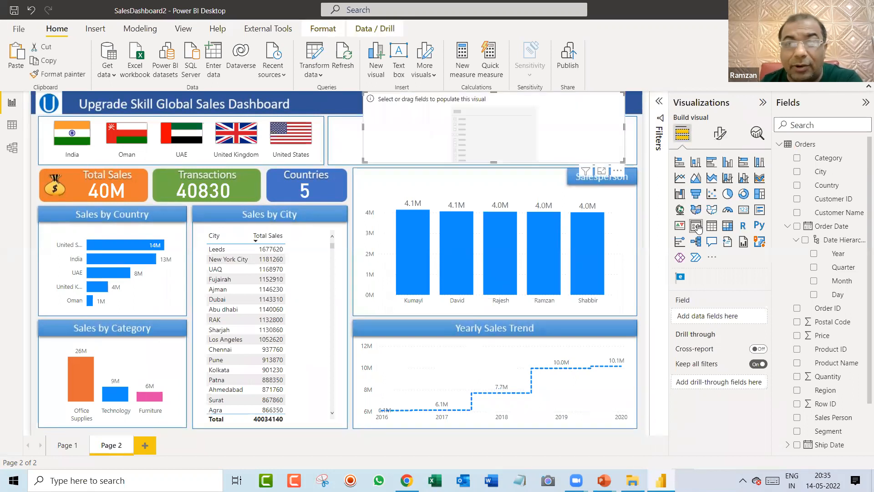
{"action": "left_click_drag", "start_coordinate": [623, 160], "coordinate": [630, 117]}
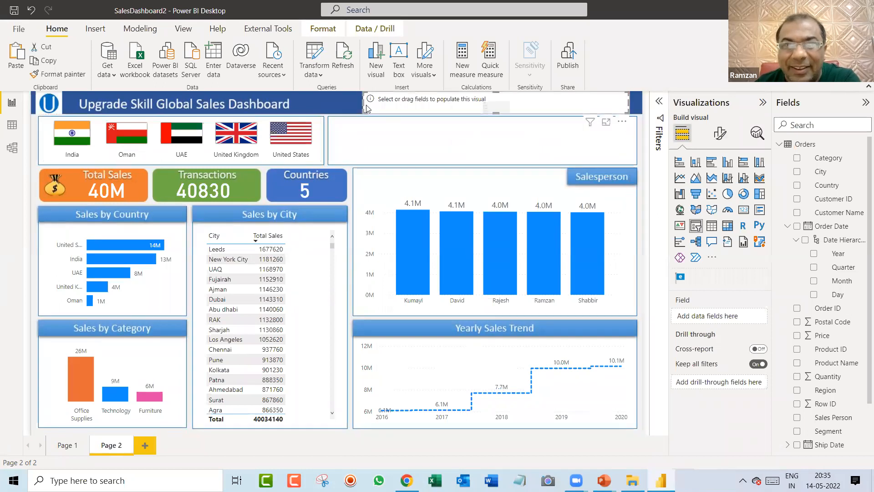
{"action": "left_click_drag", "start_coordinate": [360, 105], "coordinate": [332, 106]}
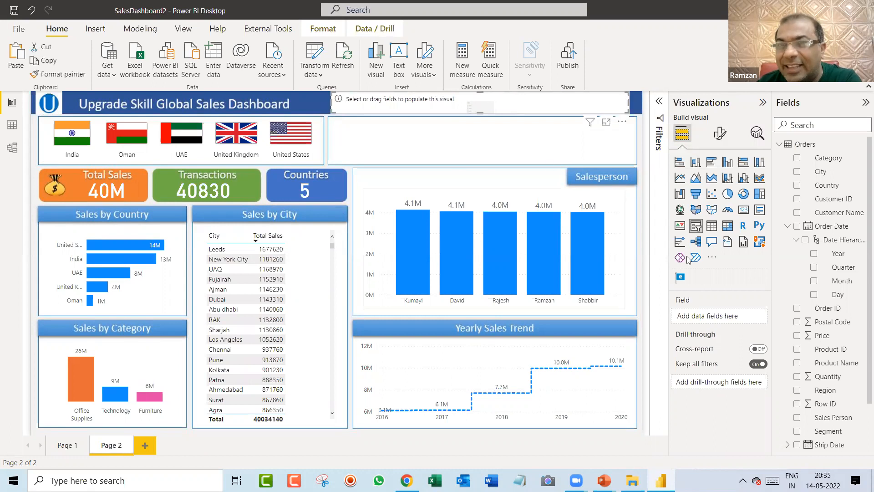
{"action": "left_click", "coordinate": [814, 254]}
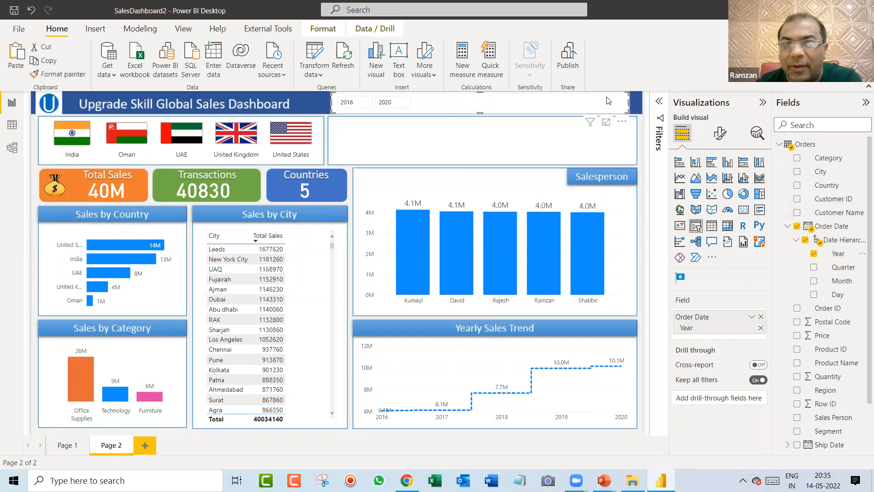
Increase the Year slicer's height and change its style to List.
{"action": "left_click_drag", "start_coordinate": [627, 111], "coordinate": [628, 175]}
{"action": "left_click", "coordinate": [622, 101]}
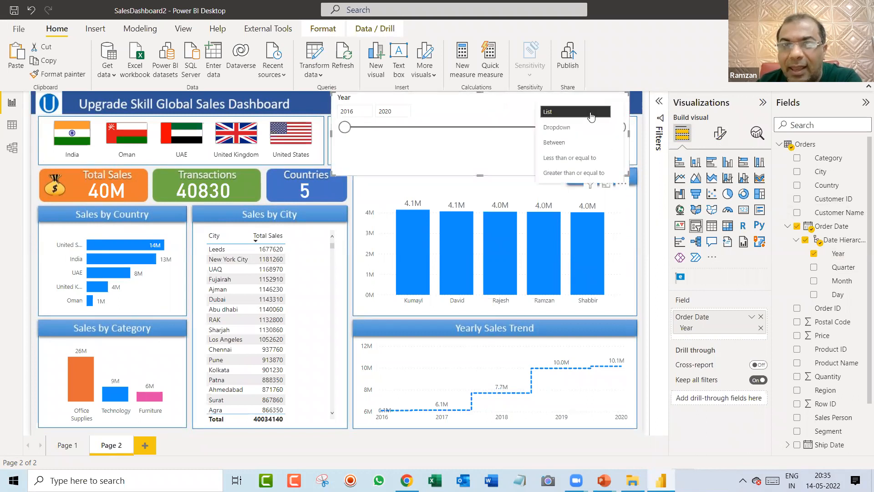
{"action": "left_click", "coordinate": [588, 114]}
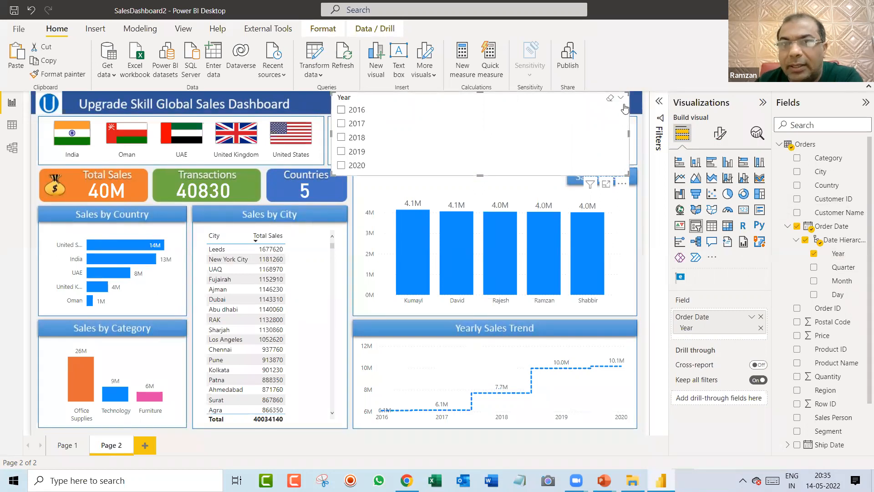
{"action": "left_click", "coordinate": [622, 102]}
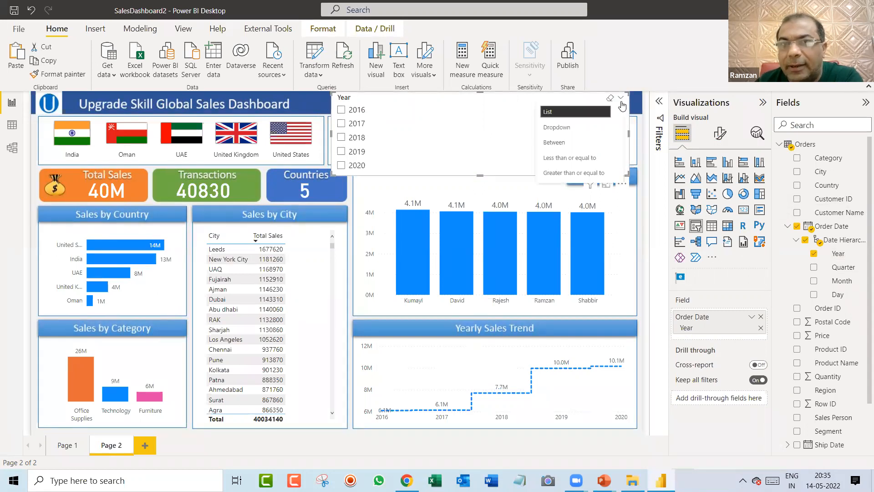
{"action": "left_click", "coordinate": [593, 113]}
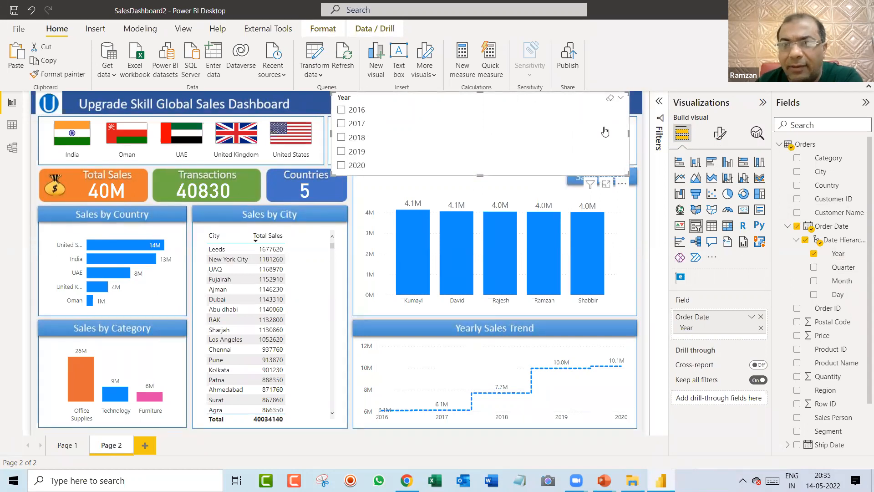
Set the Year slicer's orientation to Horizontal and shrink its height so all years sit in one row within the title banner.
{"action": "left_click", "coordinate": [719, 133]}
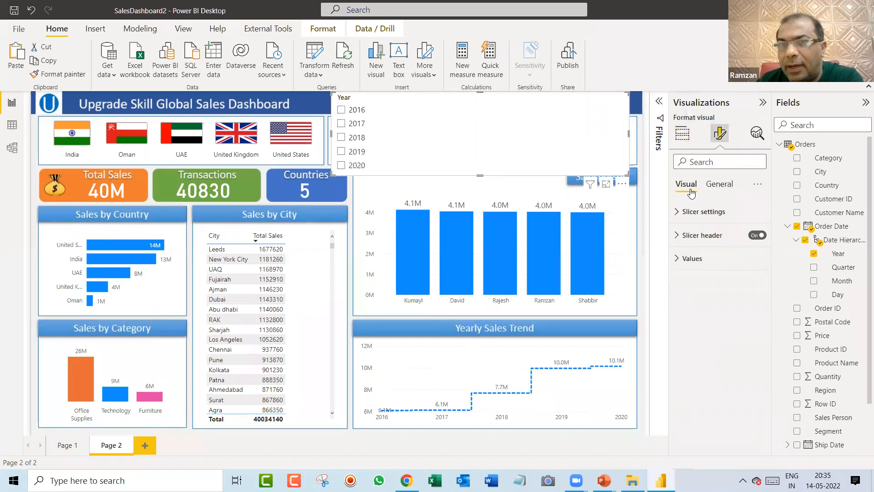
{"action": "left_click", "coordinate": [719, 184]}
{"action": "left_click", "coordinate": [680, 212]}
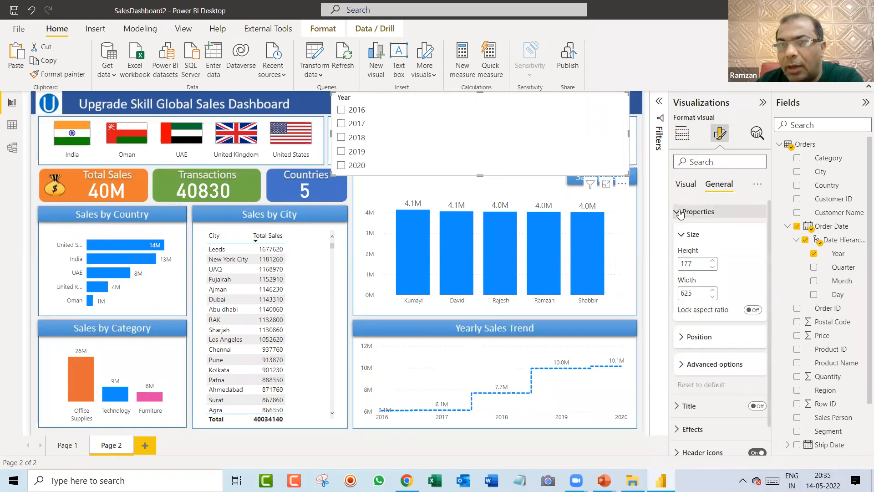
{"action": "left_click", "coordinate": [680, 212]}
{"action": "left_click", "coordinate": [687, 184]}
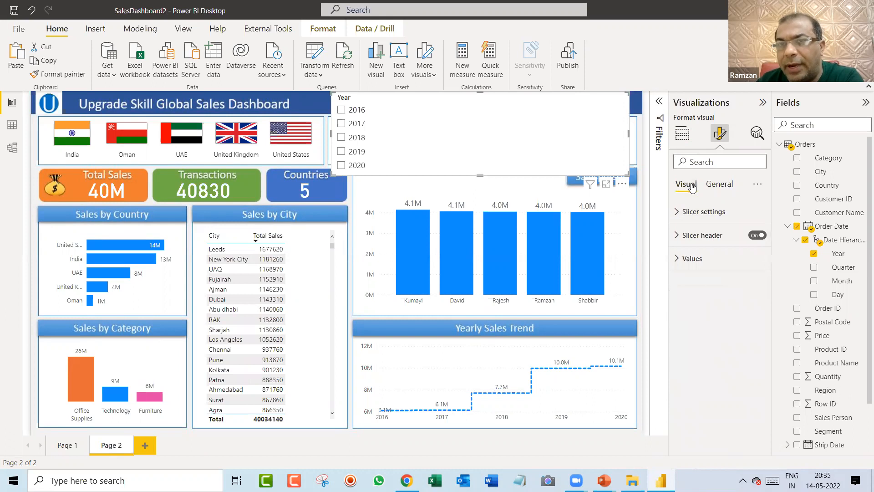
{"action": "left_click", "coordinate": [704, 212]}
{"action": "left_click", "coordinate": [714, 265]}
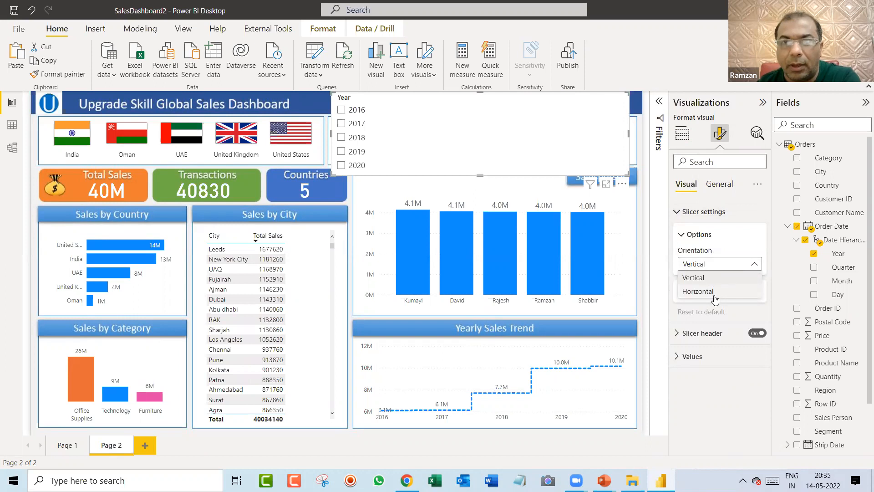
{"action": "left_click", "coordinate": [707, 292]}
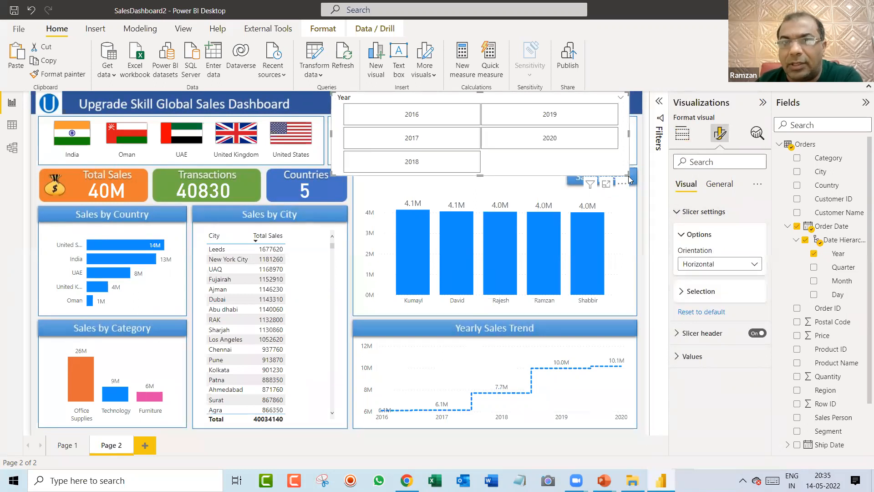
{"action": "left_click_drag", "start_coordinate": [625, 172], "coordinate": [634, 114]}
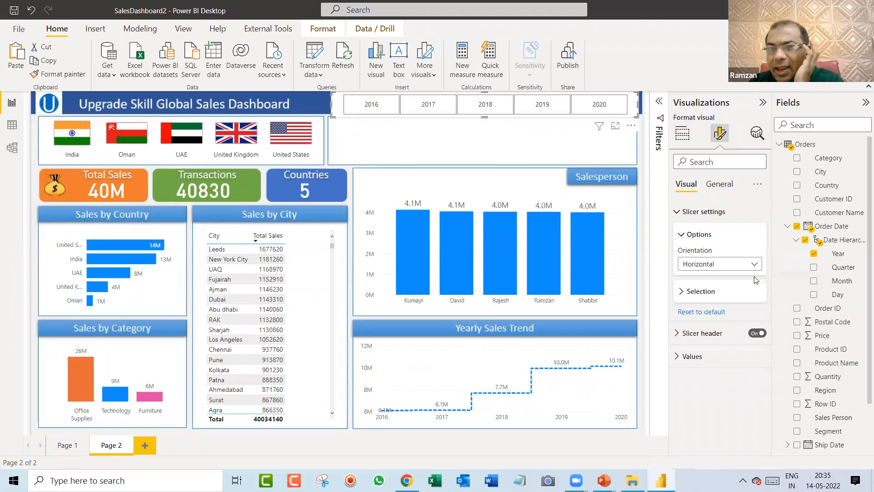
Set the Year slicer's background transparency to 100%.
{"action": "left_click", "coordinate": [717, 185]}
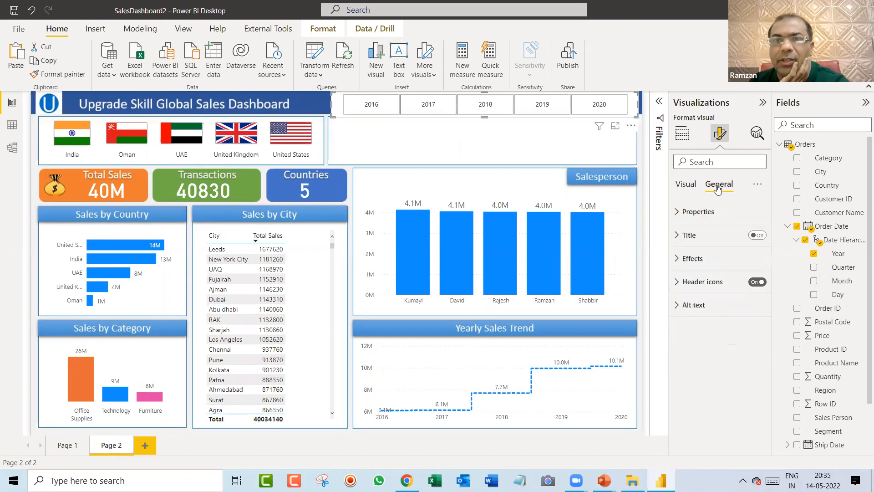
{"action": "left_click", "coordinate": [688, 258]}
{"action": "scroll", "coordinate": [718, 224], "scroll_direction": "down", "scroll_amount": 1}
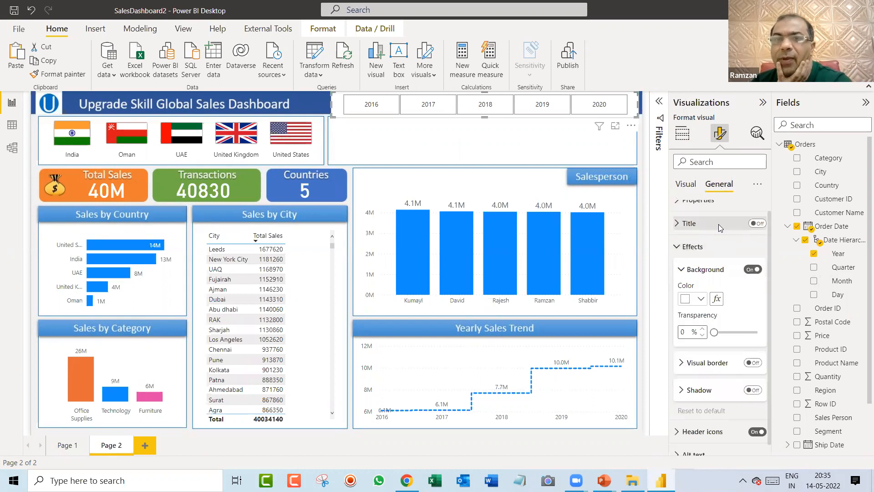
{"action": "left_click_drag", "start_coordinate": [714, 321], "coordinate": [757, 324]}
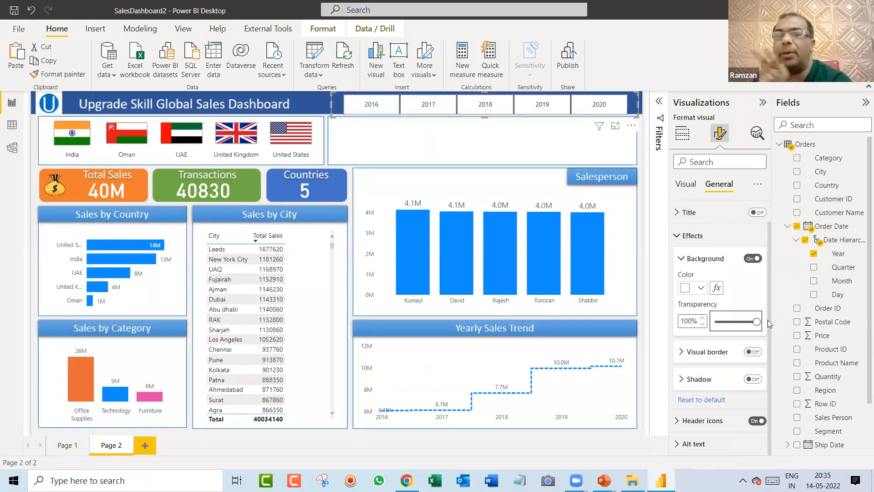
Format the Year slicer's values with font size 15, a dark blue font color and bold.
{"action": "left_click", "coordinate": [684, 187]}
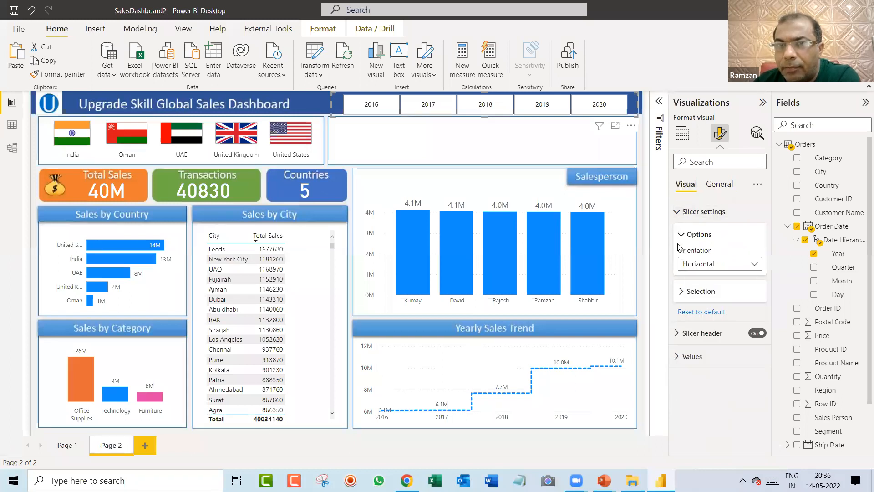
{"action": "left_click", "coordinate": [692, 356]}
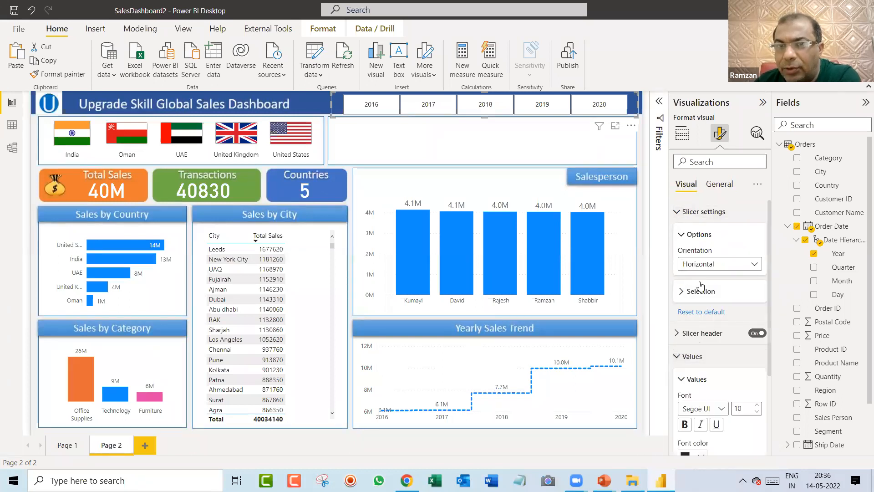
{"action": "scroll", "coordinate": [701, 286], "scroll_direction": "down", "scroll_amount": 3}
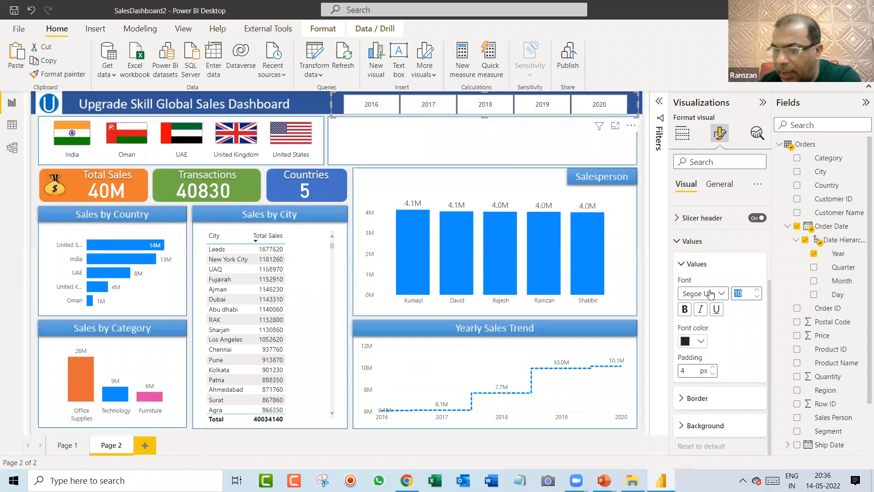
{"action": "type", "text": "14"}
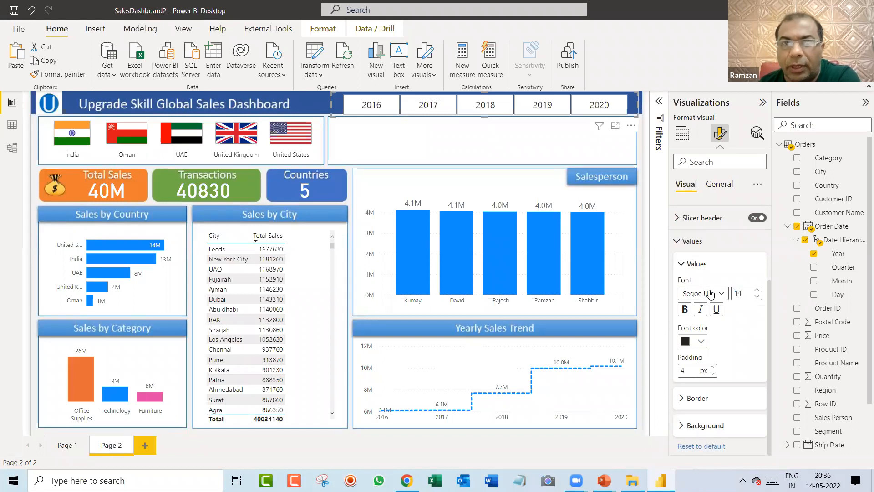
{"action": "left_click_drag", "start_coordinate": [743, 293], "coordinate": [719, 291]}
{"action": "type", "text": "15"}
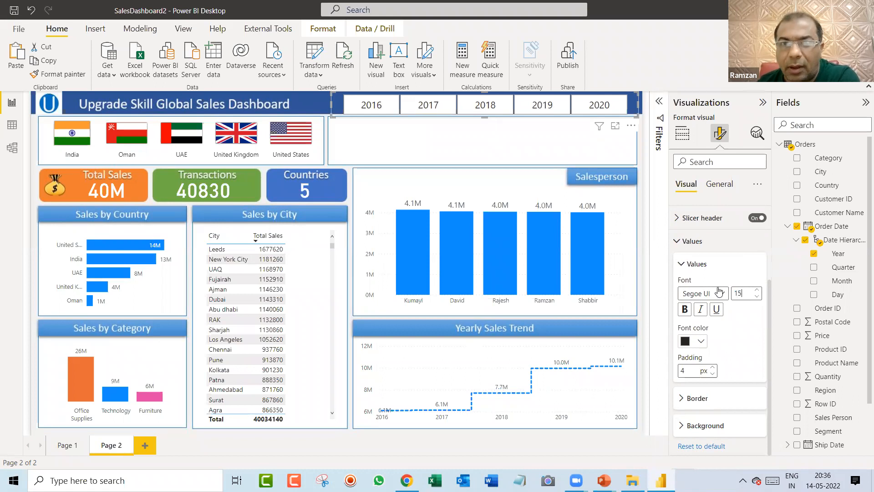
{"action": "left_click", "coordinate": [700, 341]}
{"action": "left_click", "coordinate": [740, 160]}
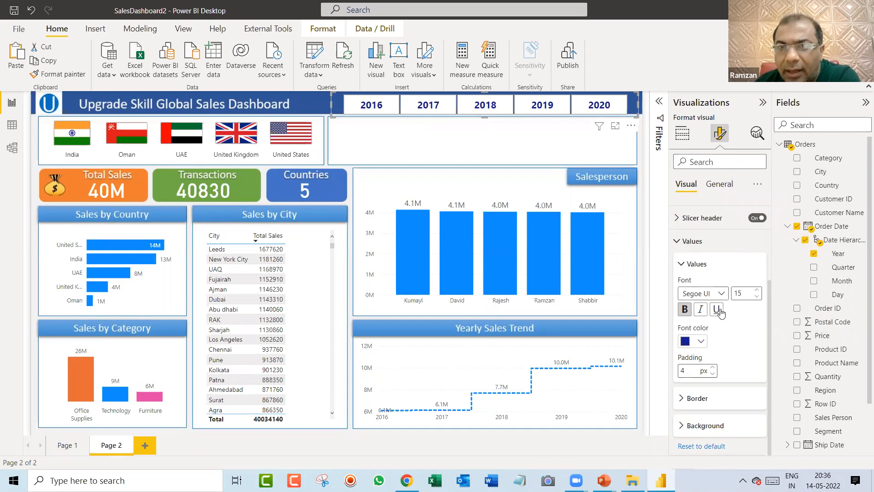
{"action": "left_click", "coordinate": [685, 310]}
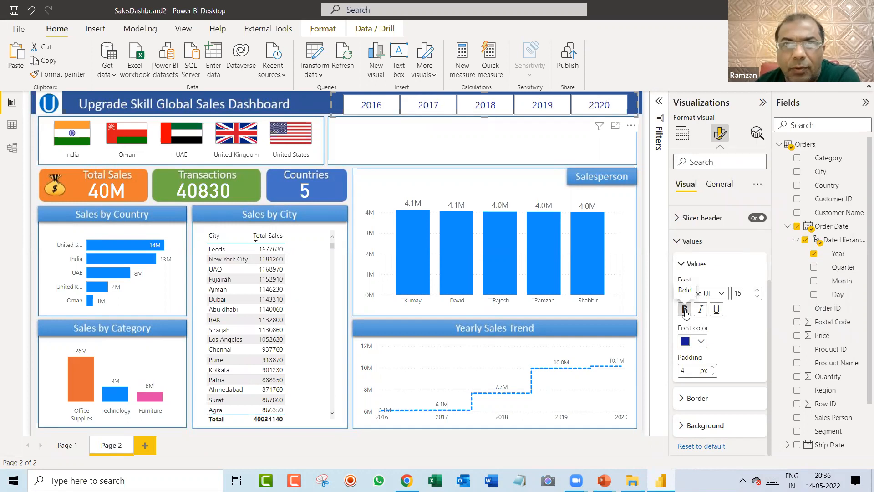
{"action": "left_click", "coordinate": [685, 310]}
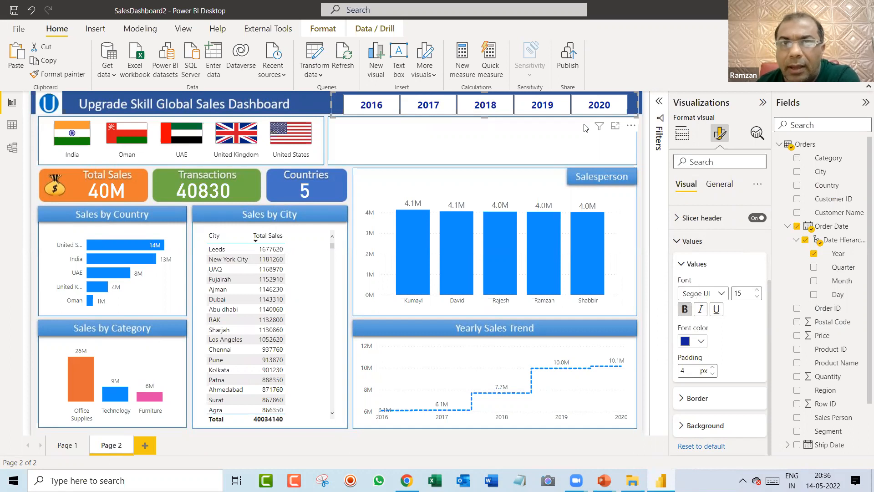
Duplicate the Year slicer, place the copy in the empty box directly below it and replace its Year field with Quarter.
{"action": "key", "text": "Up"}
{"action": "key", "text": "Up"}
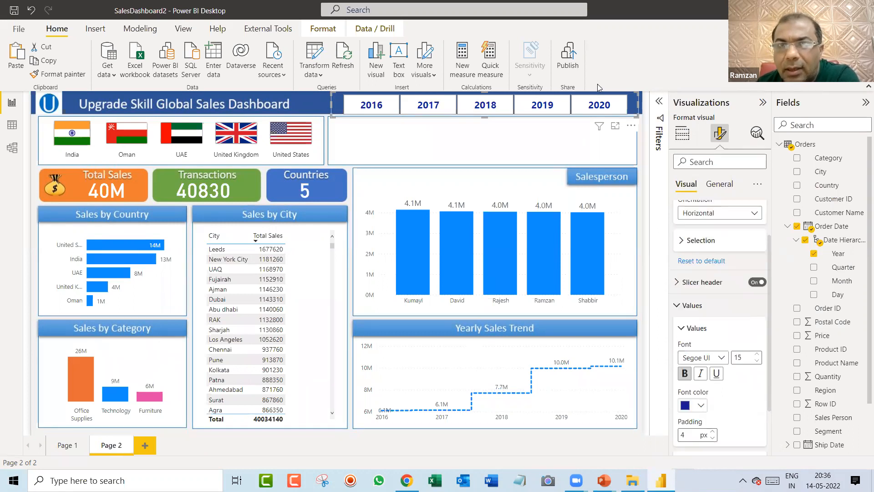
{"action": "left_click", "coordinate": [635, 100]}
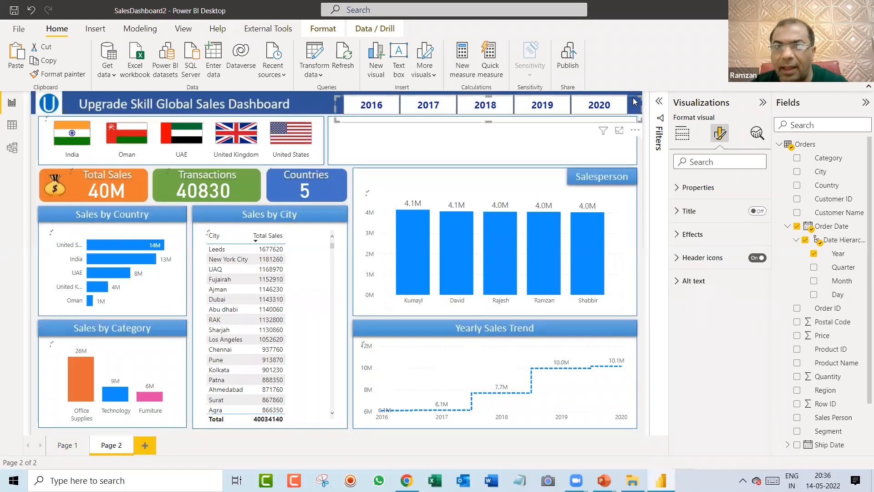
{"action": "left_click_drag", "start_coordinate": [633, 98], "coordinate": [631, 124]}
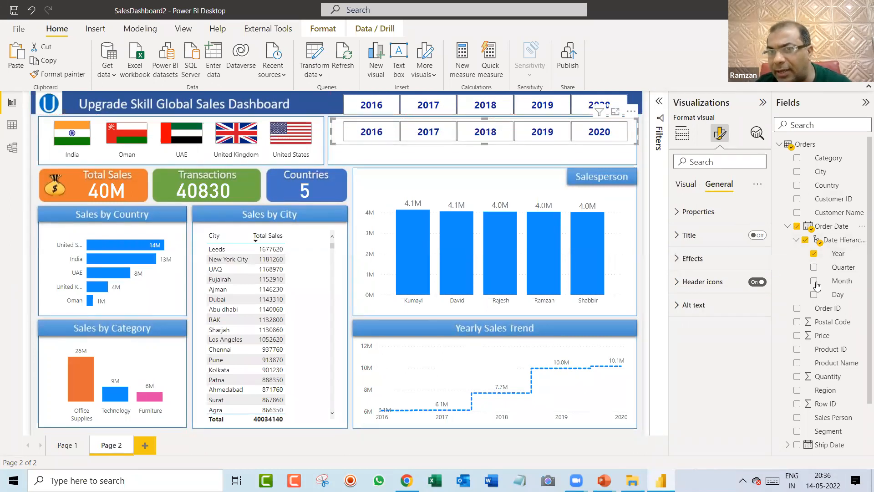
{"action": "left_click", "coordinate": [813, 254]}
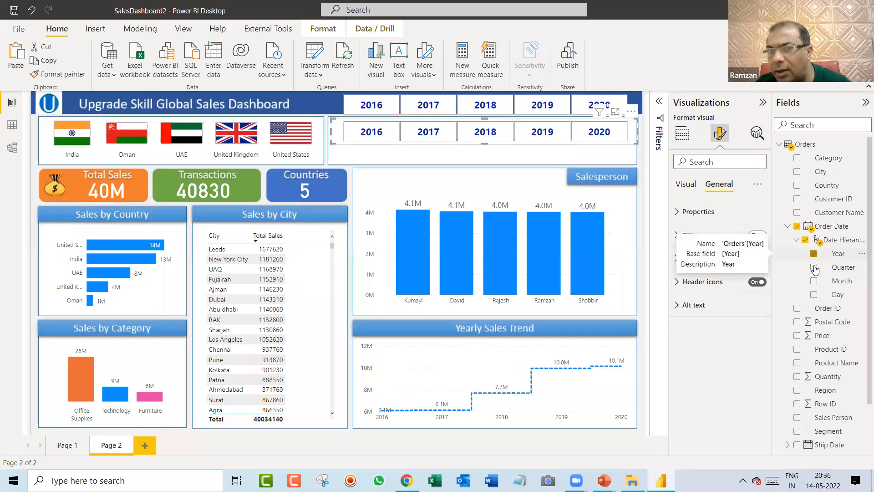
{"action": "left_click", "coordinate": [813, 267]}
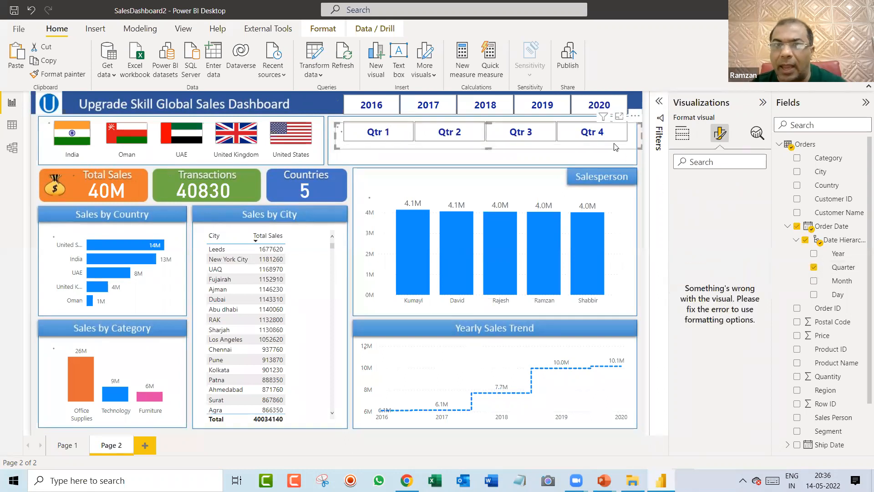
Duplicate the Quarter slicer, place the copy directly below it with Month as its field, and save the report.
{"action": "left_click_drag", "start_coordinate": [607, 150], "coordinate": [611, 171]}
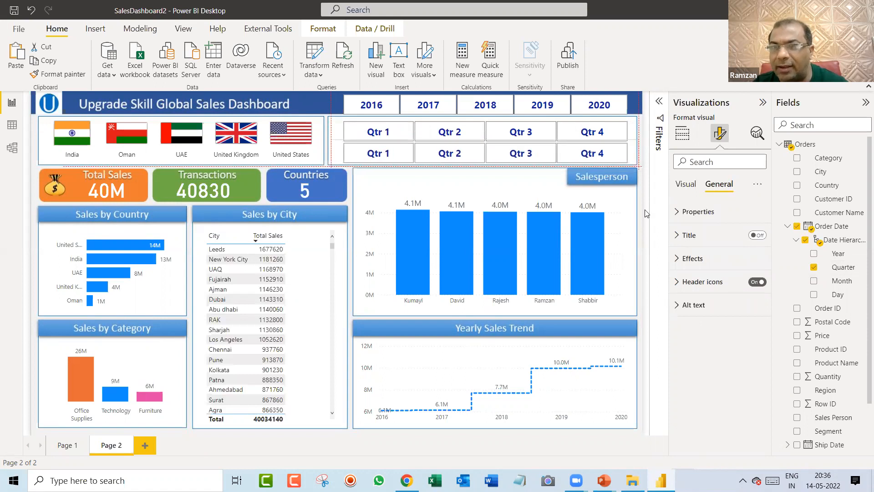
{"action": "left_click", "coordinate": [814, 268]}
{"action": "left_click", "coordinate": [814, 282]}
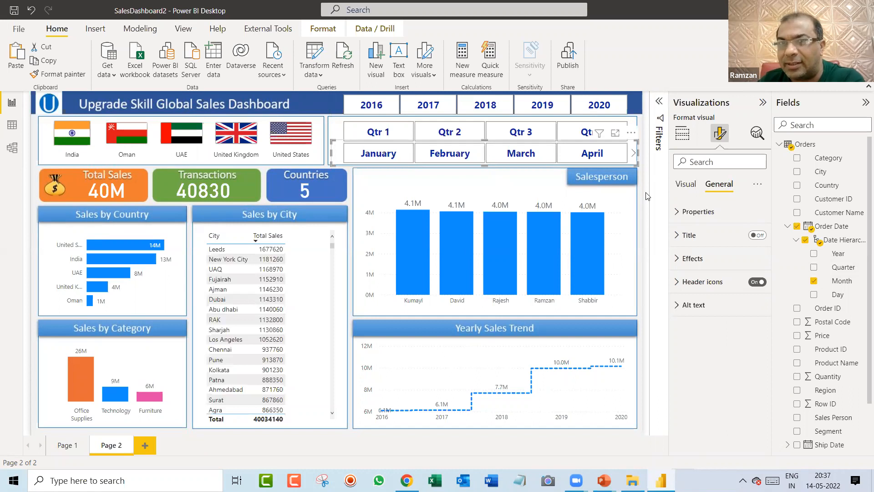
{"action": "left_click", "coordinate": [341, 144]}
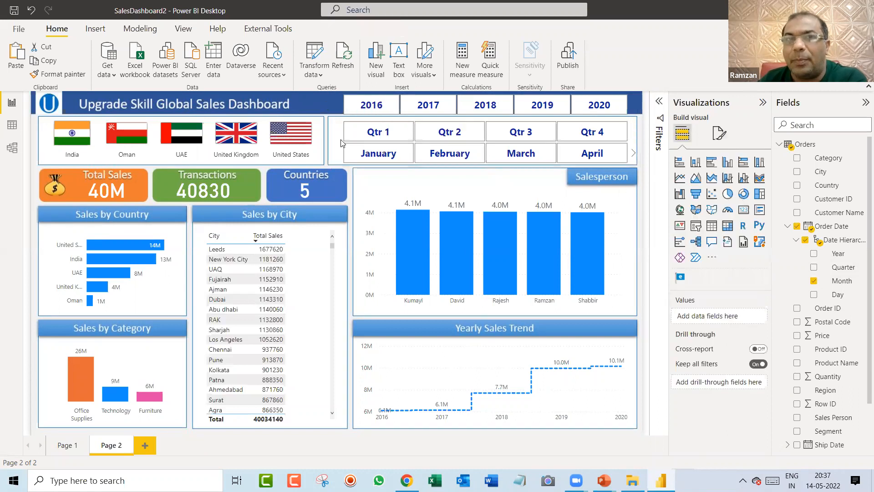
{"action": "left_click", "coordinate": [15, 10]}
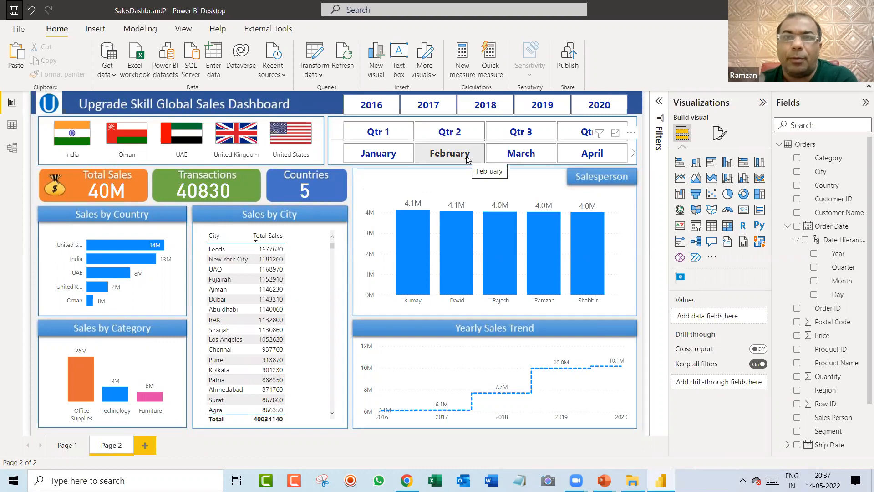
Narrow the Salesperson column chart from its left side to free space in its box, and deselect it.
{"action": "left_click", "coordinate": [451, 187]}
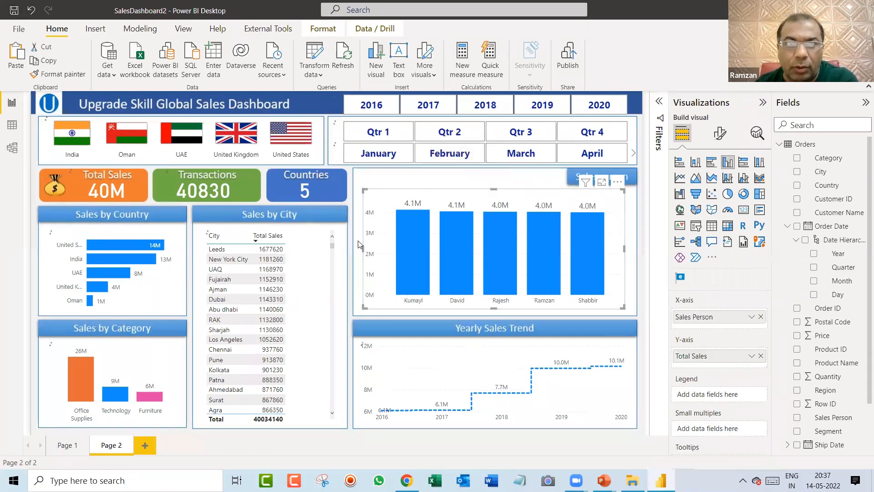
{"action": "left_click_drag", "start_coordinate": [363, 248], "coordinate": [440, 246]}
{"action": "left_click", "coordinate": [382, 196]}
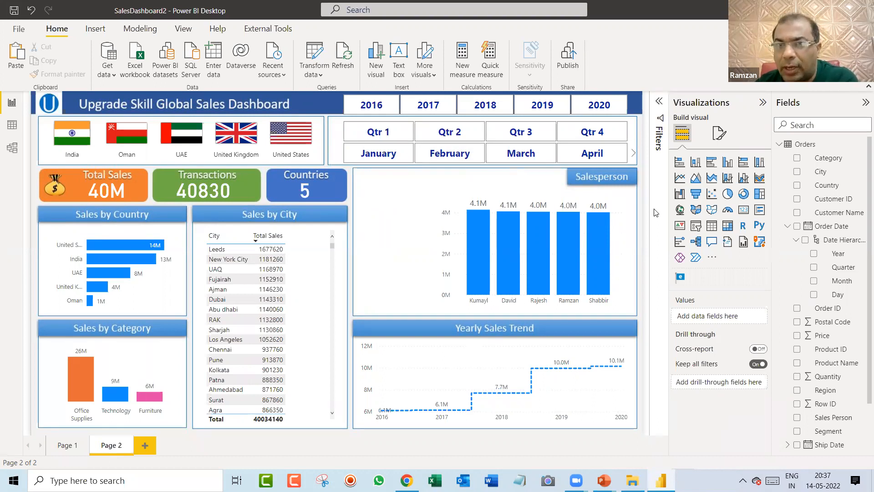
Try a City slicer in the free space beside the Salesperson chart, fit it to the box and delete it.
{"action": "left_click", "coordinate": [695, 226]}
{"action": "left_click_drag", "start_coordinate": [609, 255], "coordinate": [401, 202]}
{"action": "left_click", "coordinate": [796, 172]}
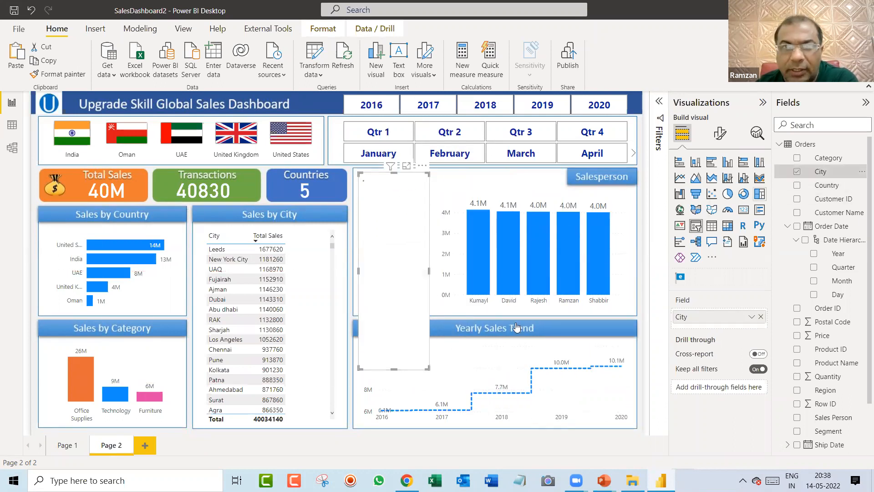
{"action": "left_click_drag", "start_coordinate": [428, 367], "coordinate": [435, 303]}
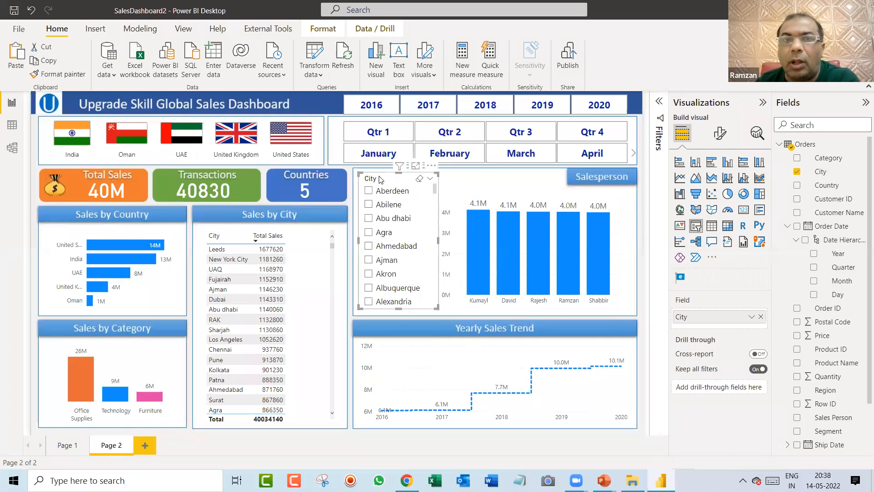
{"action": "key", "text": "Delete"}
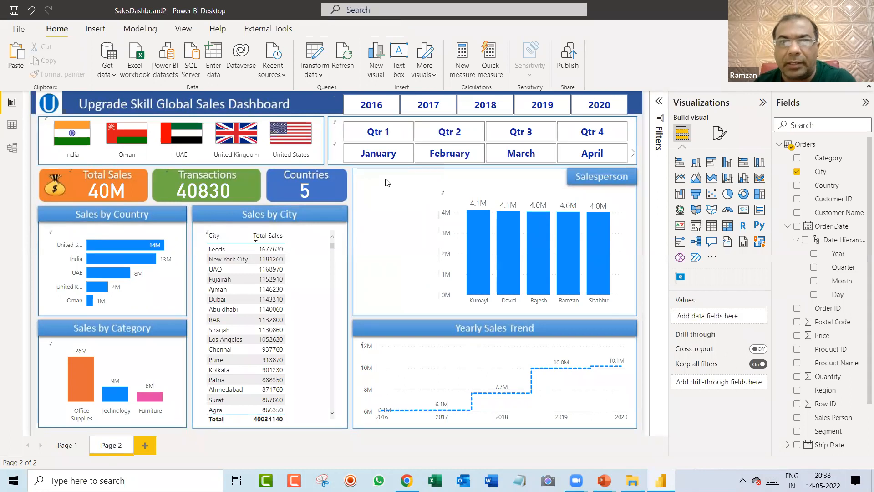
Add a flag slicer in the free space beside the Salesperson chart and fill it with the City field.
{"action": "left_click", "coordinate": [680, 280]}
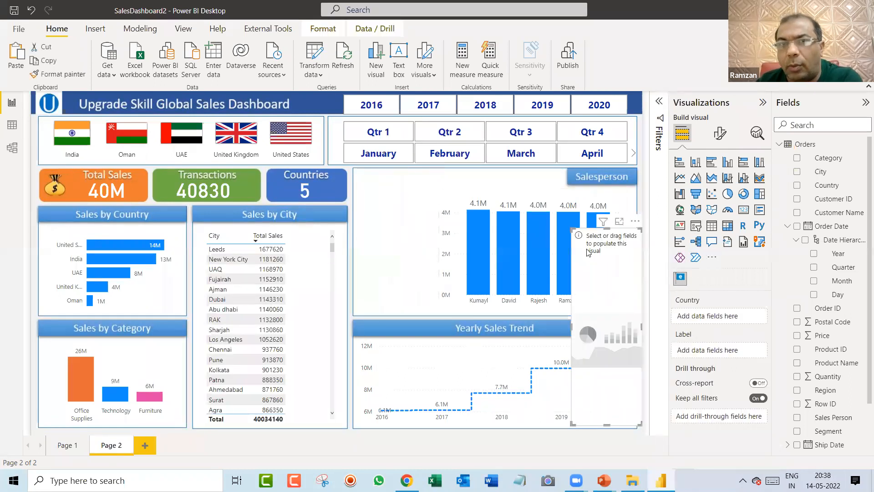
{"action": "left_click_drag", "start_coordinate": [546, 244], "coordinate": [380, 206]}
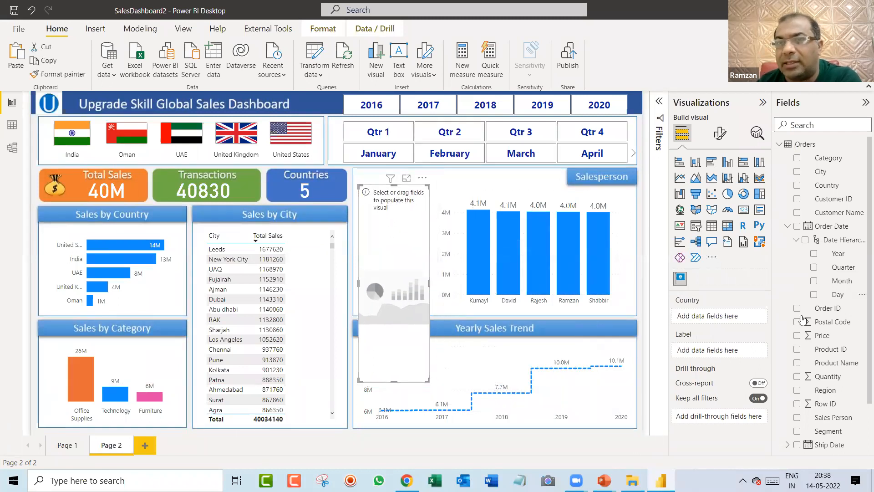
{"action": "left_click", "coordinate": [795, 173]}
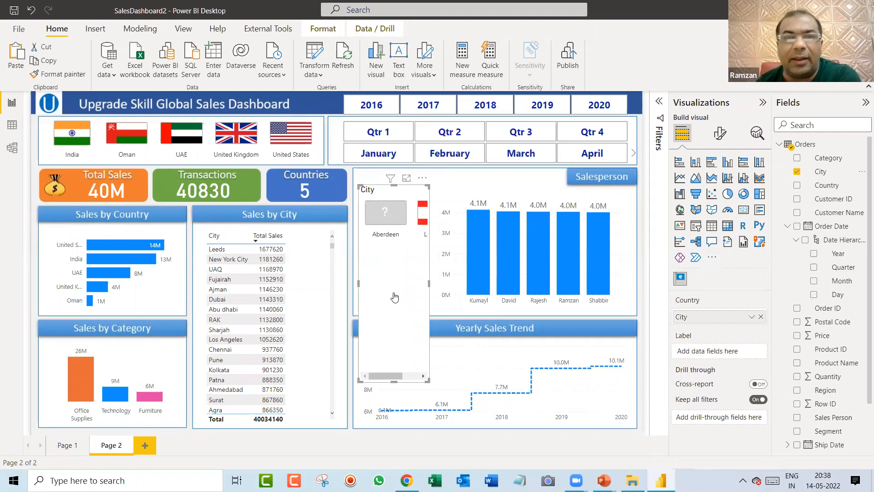
Widen the City flag slicer to show two flags and filter the report by the Lebanon flag.
{"action": "left_click_drag", "start_coordinate": [430, 283], "coordinate": [495, 281]}
{"action": "left_click", "coordinate": [420, 266]}
{"action": "left_click", "coordinate": [428, 278]}
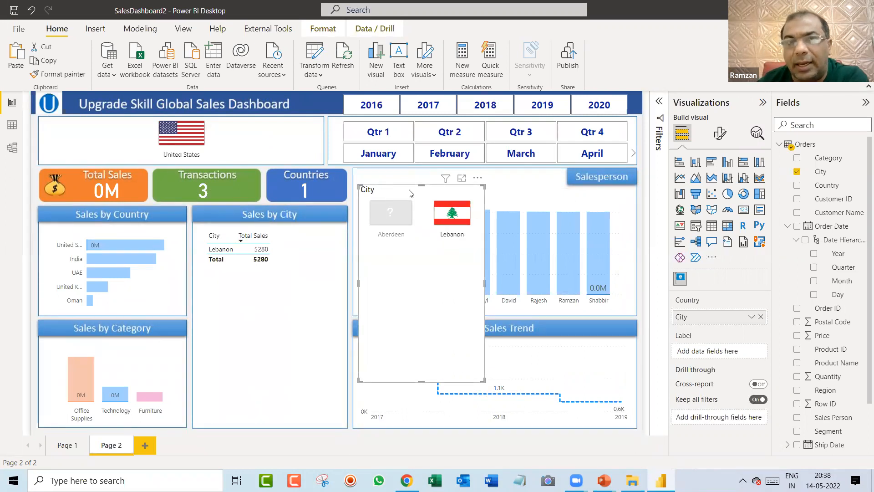
Delete the City flag slicer and place a standard City slicer, sized to fit, in the free space beside the Salesperson chart.
{"action": "key", "text": "Delete"}
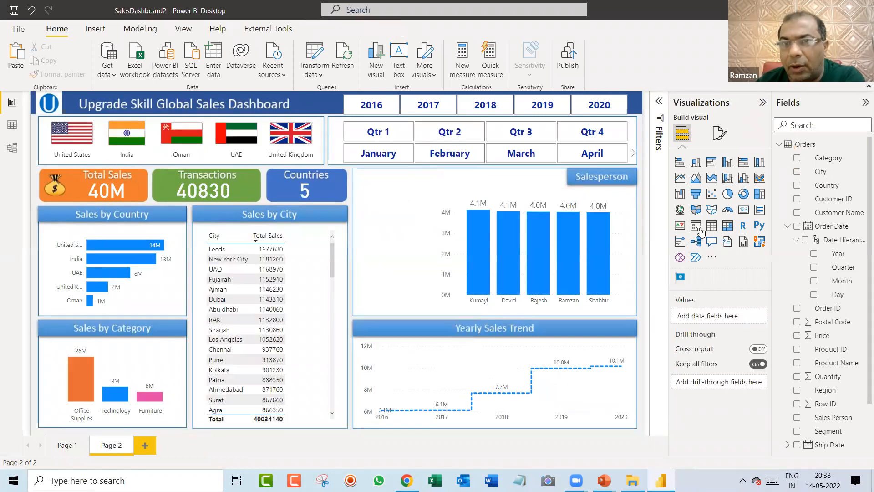
{"action": "left_click", "coordinate": [695, 225]}
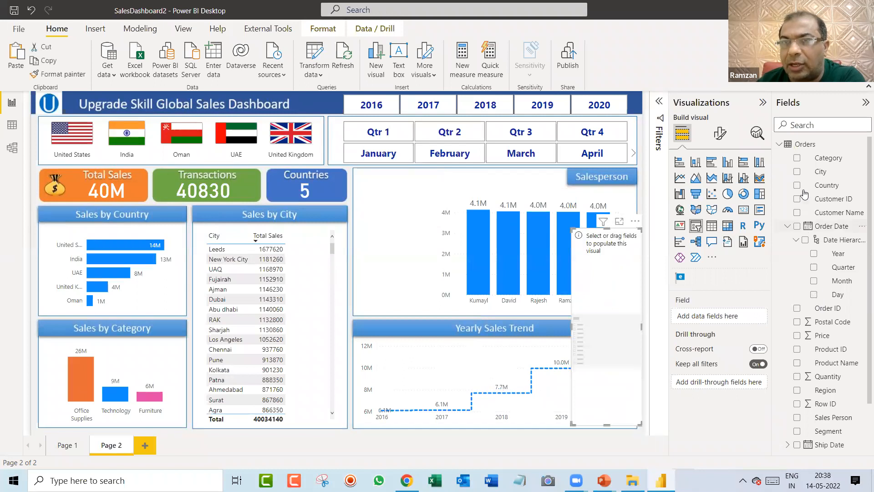
{"action": "left_click", "coordinate": [797, 171]}
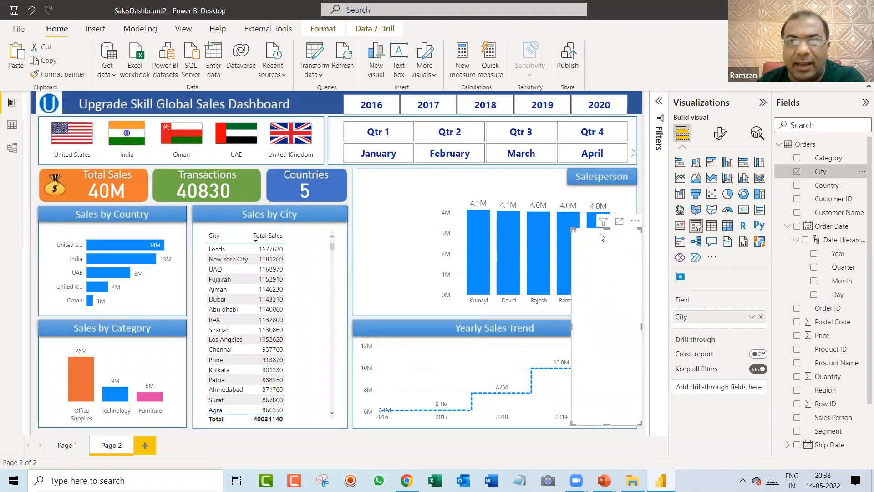
{"action": "left_click_drag", "start_coordinate": [592, 234], "coordinate": [394, 310]}
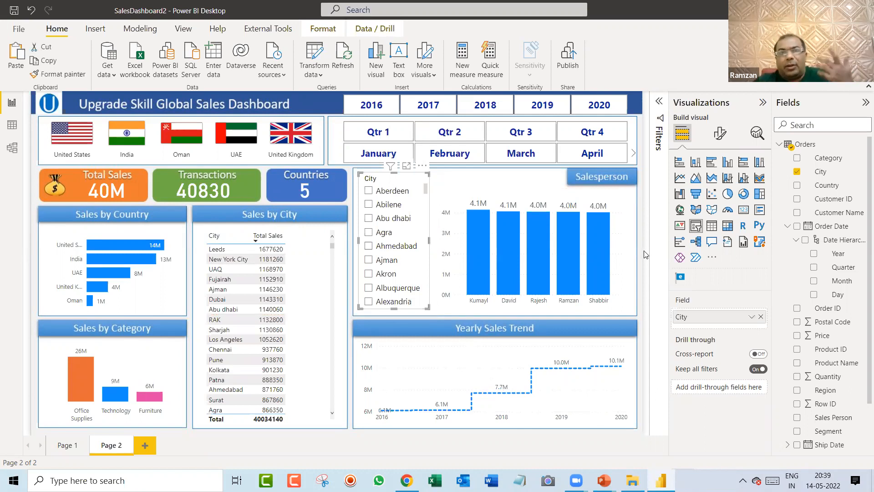
{"action": "left_click", "coordinate": [461, 185]}
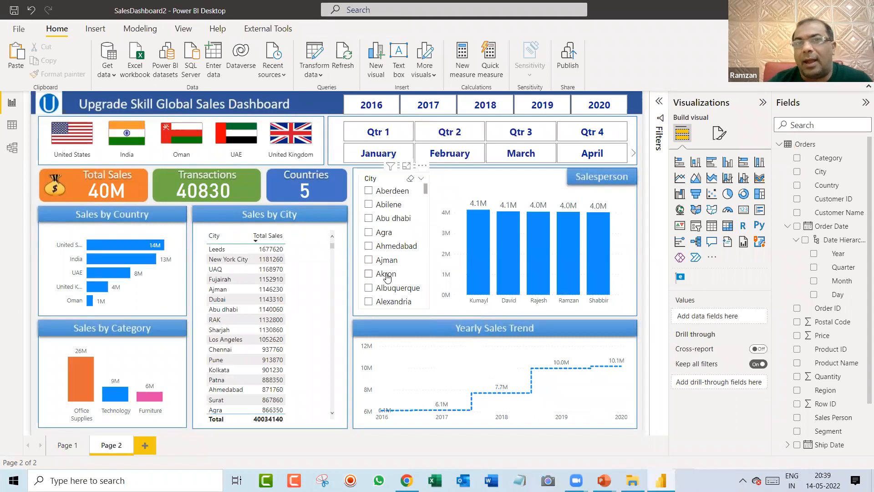
Test the slicers by filtering the report by India, switching to Oman, and narrowing to 2020 with Qtr 3 and Qtr 2 in turn.
{"action": "left_click", "coordinate": [127, 136]}
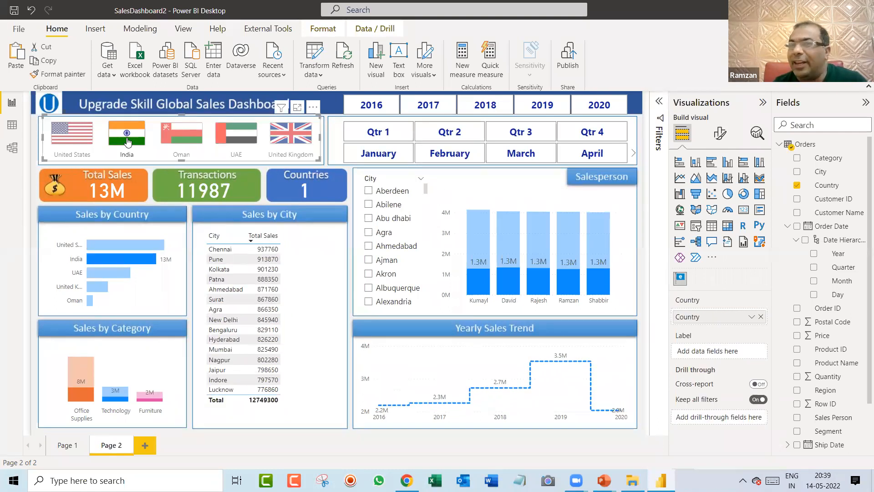
{"action": "left_click", "coordinate": [180, 143]}
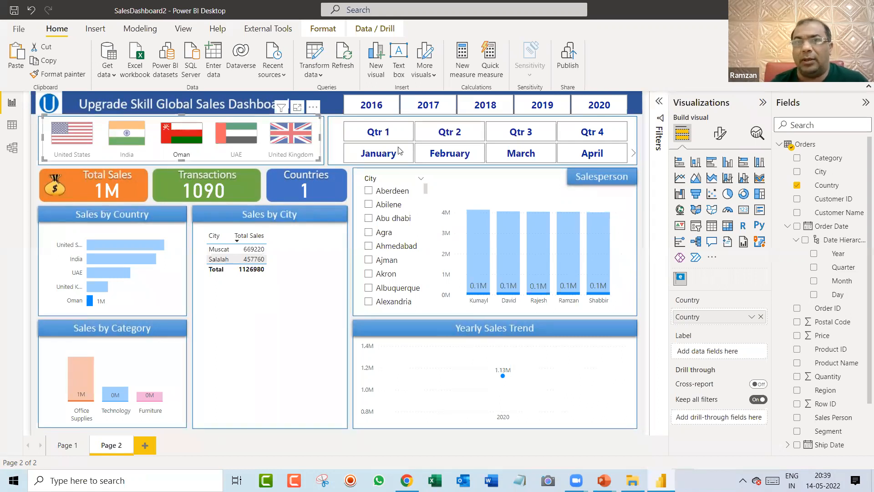
{"action": "left_click", "coordinate": [602, 106]}
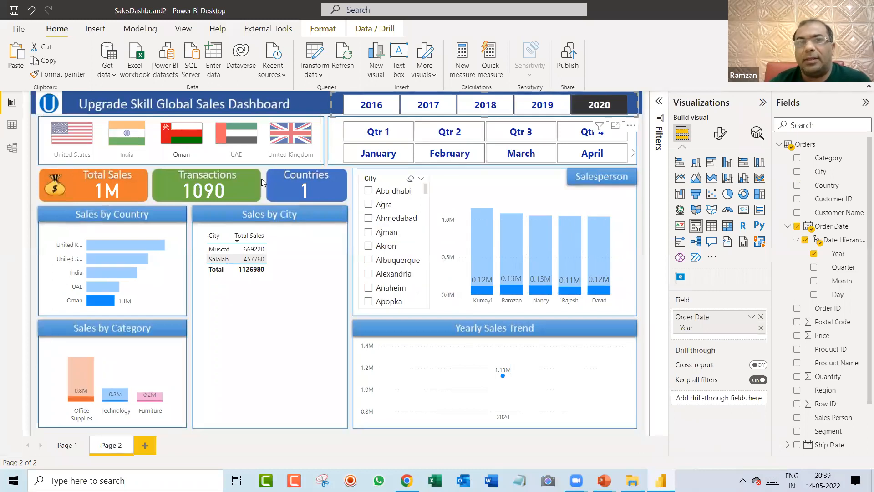
{"action": "left_click", "coordinate": [525, 132]}
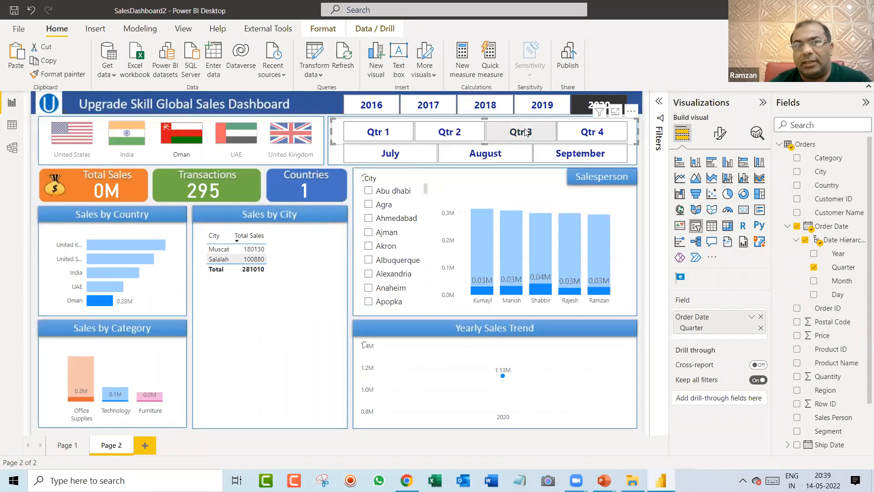
{"action": "left_click", "coordinate": [440, 137]}
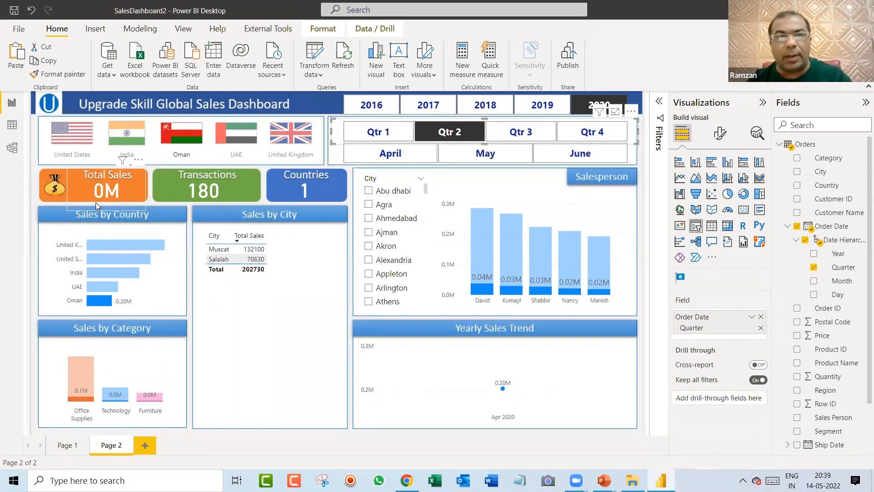
Try Thousands as the display units of the Total Sales card's callout value, and set them to None.
{"action": "left_click", "coordinate": [143, 184]}
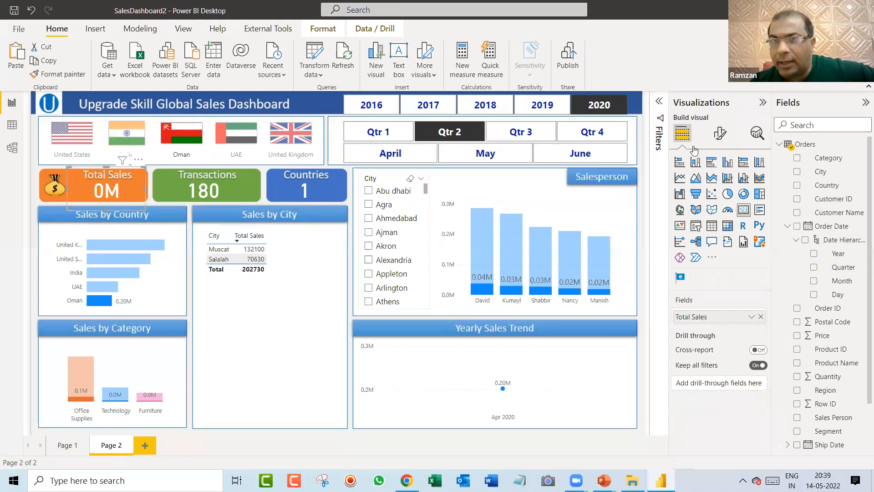
{"action": "left_click", "coordinate": [720, 133]}
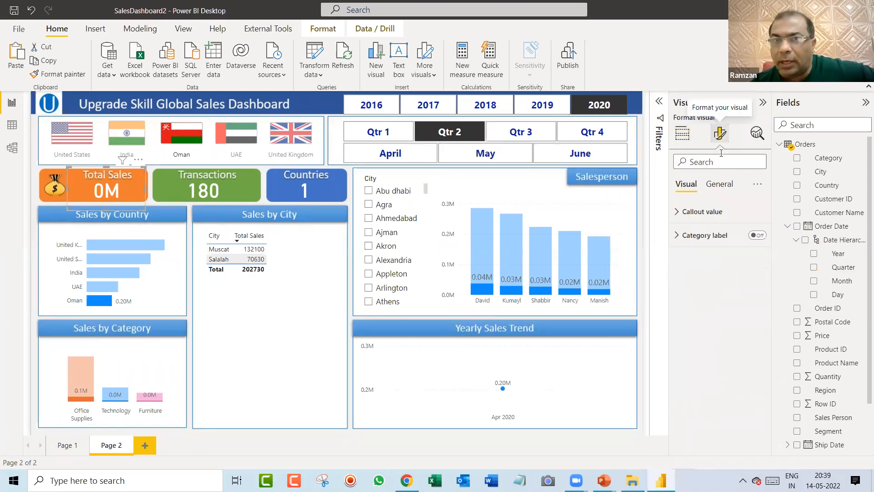
{"action": "left_click", "coordinate": [686, 208]}
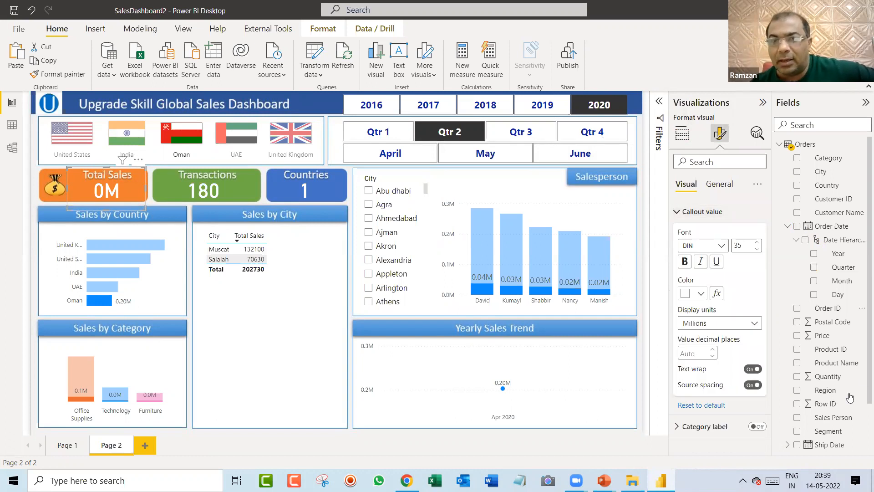
{"action": "left_click", "coordinate": [733, 324]}
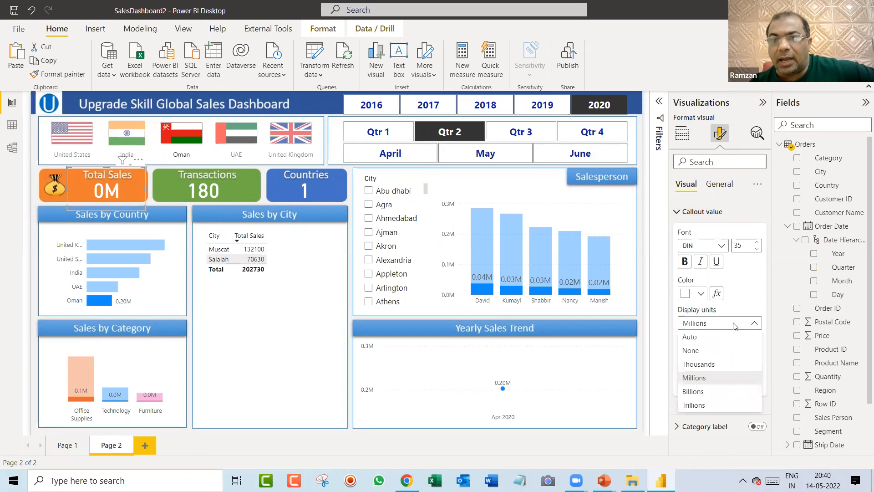
{"action": "left_click", "coordinate": [715, 360]}
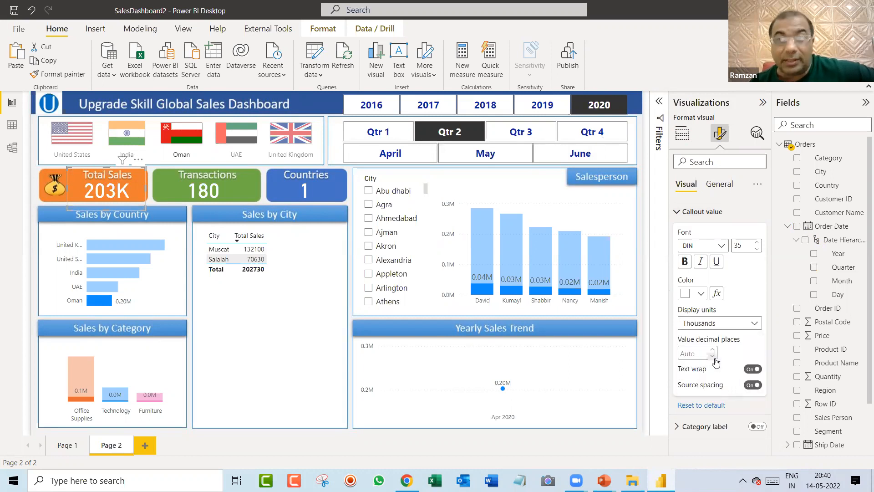
{"action": "left_click", "coordinate": [721, 324]}
{"action": "left_click", "coordinate": [690, 351]}
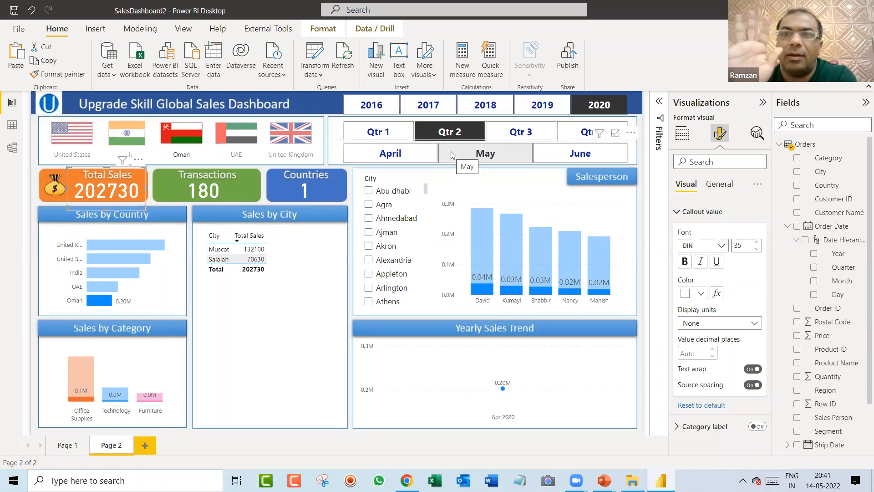
Clear the Qtr 2 selection in the quarter slicer and the 2020 selection in the year slicer.
{"action": "left_click", "coordinate": [449, 132]}
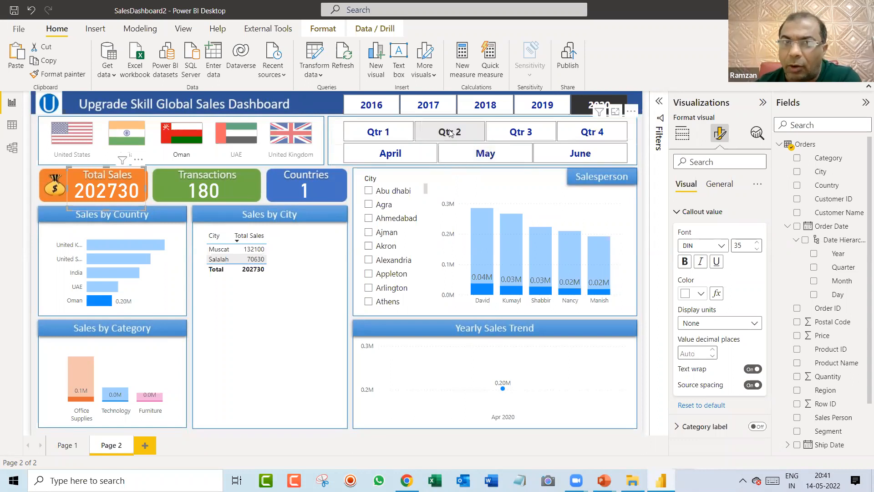
{"action": "left_click", "coordinate": [450, 133]}
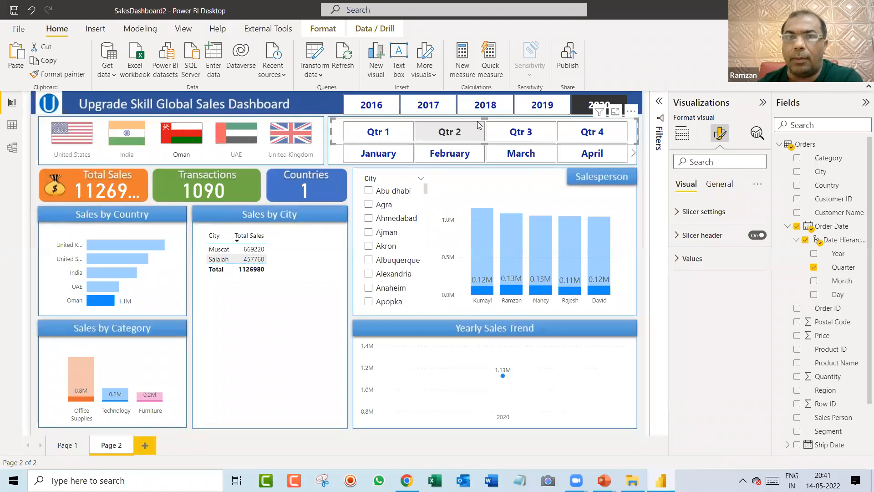
{"action": "left_click", "coordinate": [581, 106]}
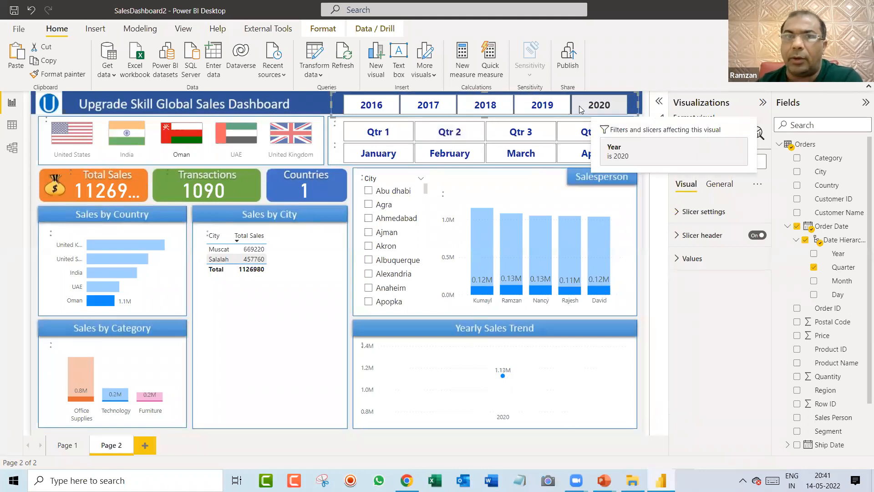
Check the report filtered by the India flag and the United States flag, and clear the country selection.
{"action": "left_click", "coordinate": [131, 142]}
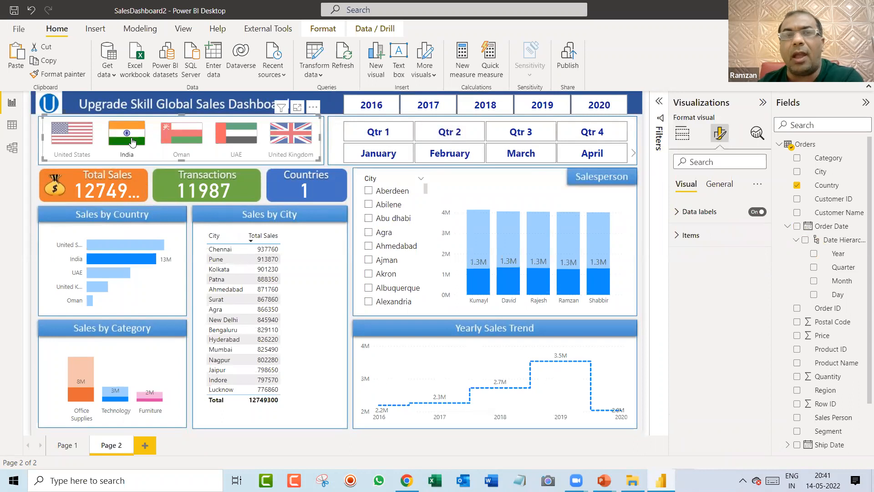
{"action": "left_click", "coordinate": [81, 140]}
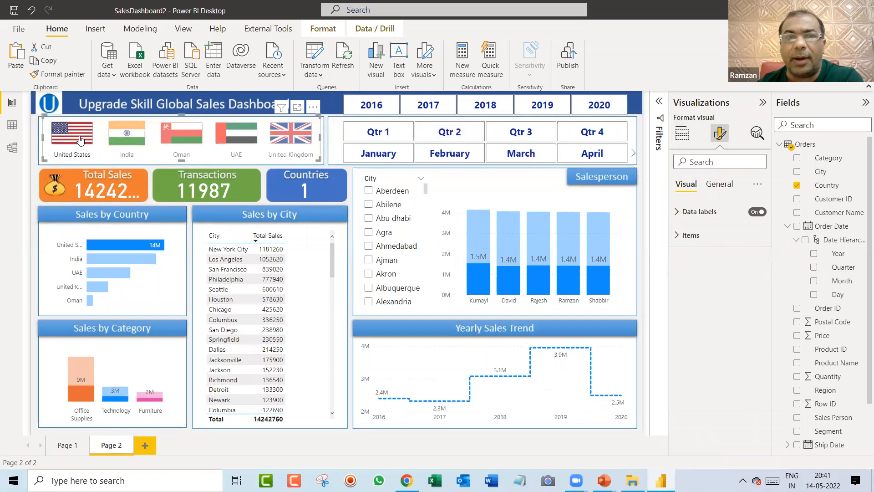
{"action": "left_click", "coordinate": [80, 140]}
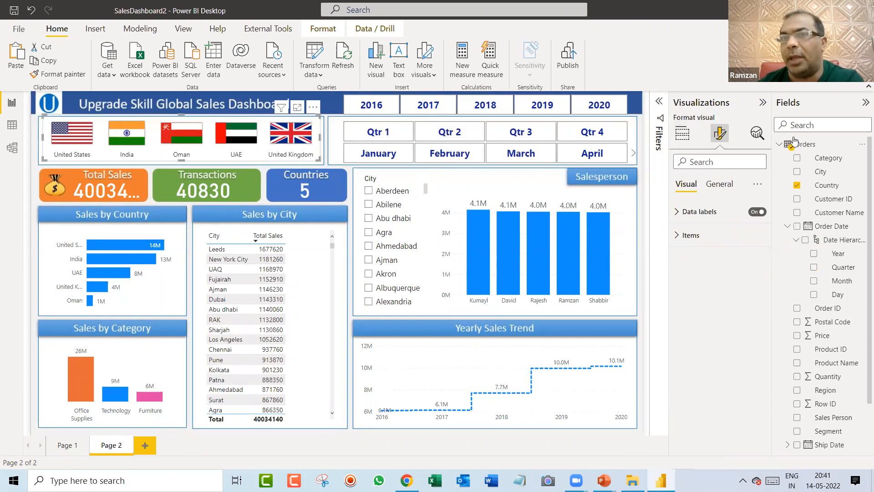
Collapse the Visualizations and Fields panes to leave more room around the report page.
{"action": "left_click", "coordinate": [762, 103]}
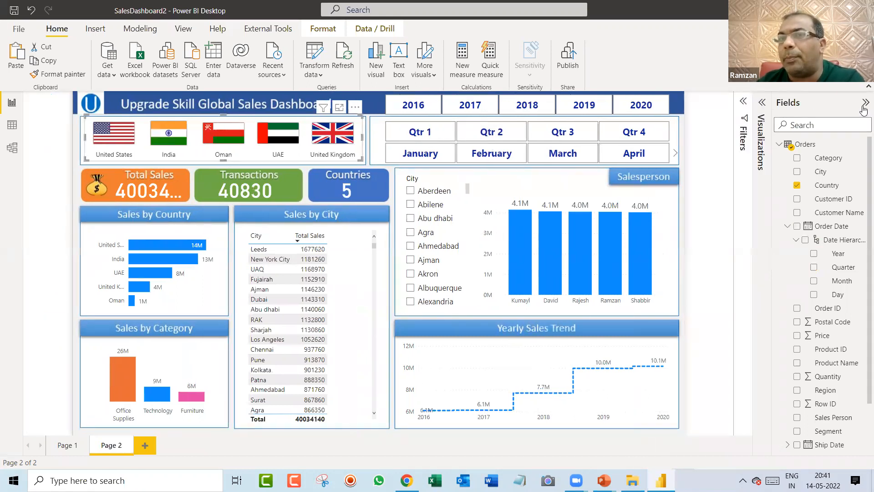
{"action": "left_click", "coordinate": [863, 104]}
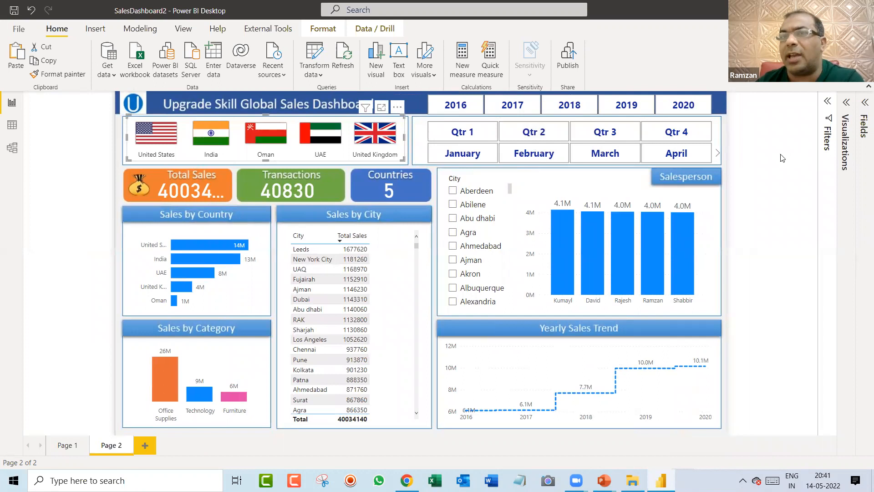